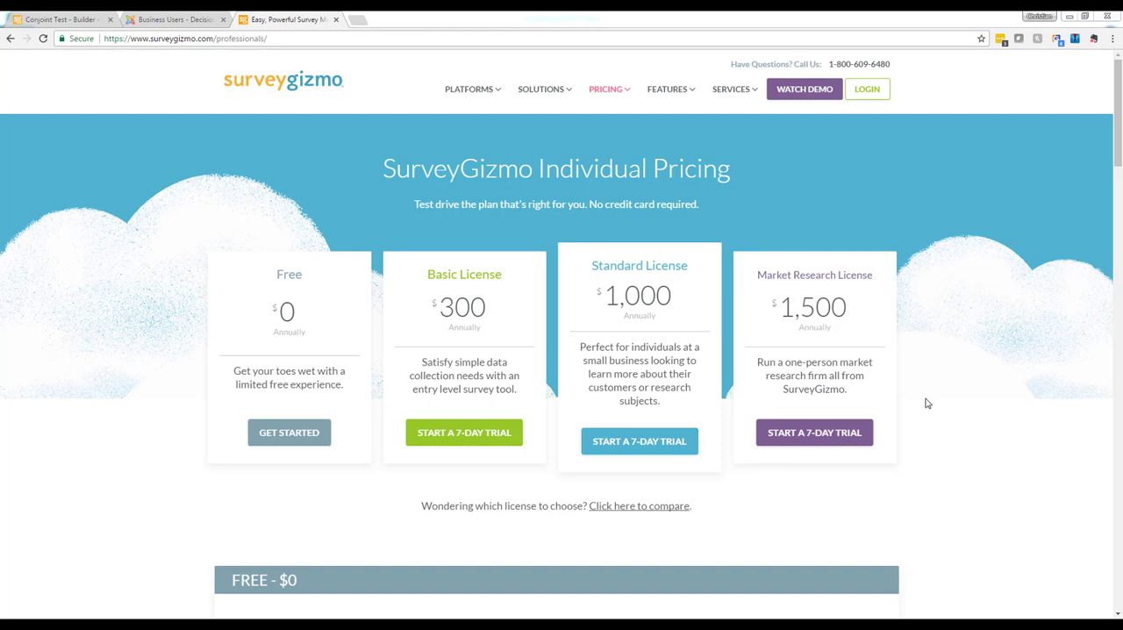
Switch to the Conjoint Test survey and review the attributes and levels of the network file storage conjoint question.
{"action": "key", "text": "ctrl+shift+Tab"}
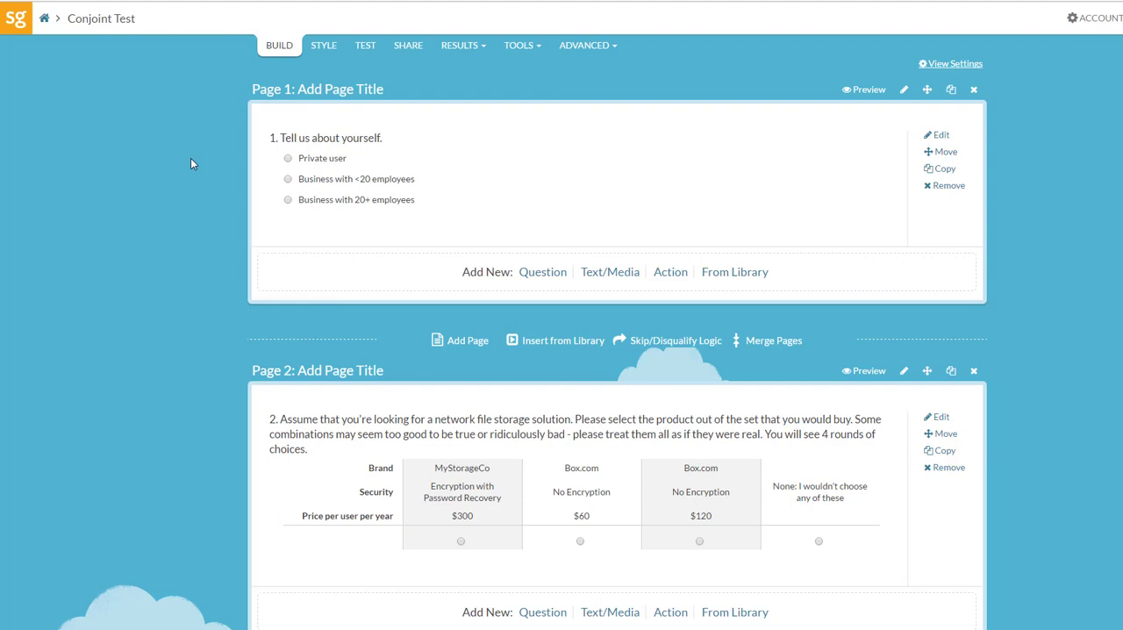
{"action": "mouse_move", "coordinate": [460, 573]}
{"action": "left_click", "coordinate": [940, 419]}
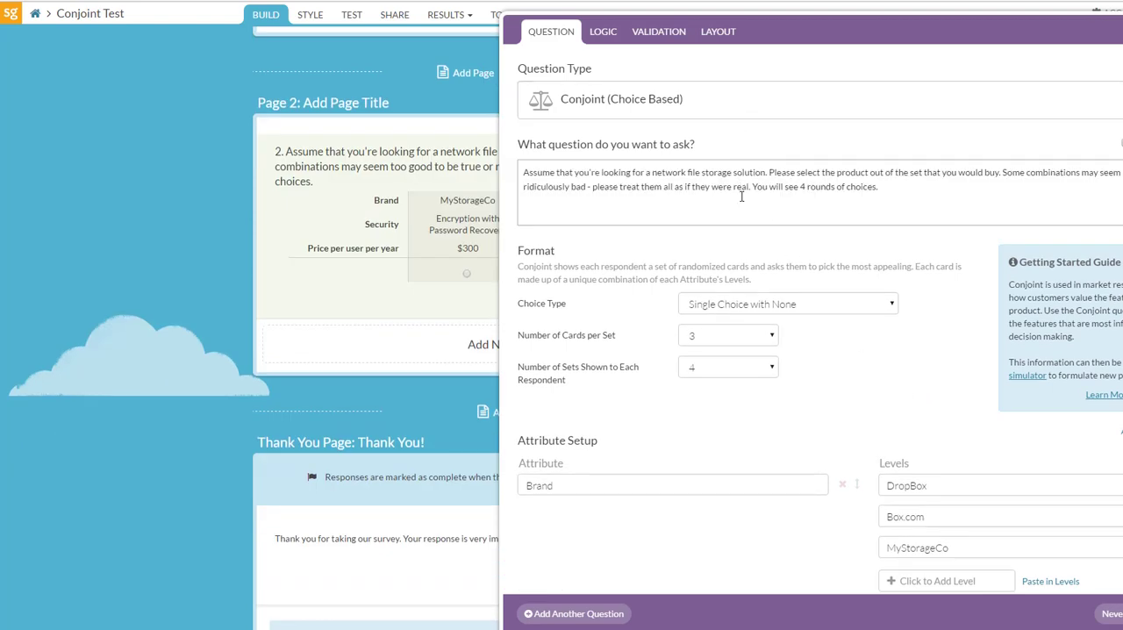
{"action": "scroll", "coordinate": [819, 320], "scroll_direction": "down", "scroll_amount": 4}
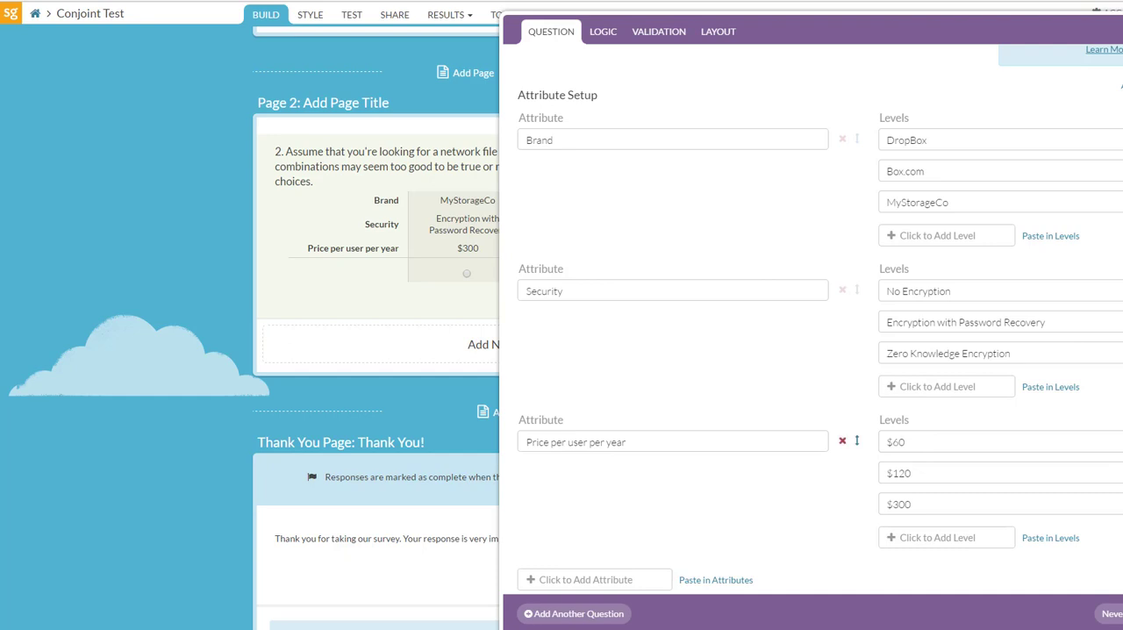
{"action": "left_click", "coordinate": [1112, 614]}
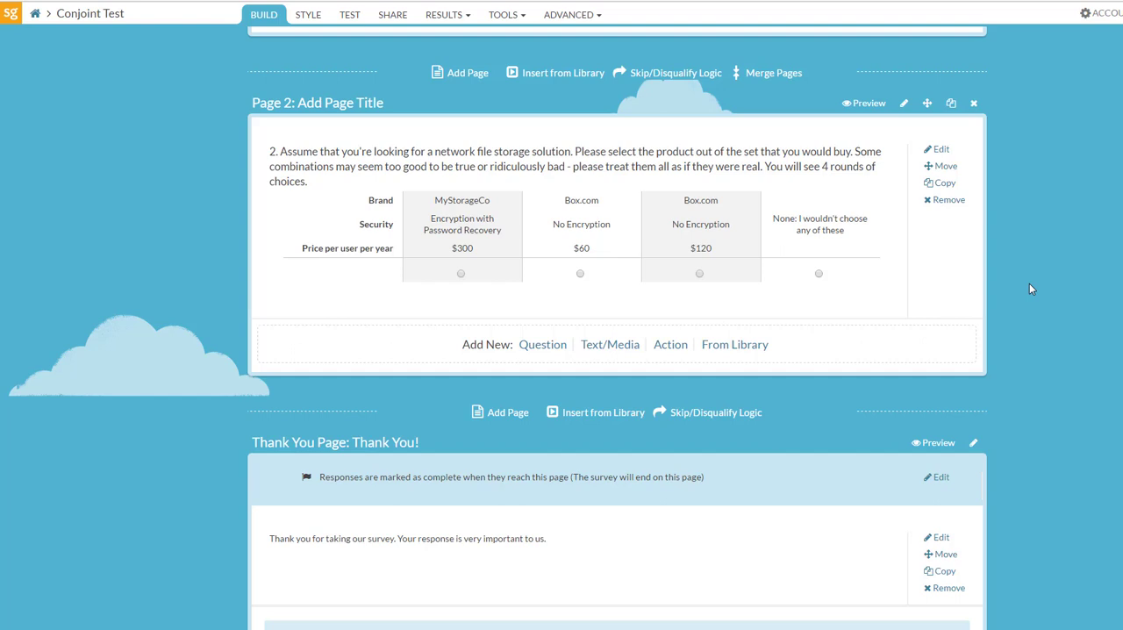
Reopen the conjoint question and choose Single Choice with None as its choice type.
{"action": "left_click", "coordinate": [938, 150]}
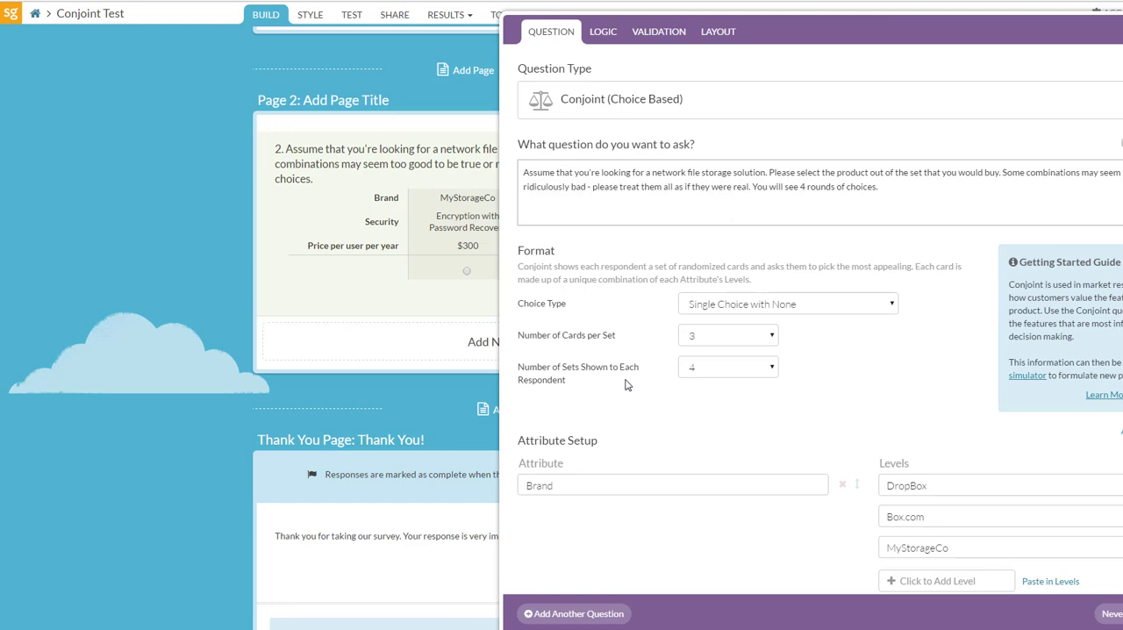
{"action": "left_click", "coordinate": [891, 305]}
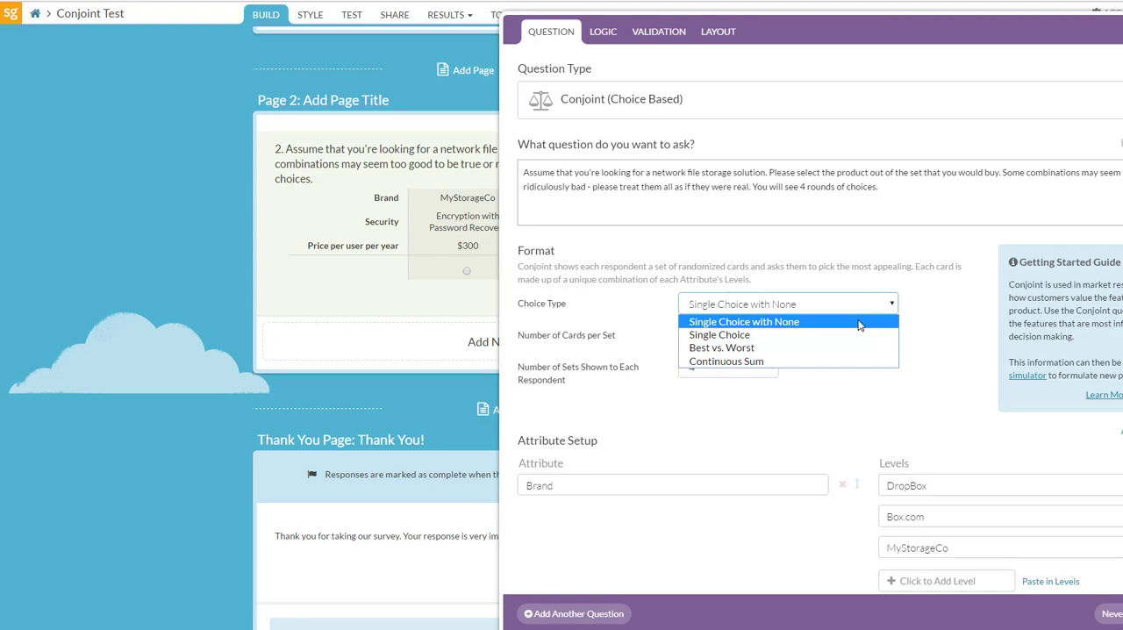
{"action": "left_click", "coordinate": [859, 325]}
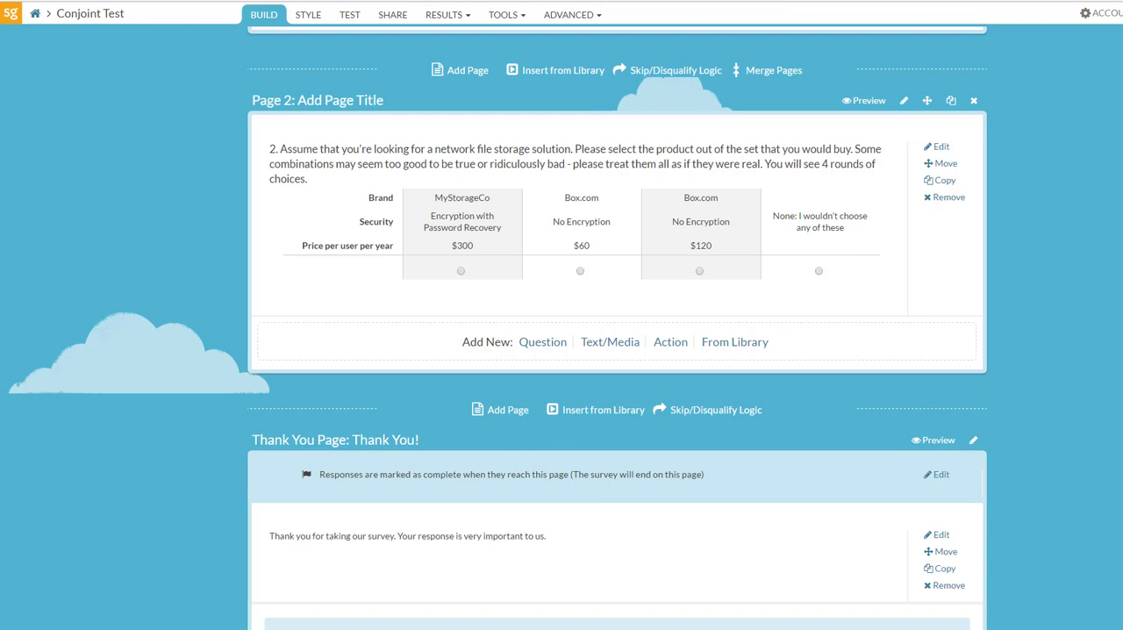
Open the survey's individual responses.
{"action": "scroll", "coordinate": [561, 351], "scroll_direction": "up", "scroll_amount": 3}
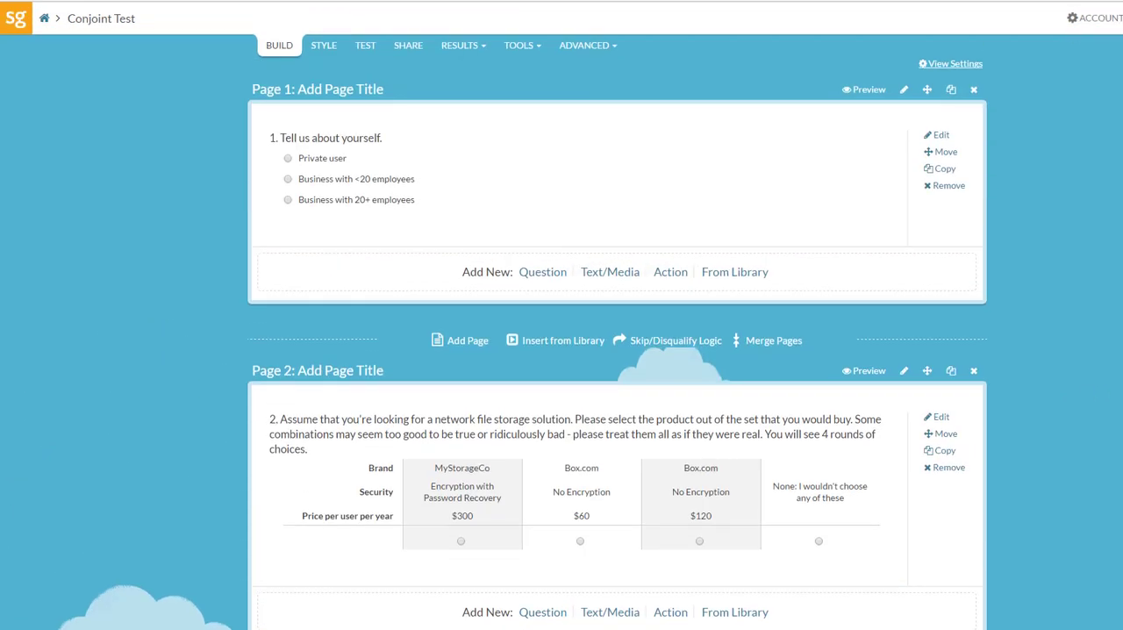
{"action": "left_click", "coordinate": [461, 50]}
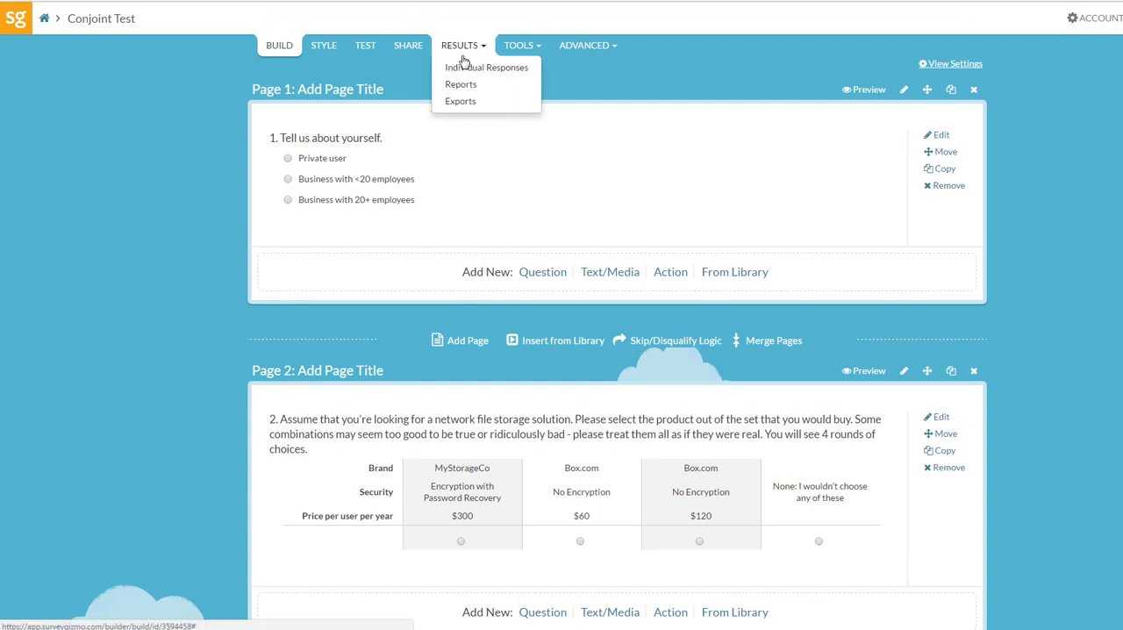
{"action": "left_click", "coordinate": [465, 67]}
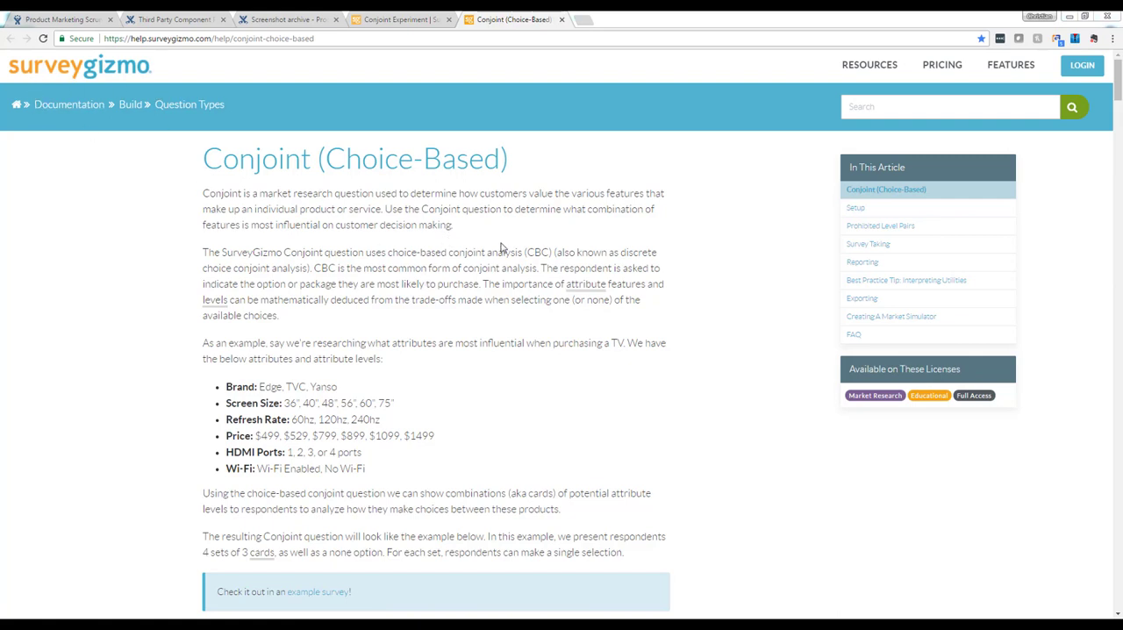
Read the "How many responses do I need?" FAQ answer in the Conjoint (Choice-Based) help article.
{"action": "left_click_drag", "start_coordinate": [1118, 84], "coordinate": [1115, 571]}
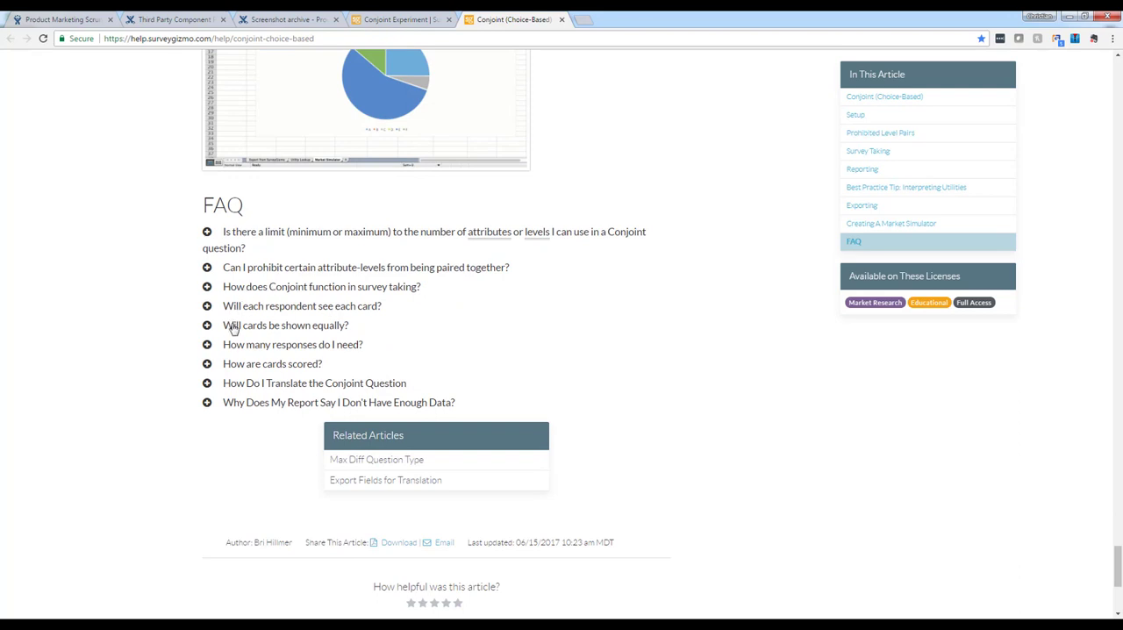
{"action": "left_click", "coordinate": [207, 344]}
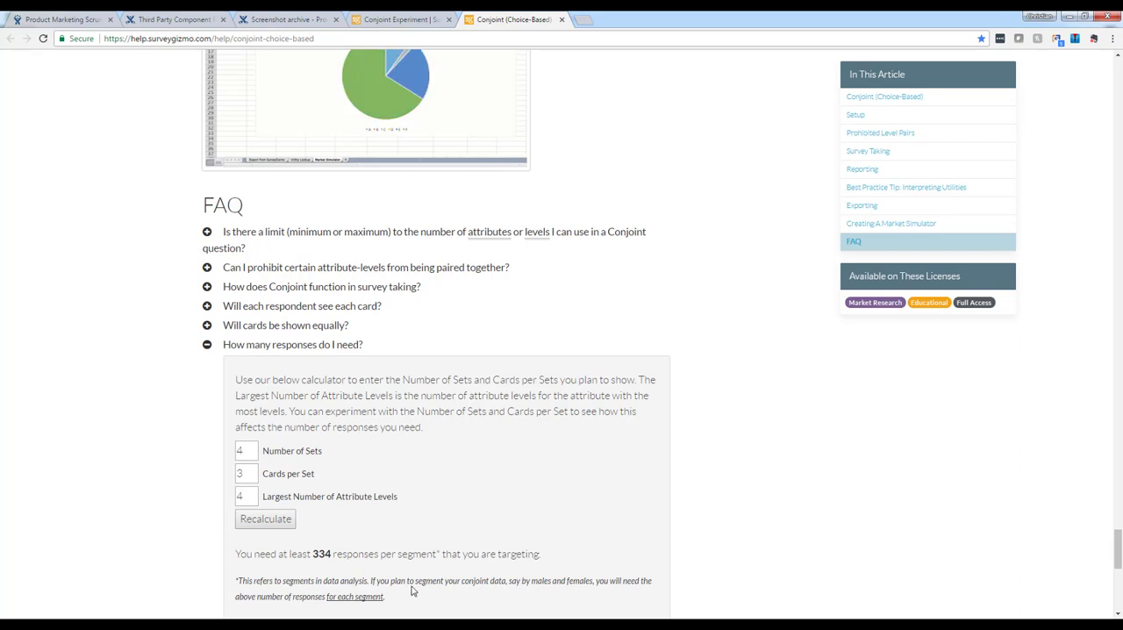
{"action": "scroll", "coordinate": [591, 521], "scroll_direction": "down", "scroll_amount": 1}
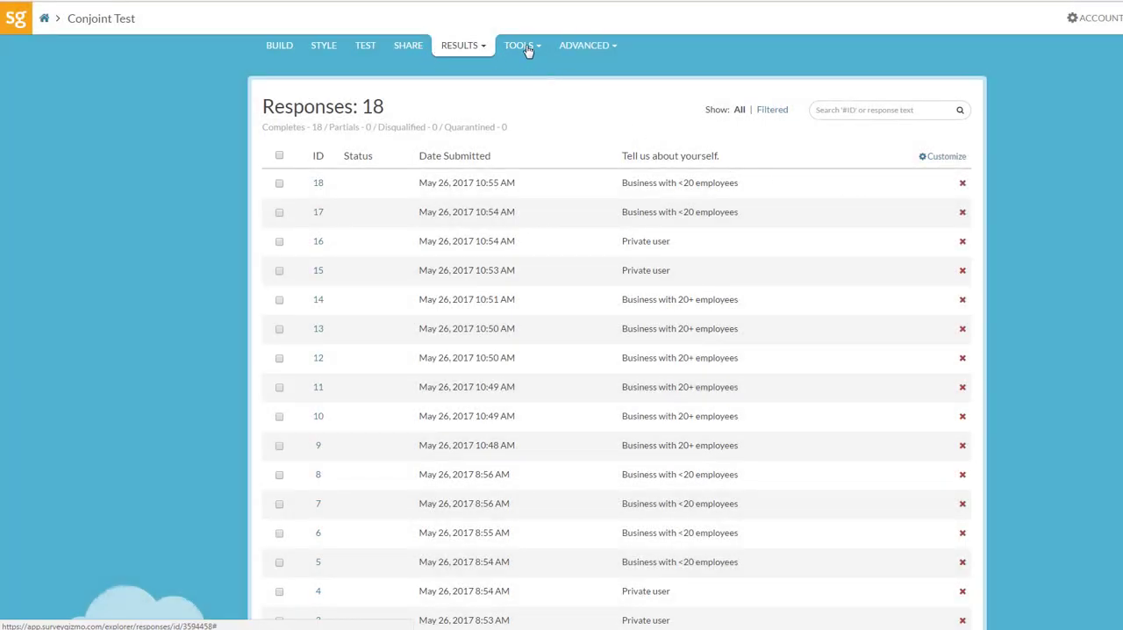
Create a Conjoint Raw Data export for the survey and select all of its report elements.
{"action": "left_click", "coordinate": [483, 46]}
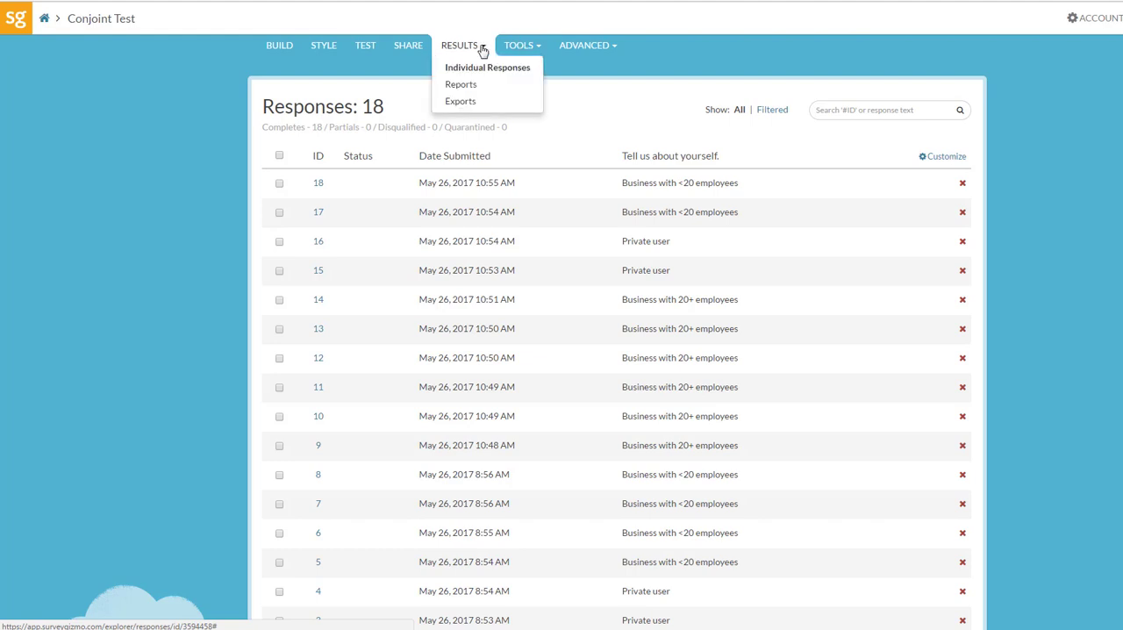
{"action": "left_click", "coordinate": [462, 101]}
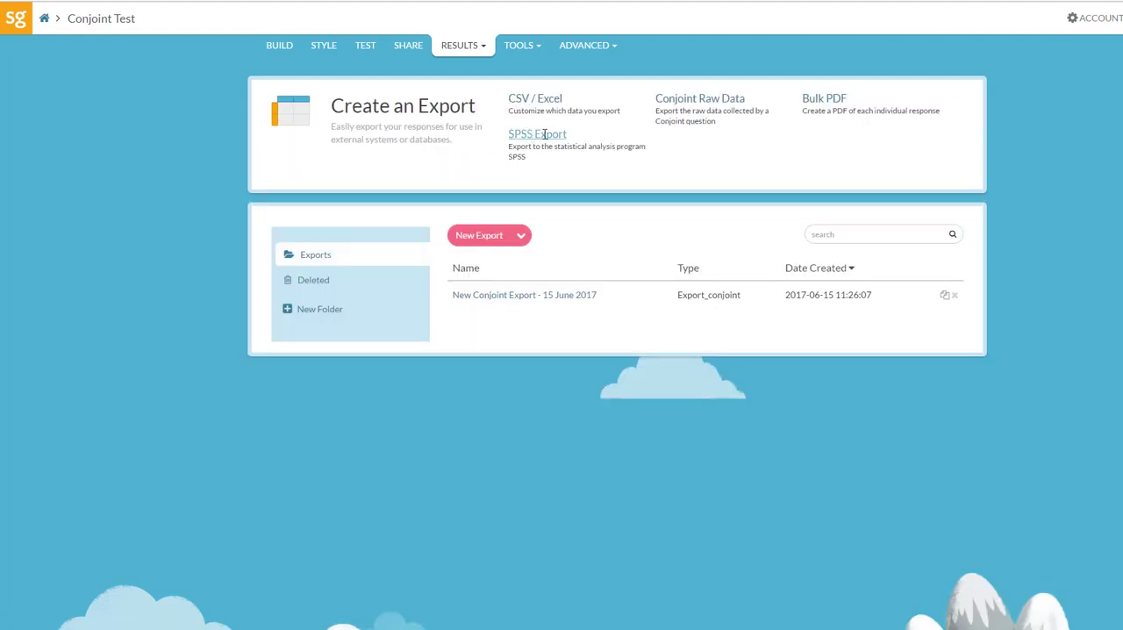
{"action": "left_click", "coordinate": [705, 102]}
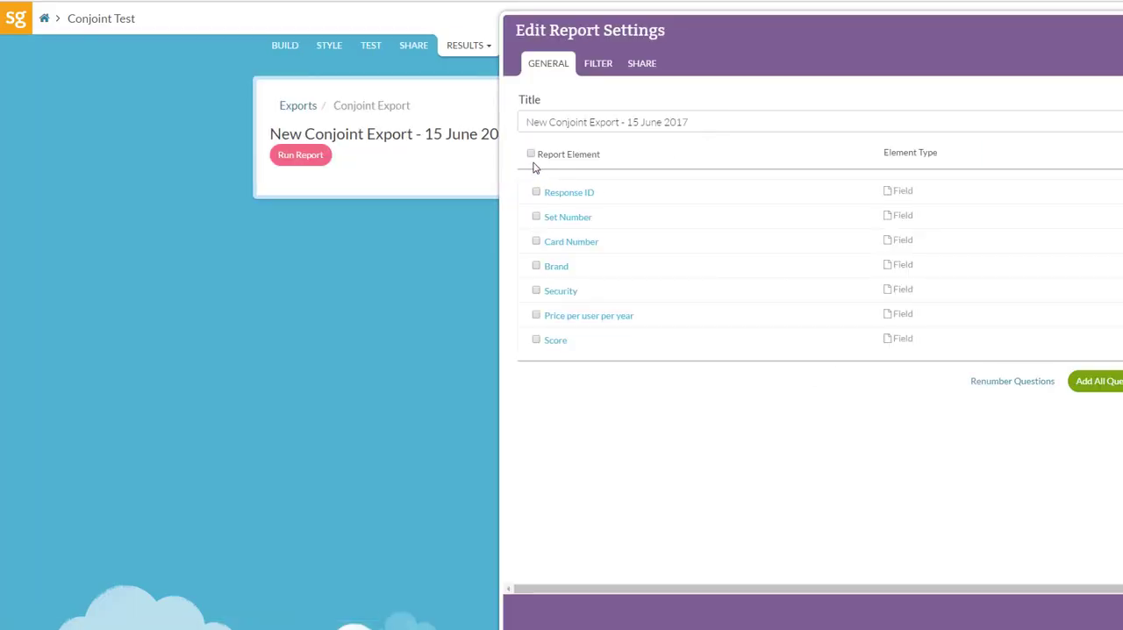
{"action": "left_click", "coordinate": [530, 153]}
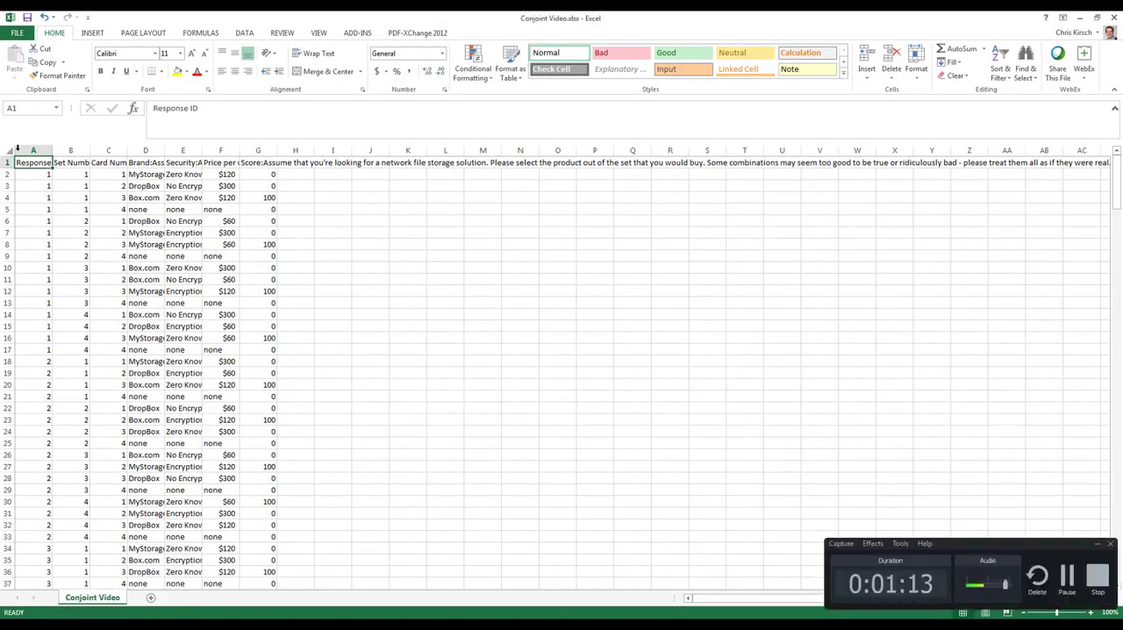
In Excel's Conjoint Video workbook, widen columns A to G equally and shorten the header in B1 to "Set Number".
{"action": "left_click_drag", "start_coordinate": [17, 150], "coordinate": [285, 151]}
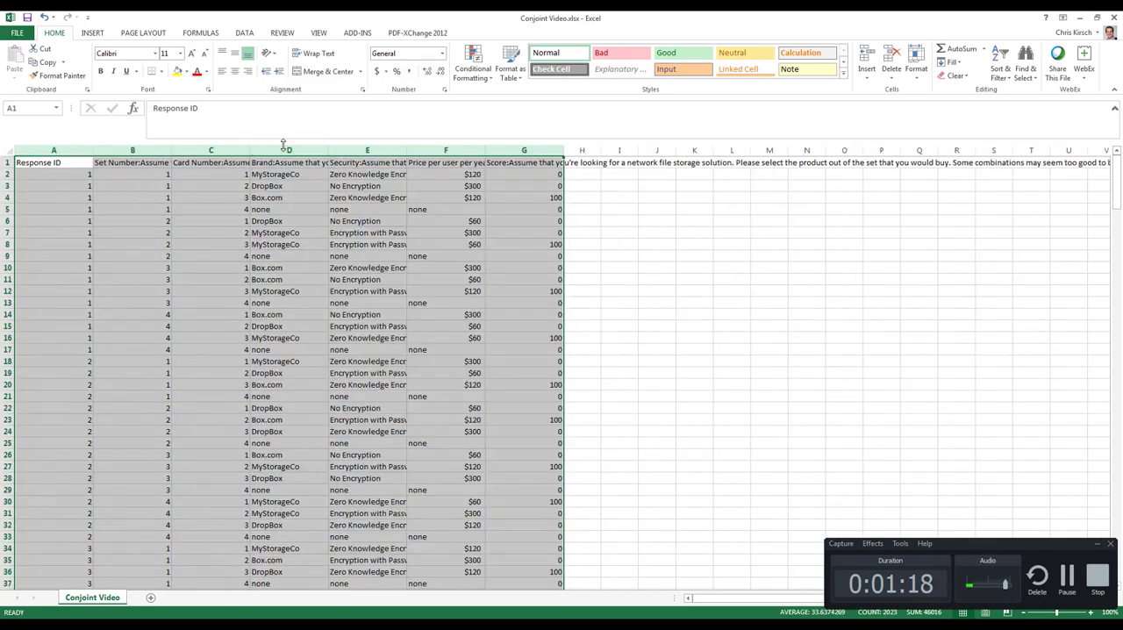
{"action": "left_click", "coordinate": [288, 175]}
{"action": "left_click", "coordinate": [131, 163]}
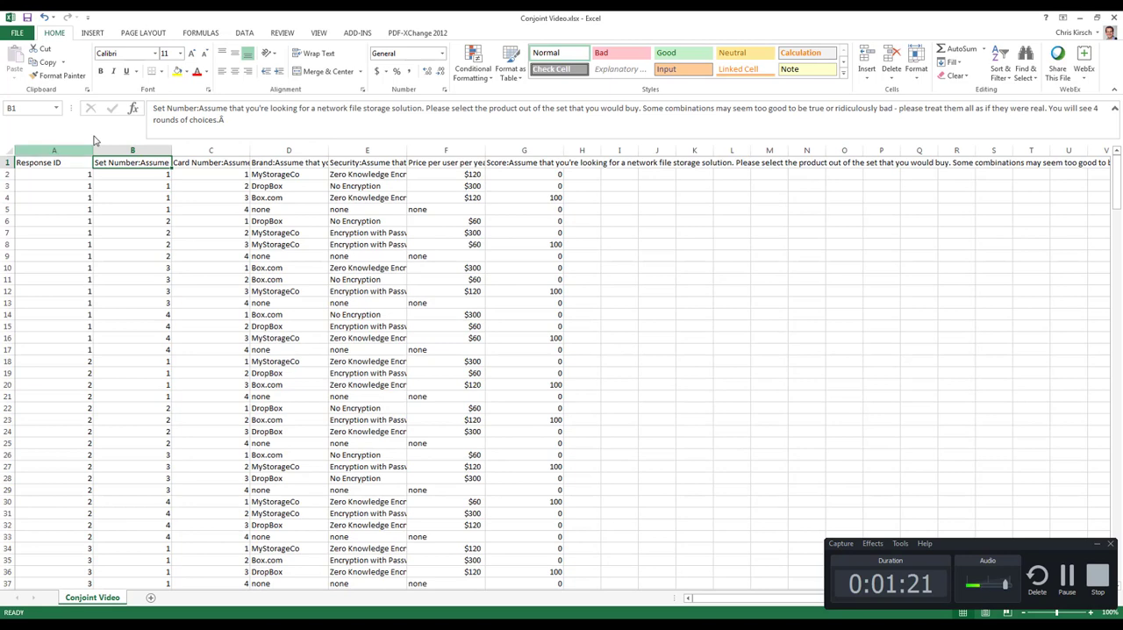
{"action": "left_click_drag", "start_coordinate": [246, 120], "coordinate": [198, 108]}
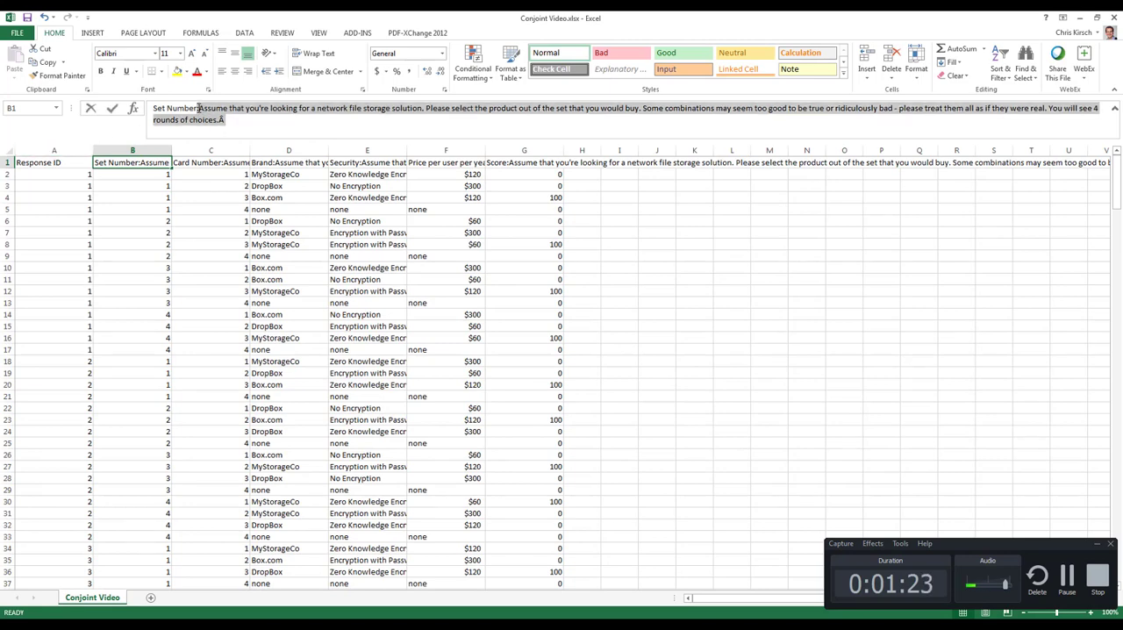
{"action": "key", "text": "Delete"}
{"action": "key", "text": "Tab"}
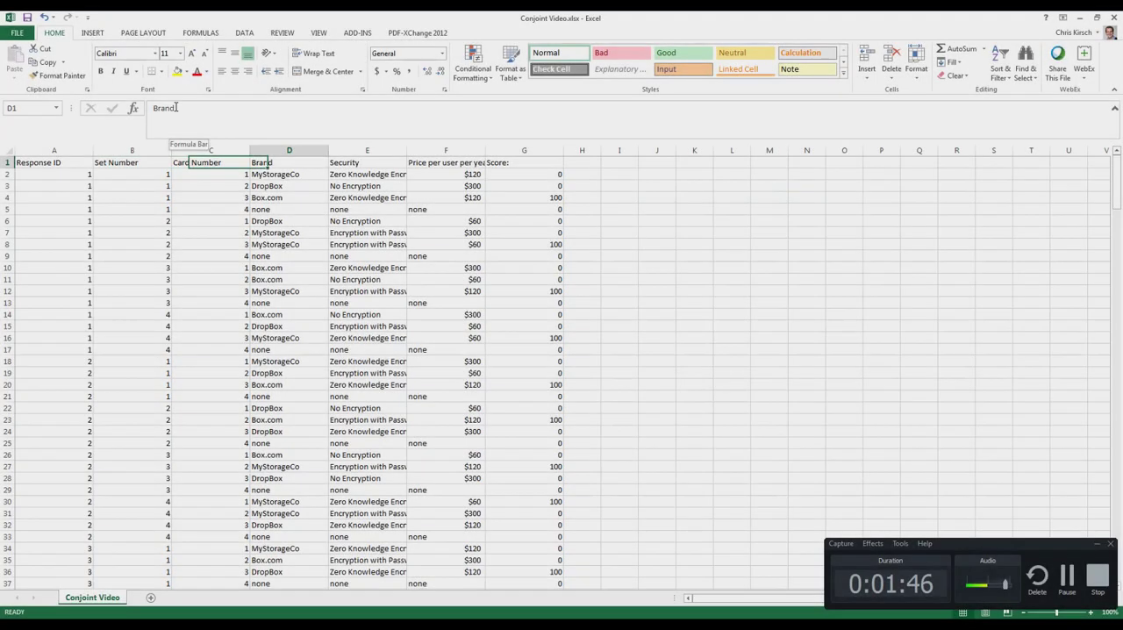
Shorten the headers in C1:G1 to Card Number, Brand, Security, Price per user per year and Score.
{"action": "key", "text": "Tab"}
{"action": "key", "text": "Tab"}
{"action": "left_click", "coordinate": [176, 107]}
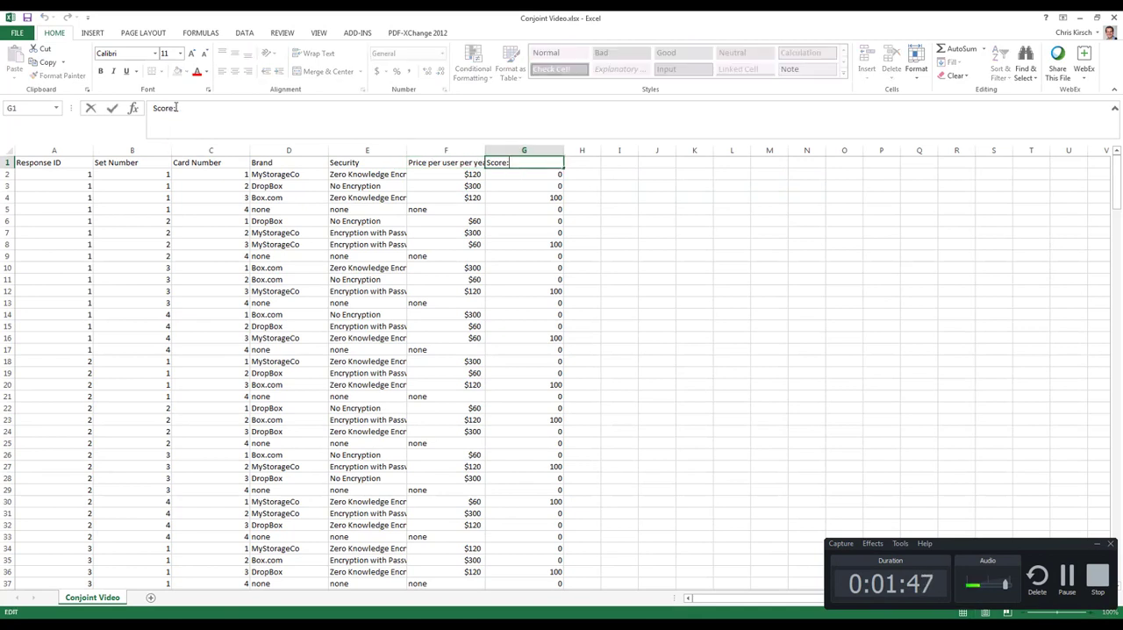
{"action": "key", "text": "BackSpace"}
{"action": "key", "text": "Return"}
Examine the first respondent's Set Number entries by selecting cells B2:B5.
{"action": "key", "text": "Left"}
{"action": "key", "text": "Left"}
{"action": "key", "text": "Left"}
{"action": "key", "text": "Left"}
{"action": "key", "text": "Left"}
{"action": "key", "text": "Left"}
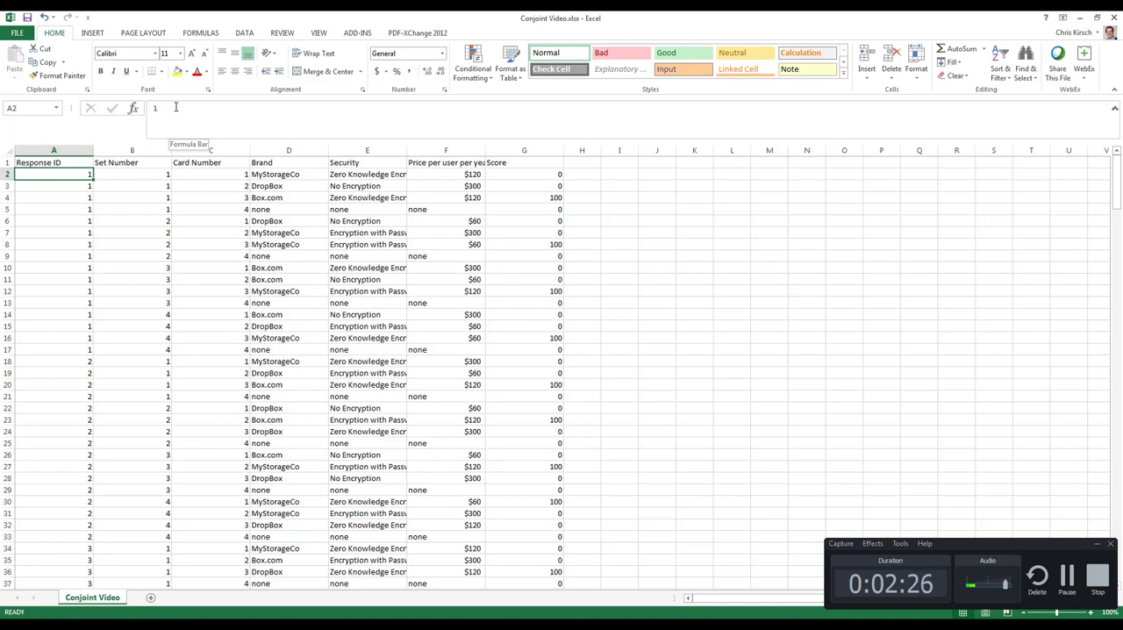
{"action": "key", "text": "Right"}
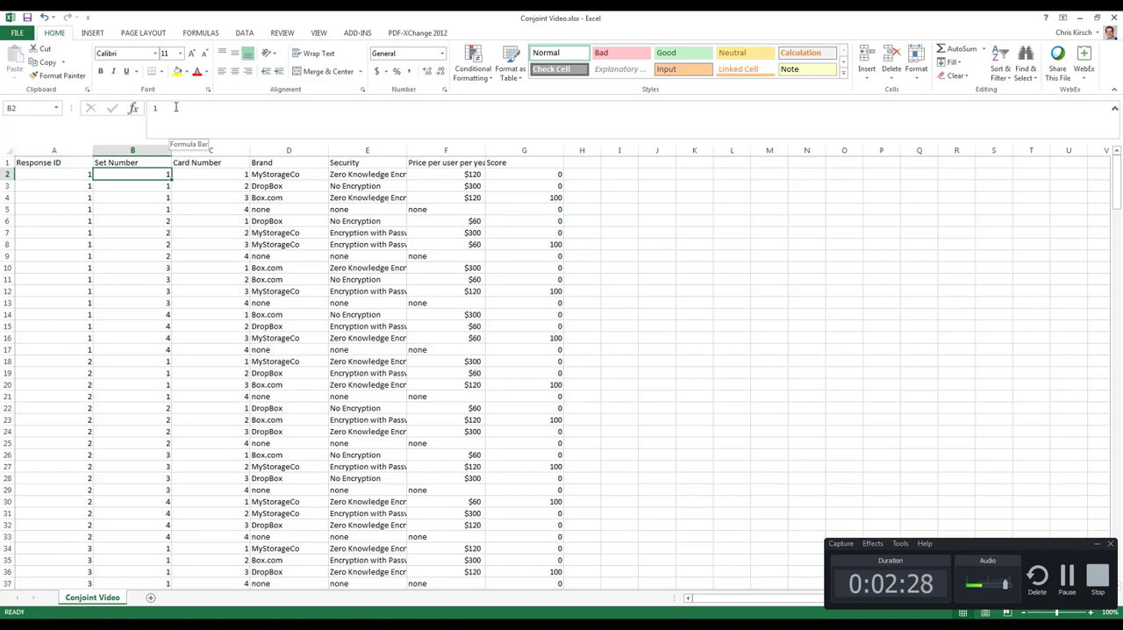
{"action": "key", "text": "shift+Down"}
{"action": "key", "text": "shift+Down"}
{"action": "key", "text": "shift+Down"}
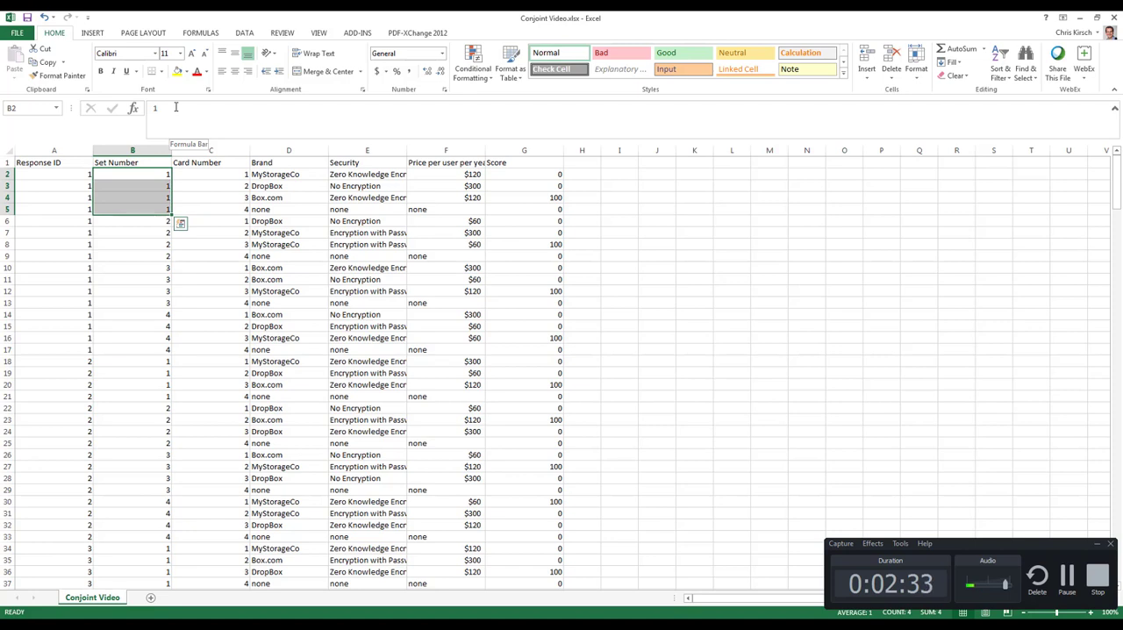
{"action": "key", "text": "shift+Up"}
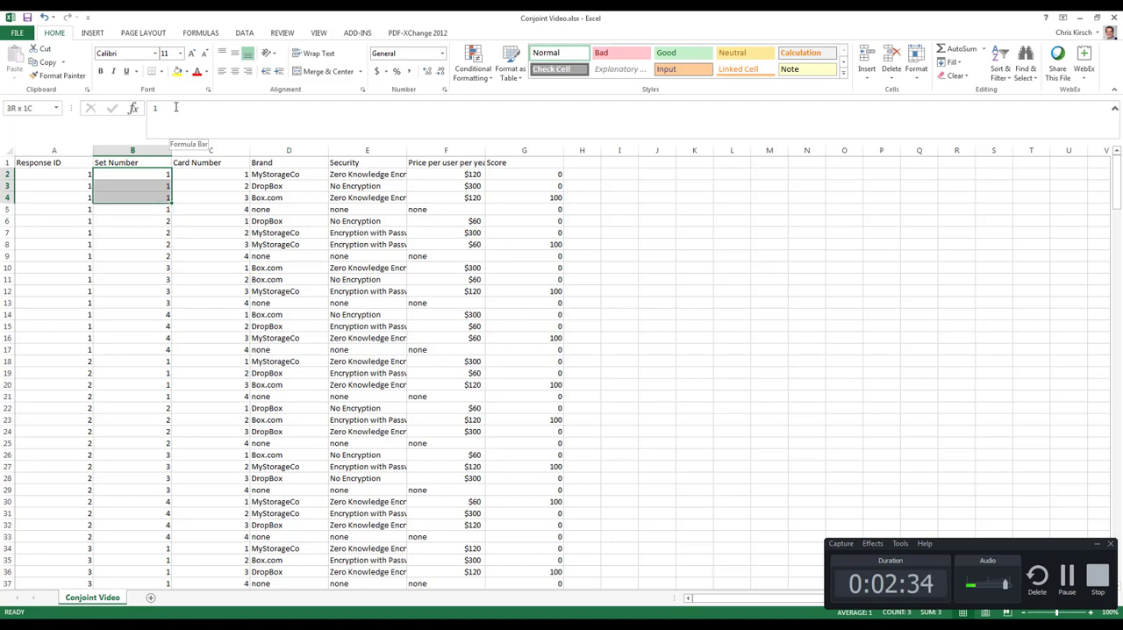
{"action": "key", "text": "shift+Down"}
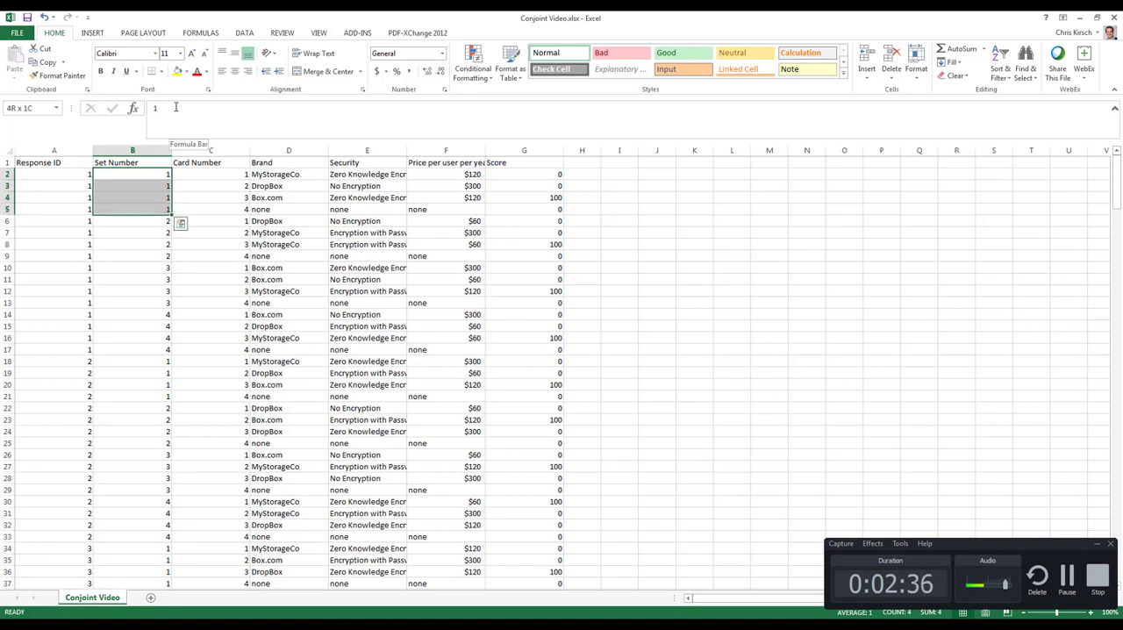
Examine the card numbers of the first set by selecting cells C2:C5.
{"action": "key", "text": "Right"}
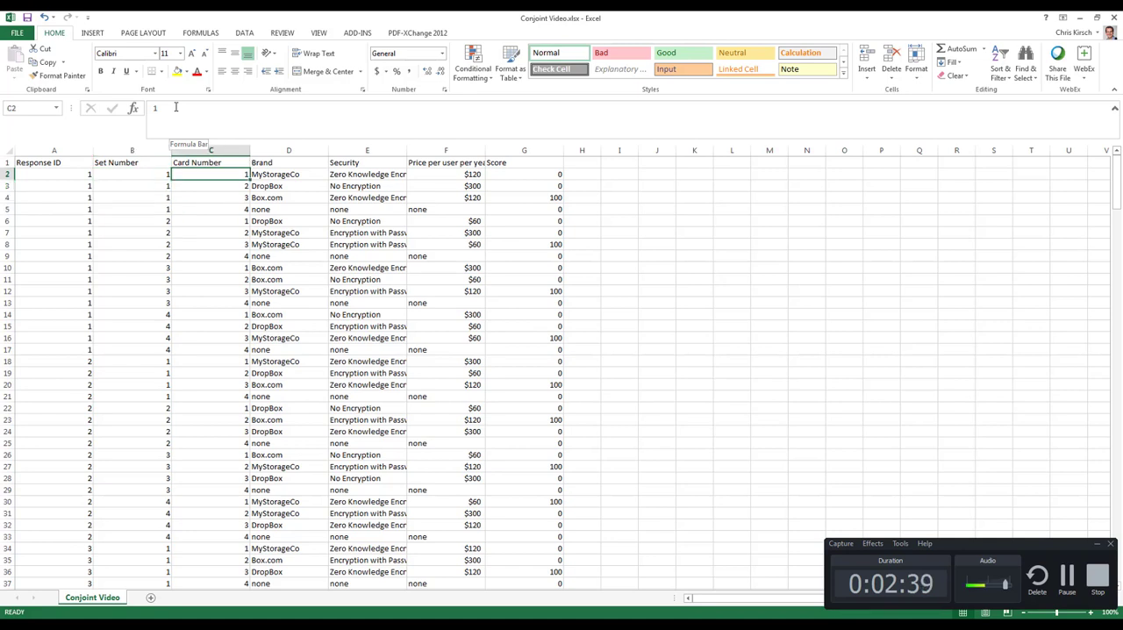
{"action": "key", "text": "shift+Down"}
{"action": "key", "text": "shift+Down"}
{"action": "key", "text": "shift+Down"}
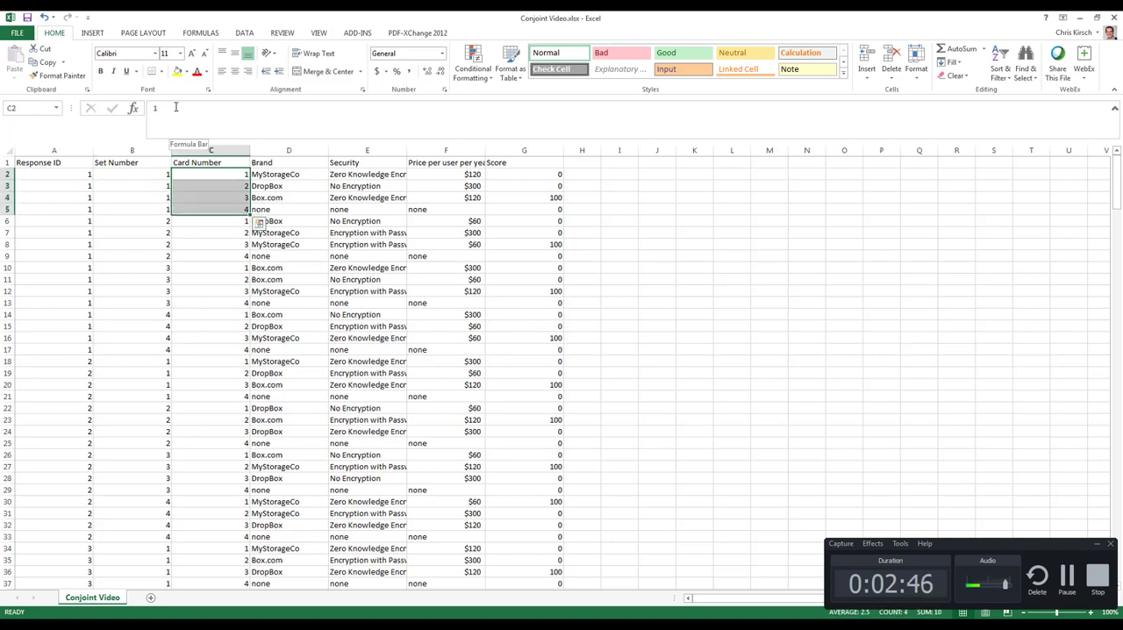
{"action": "key", "text": "shift+Up"}
{"action": "key", "text": "shift+Up"}
{"action": "key", "text": "shift+Up"}
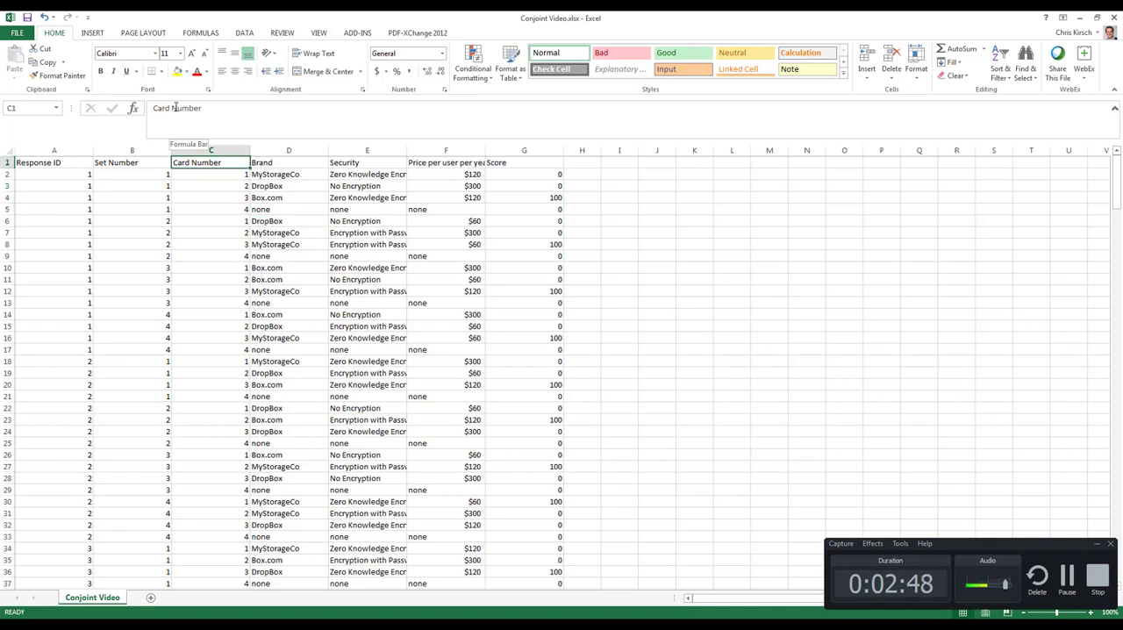
Examine the brand, security and price combination of the first card by selecting cells D2:F2.
{"action": "key", "text": "shift+Right"}
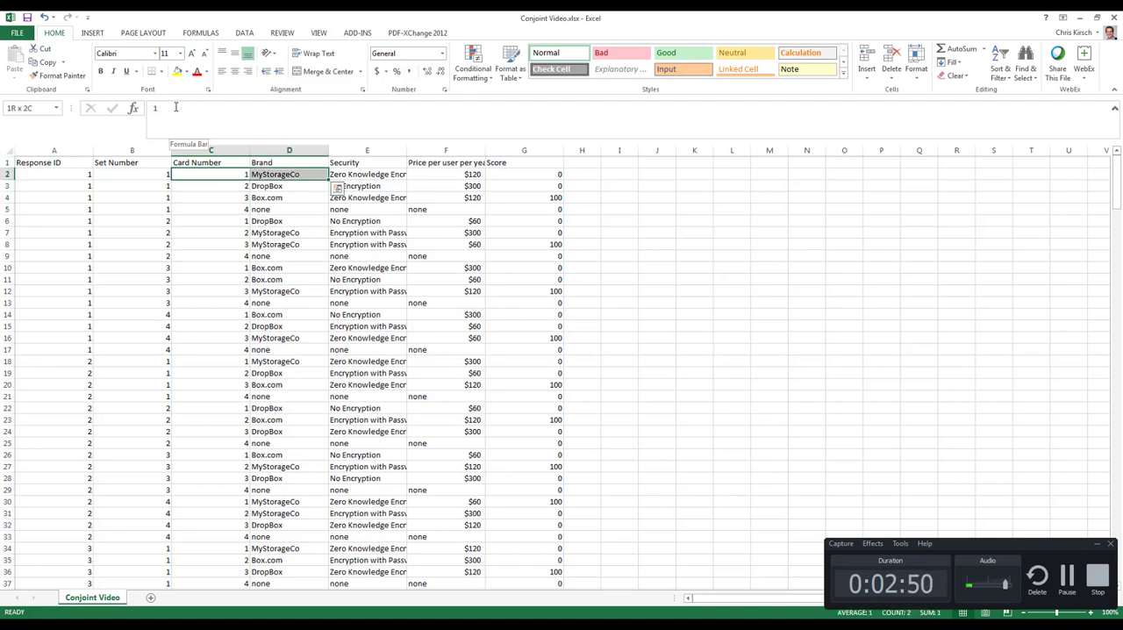
{"action": "key", "text": "Down"}
{"action": "key", "text": "Up"}
{"action": "key", "text": "Right"}
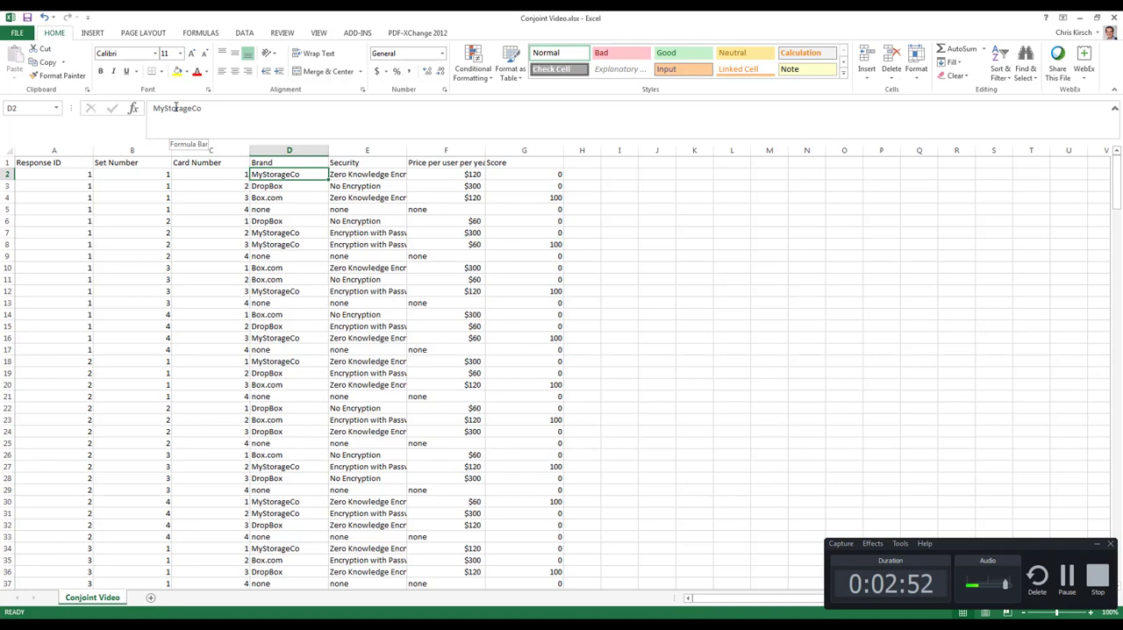
{"action": "key", "text": "shift+Right"}
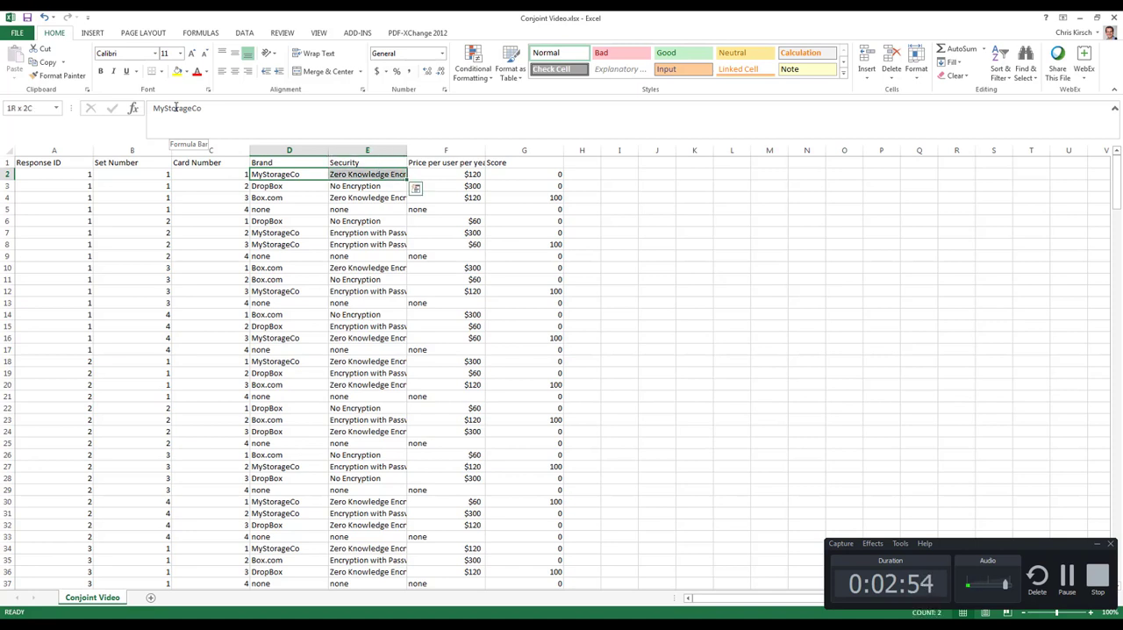
{"action": "key", "text": "shift+Right"}
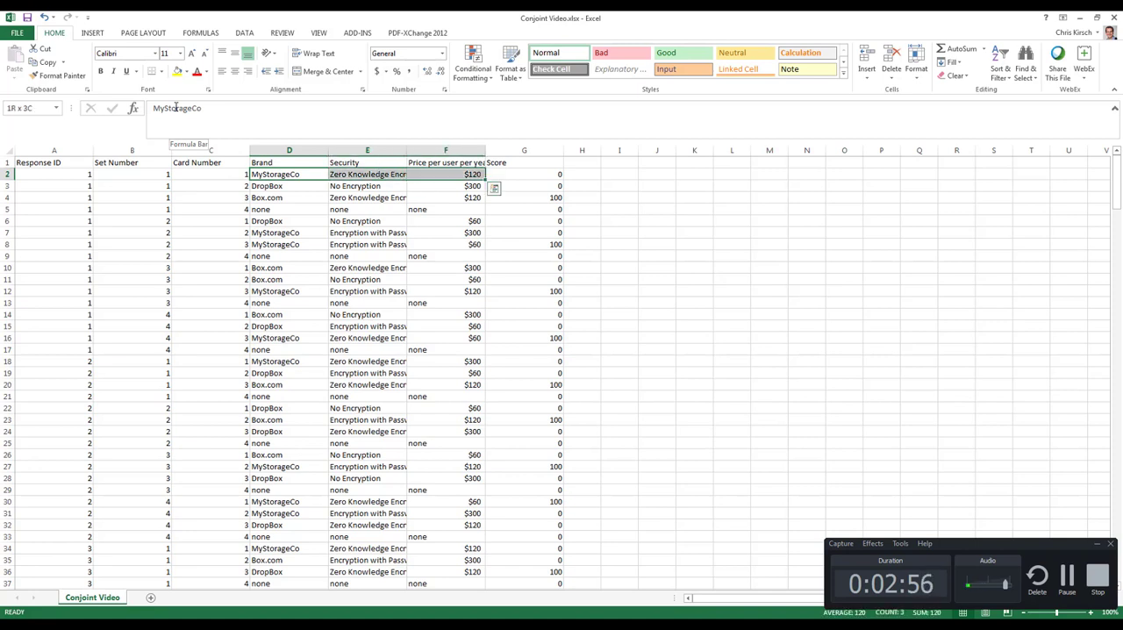
{"action": "key", "text": "Left"}
{"action": "key", "text": "Right"}
{"action": "key", "text": "Right"}
{"action": "key", "text": "Right"}
{"action": "key", "text": "Right"}
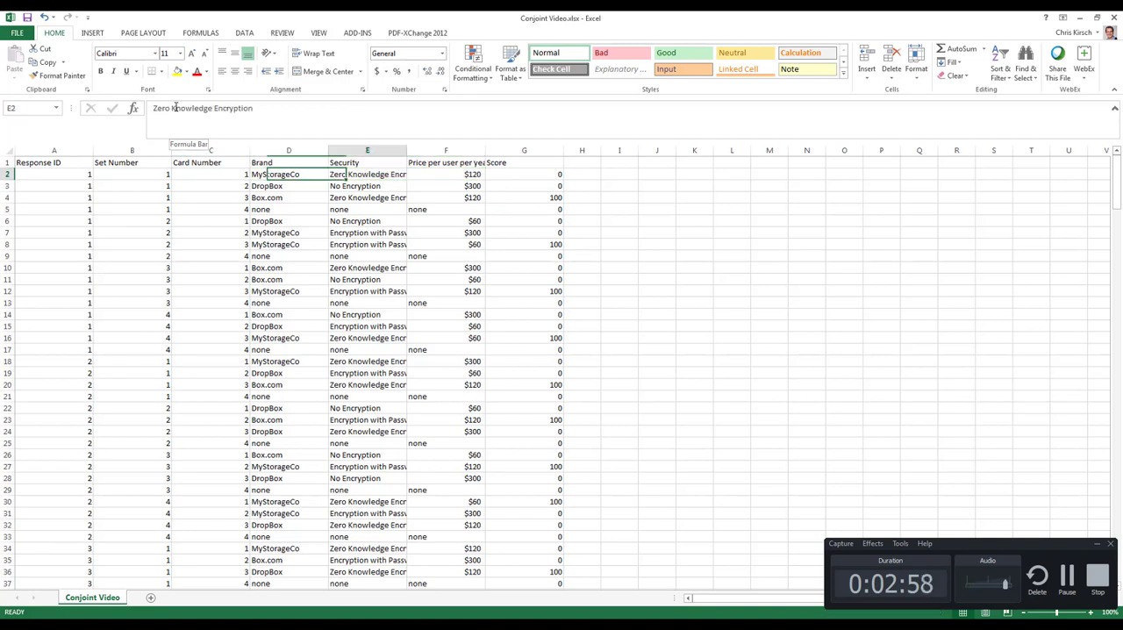
{"action": "key", "text": "Down"}
{"action": "key", "text": "Down"}
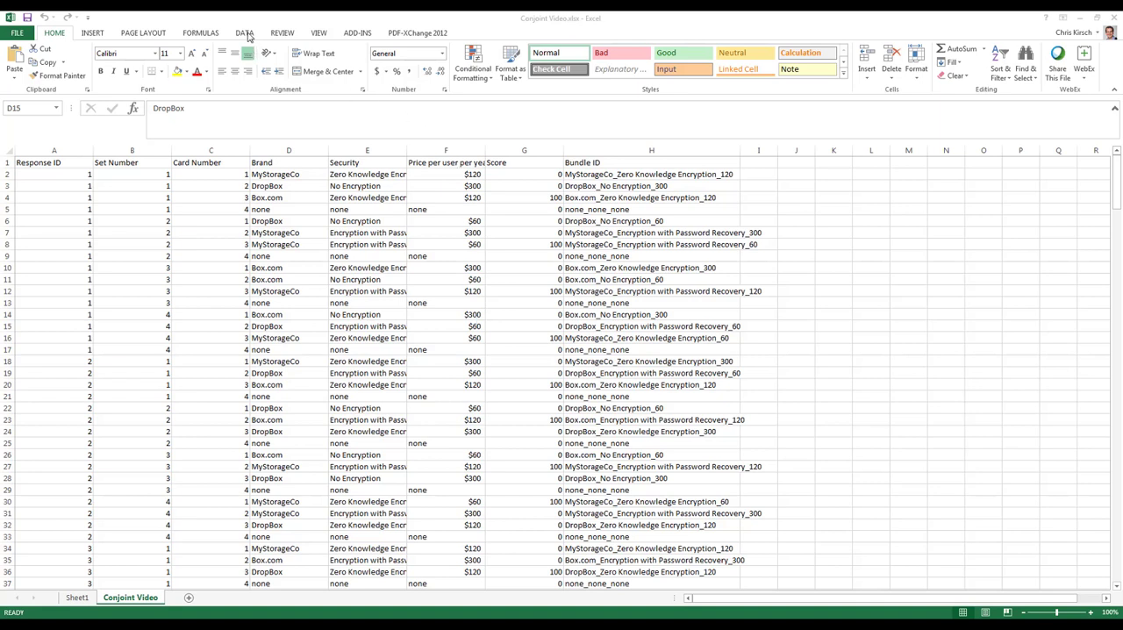
Start a Conjoint study design template with the ME-XL add-in, using the Interactive Assistant.
{"action": "left_click", "coordinate": [357, 33]}
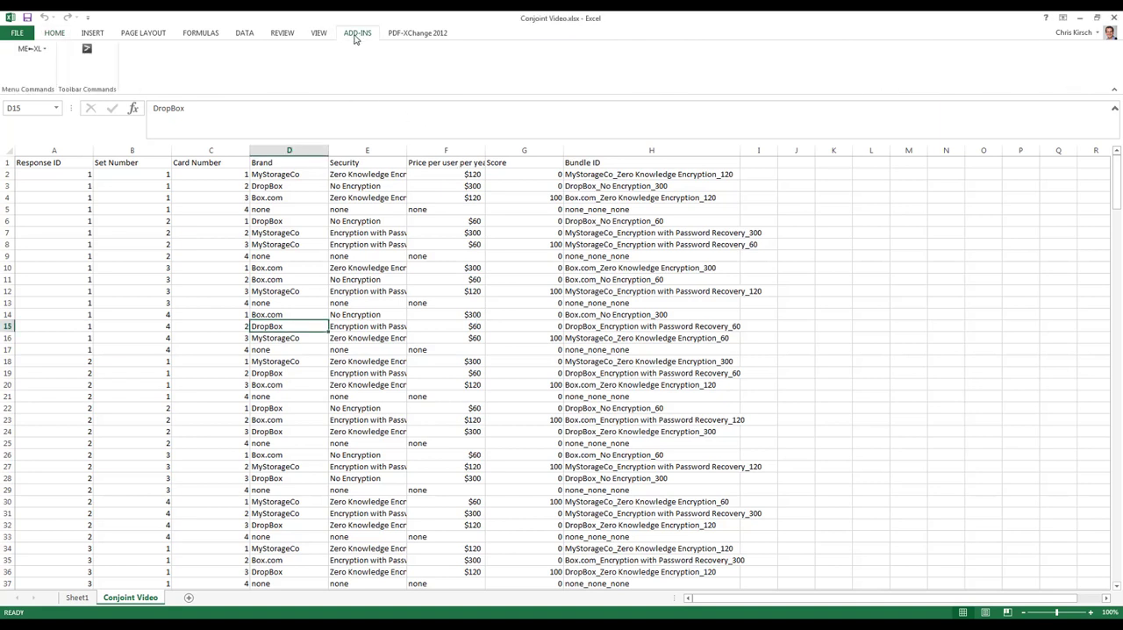
{"action": "left_click", "coordinate": [27, 49]}
{"action": "mouse_move", "coordinate": [79, 84]}
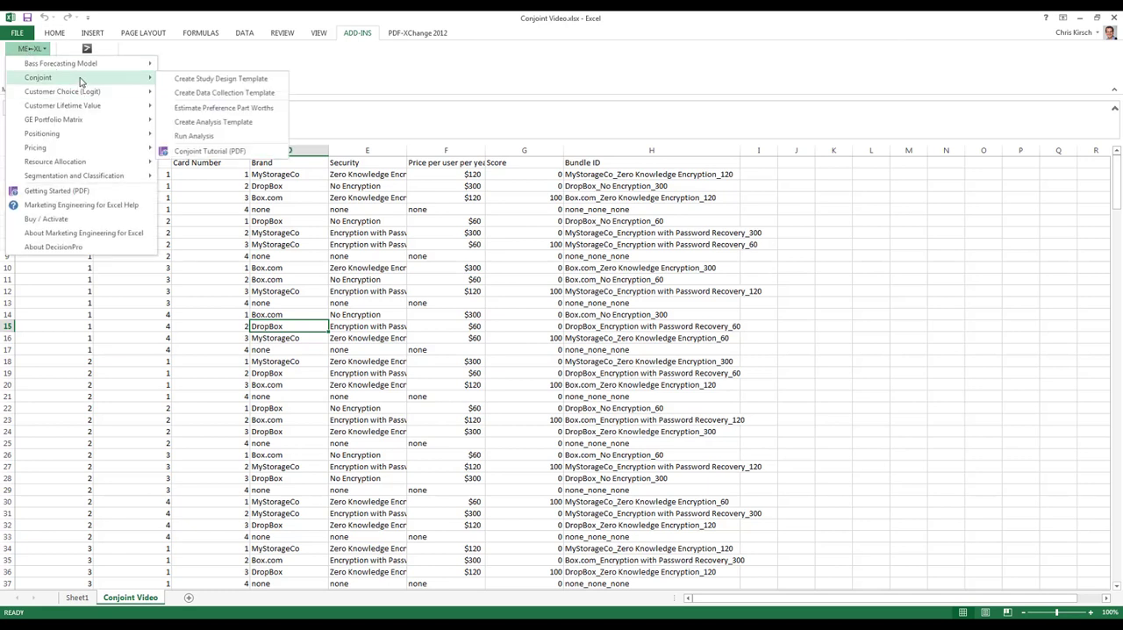
{"action": "left_click", "coordinate": [222, 79]}
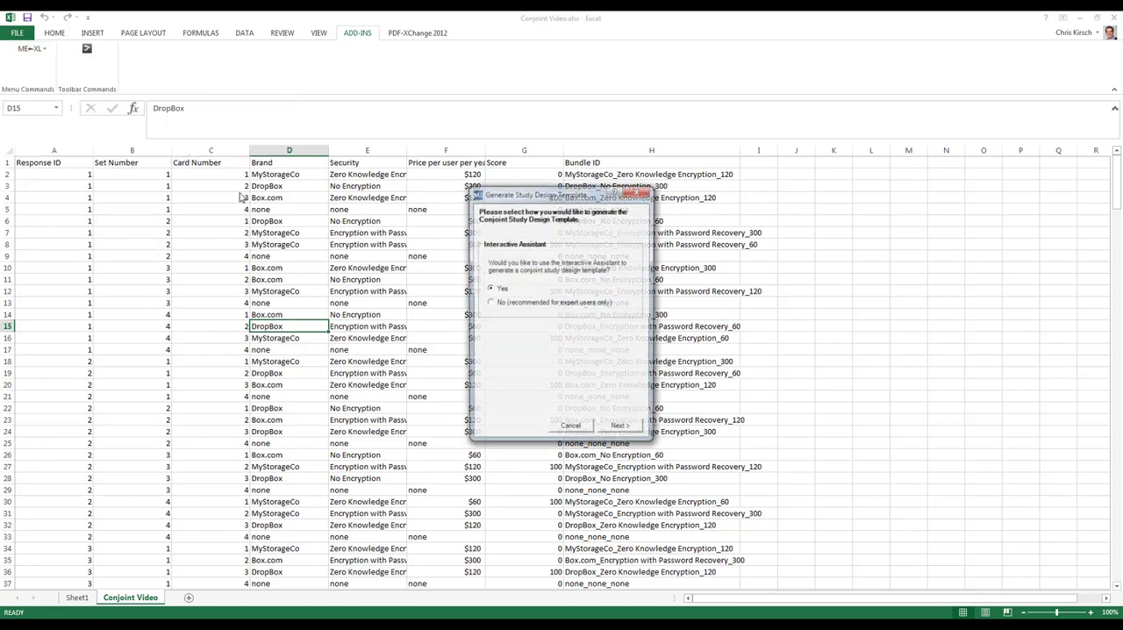
{"action": "left_click", "coordinate": [622, 429]}
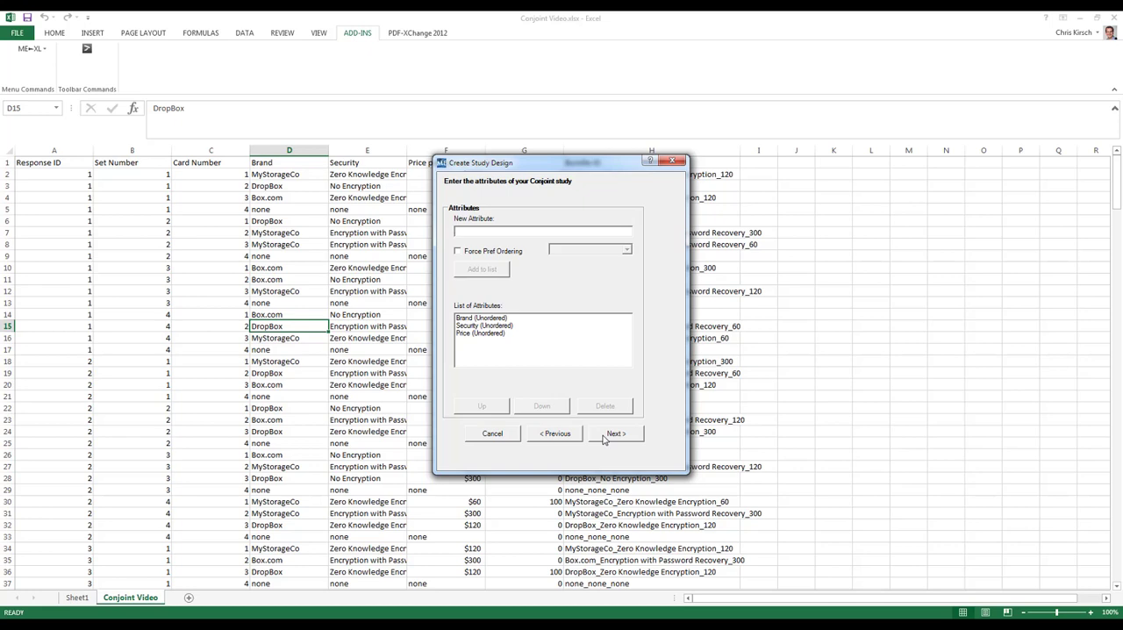
Define the attributes Brand, Security and Price, with price levels $60, $120, $300 and None, and choose to generate the data collection template now.
{"action": "left_click", "coordinate": [606, 435]}
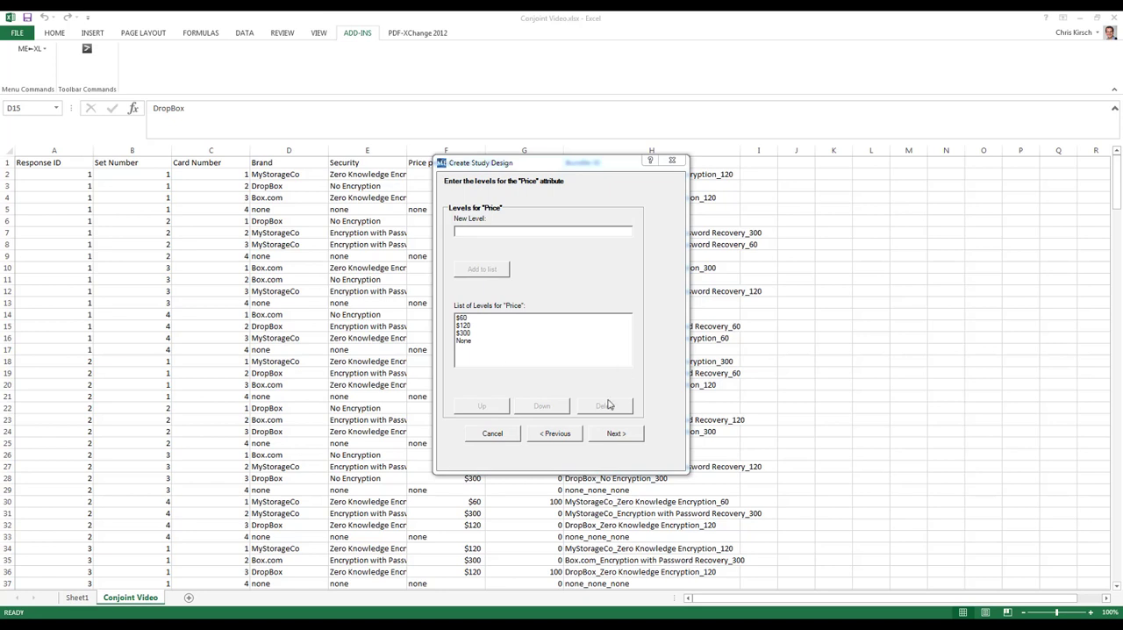
{"action": "left_click", "coordinate": [617, 433]}
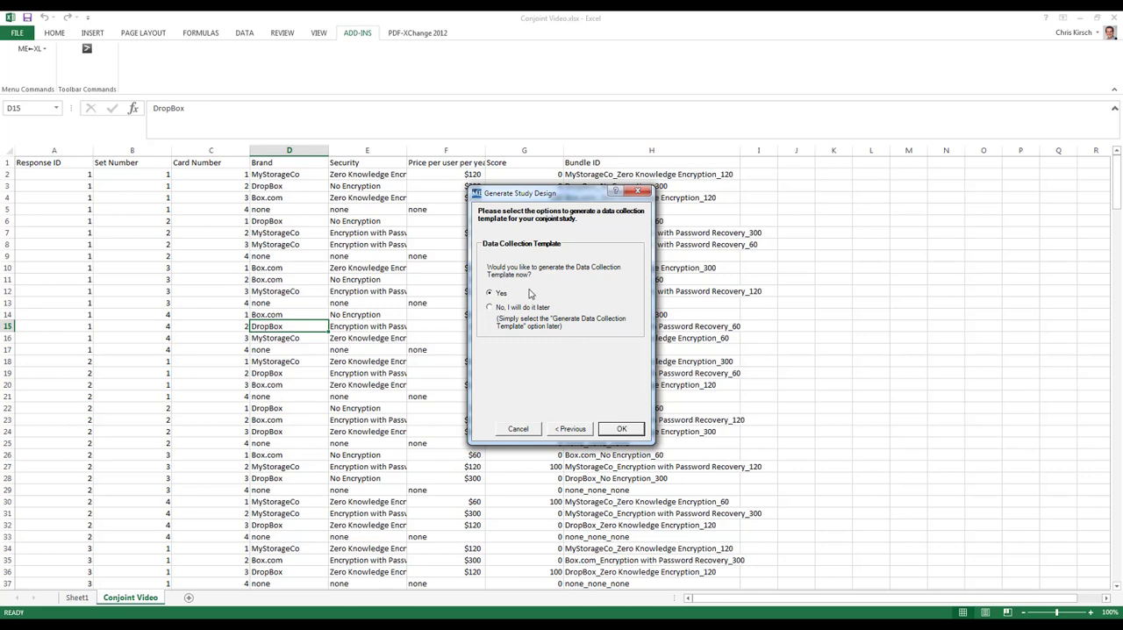
{"action": "left_click", "coordinate": [614, 430]}
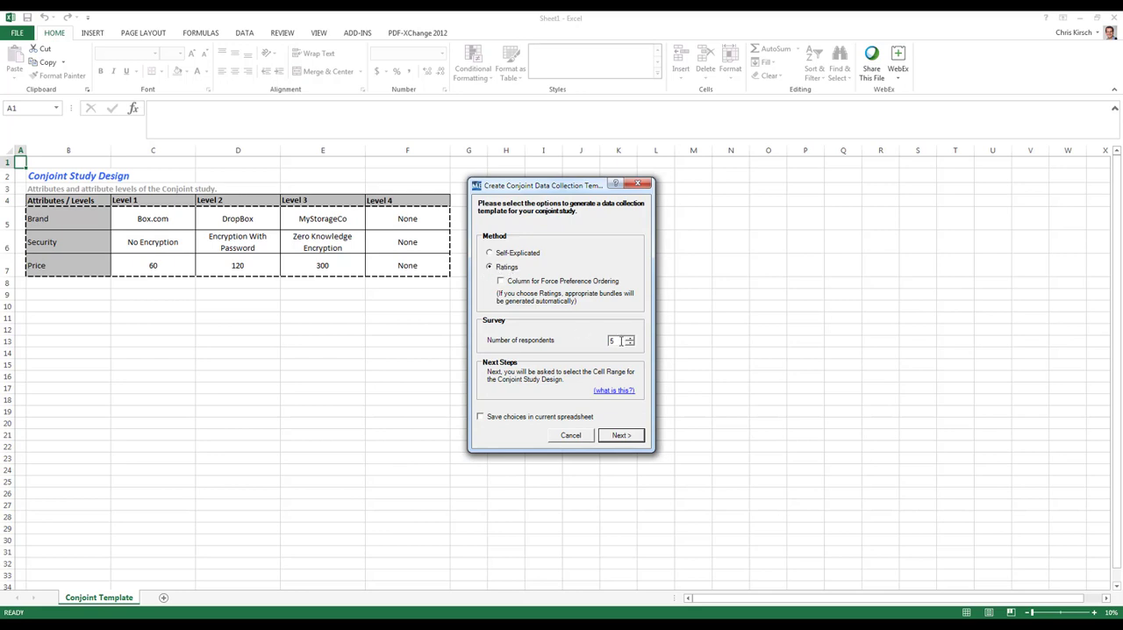
Create a Ratings data collection template for 18 respondents from the study design range B5:F7.
{"action": "double_click", "coordinate": [613, 341]}
{"action": "type", "text": "18"}
{"action": "left_click", "coordinate": [620, 435]}
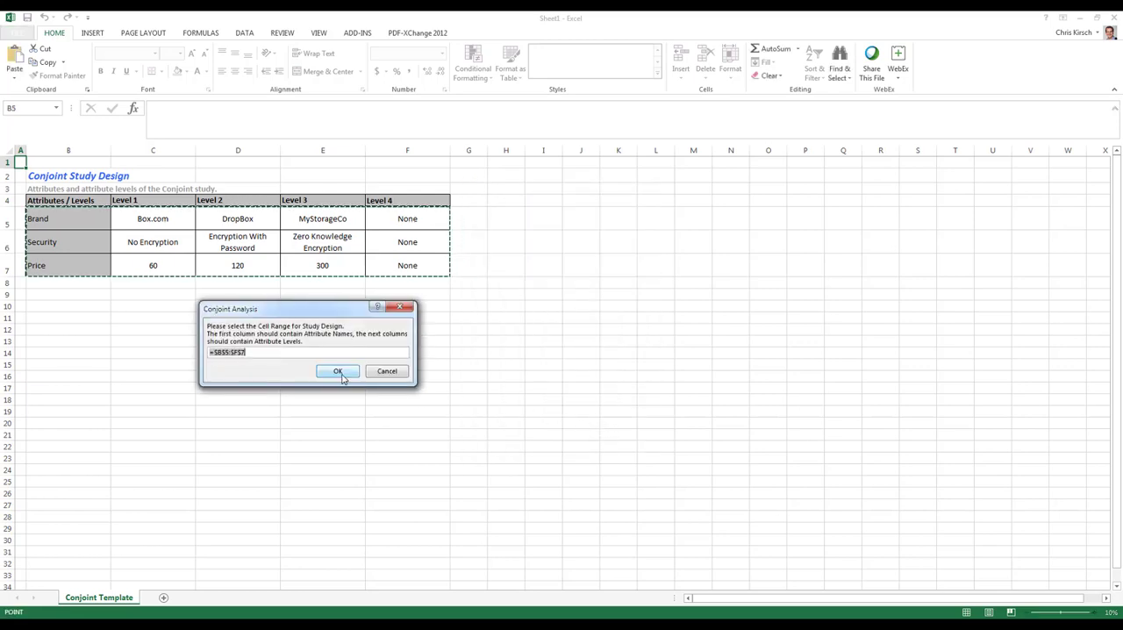
{"action": "left_click", "coordinate": [337, 371]}
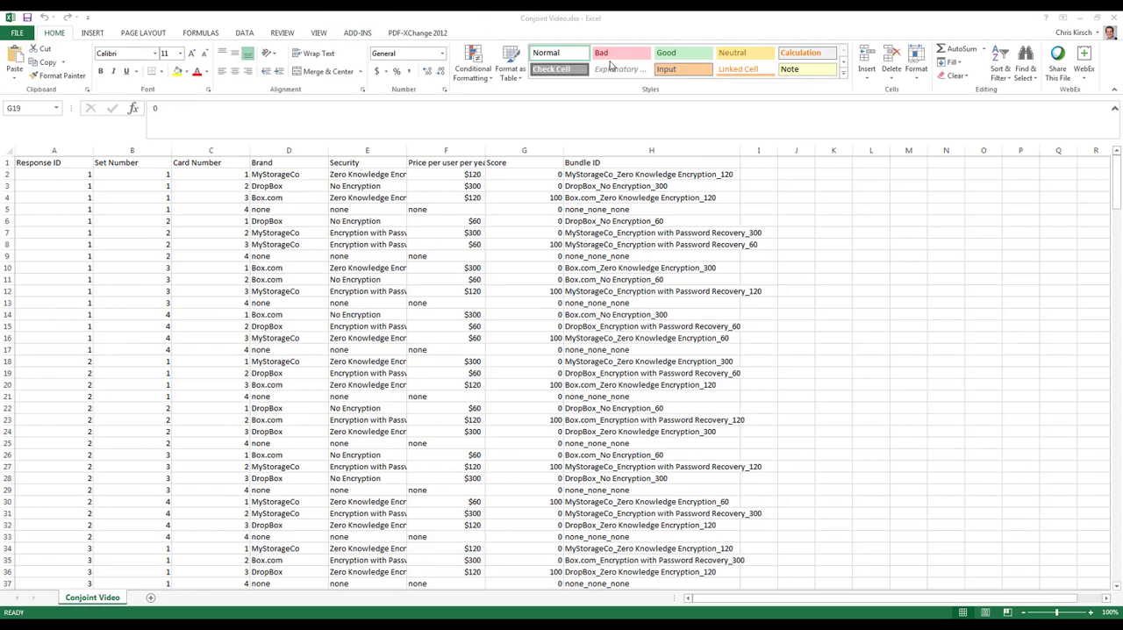
Examine the Bundle ID header and the formulas in H2 and H10 that combine brand, security and price.
{"action": "left_click", "coordinate": [586, 174]}
{"action": "left_click", "coordinate": [583, 162]}
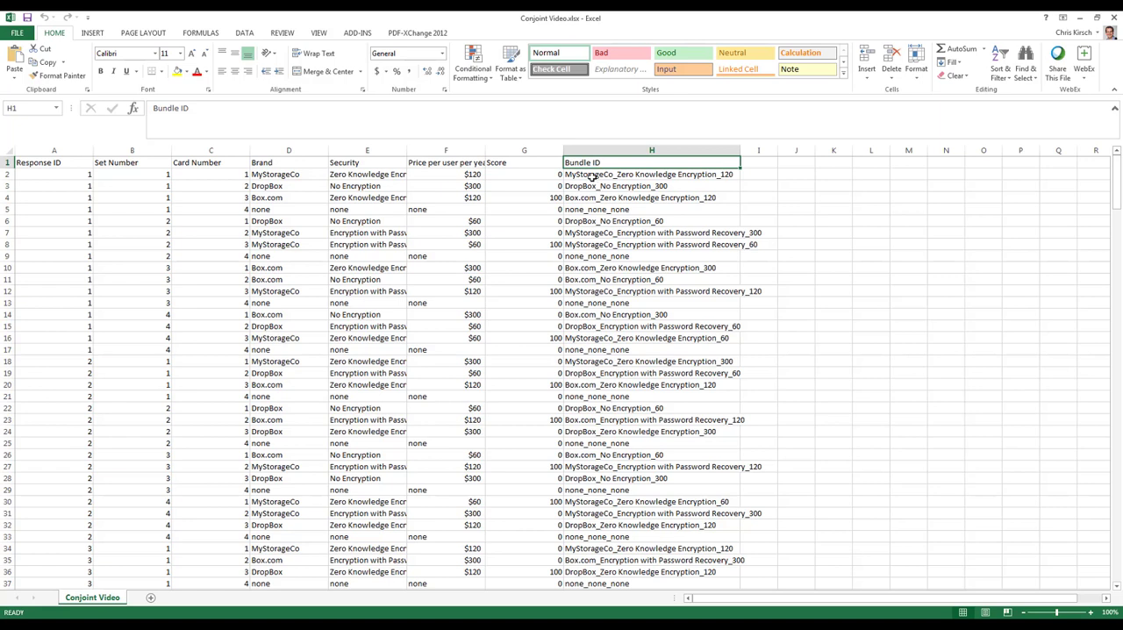
{"action": "left_click", "coordinate": [591, 175]}
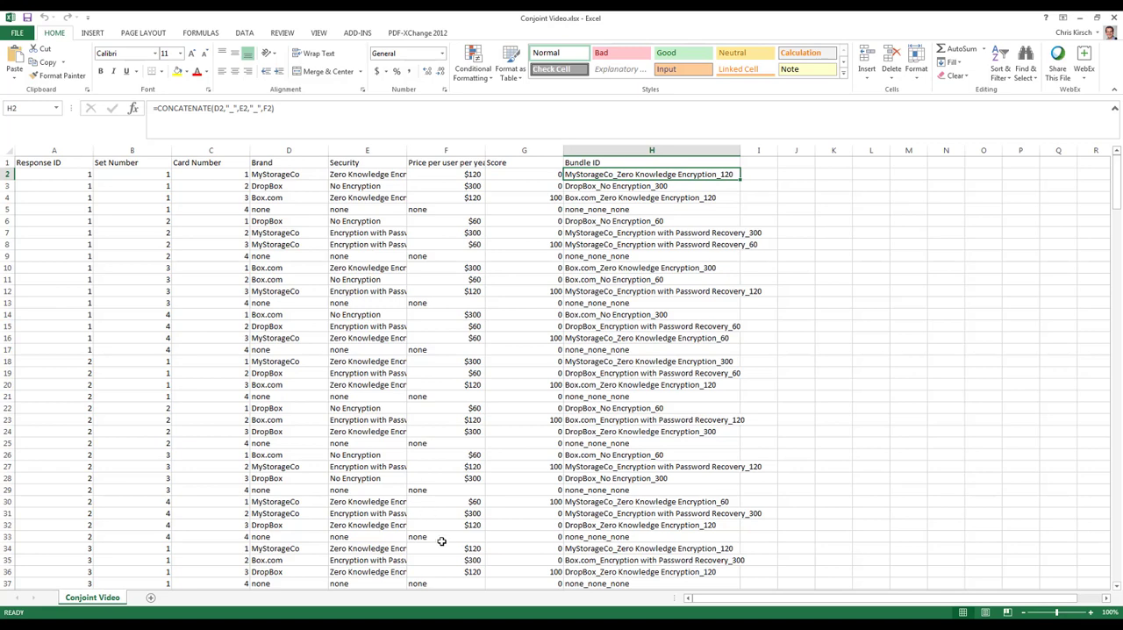
{"action": "left_click", "coordinate": [640, 270]}
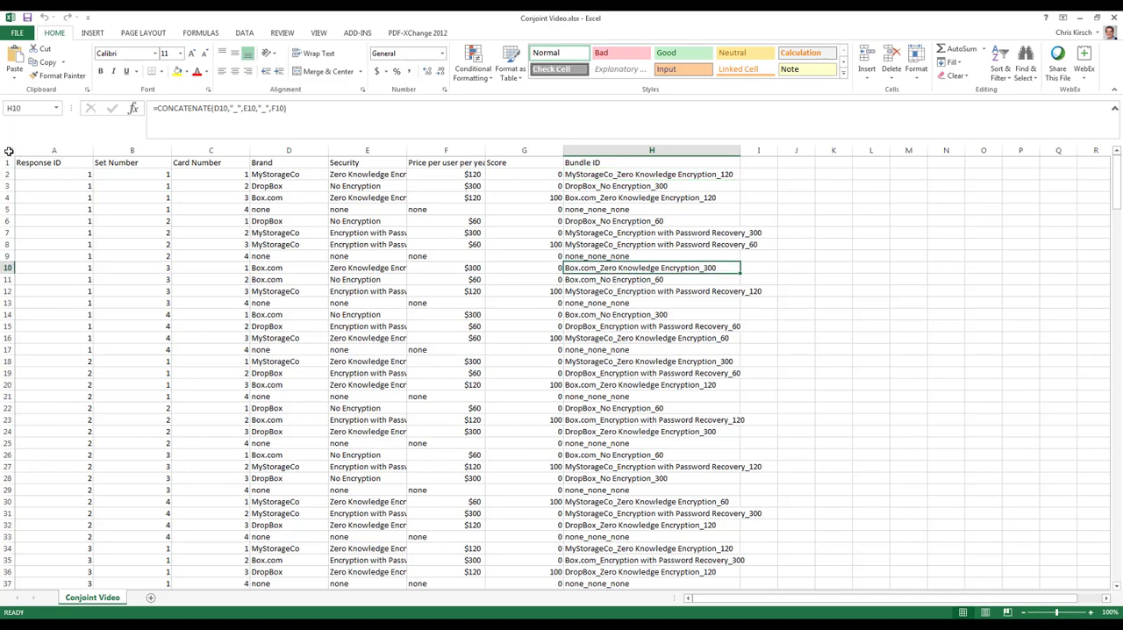
Create a PivotTable on a new worksheet from columns A:H of the Conjoint Video sheet.
{"action": "left_click", "coordinate": [8, 152]}
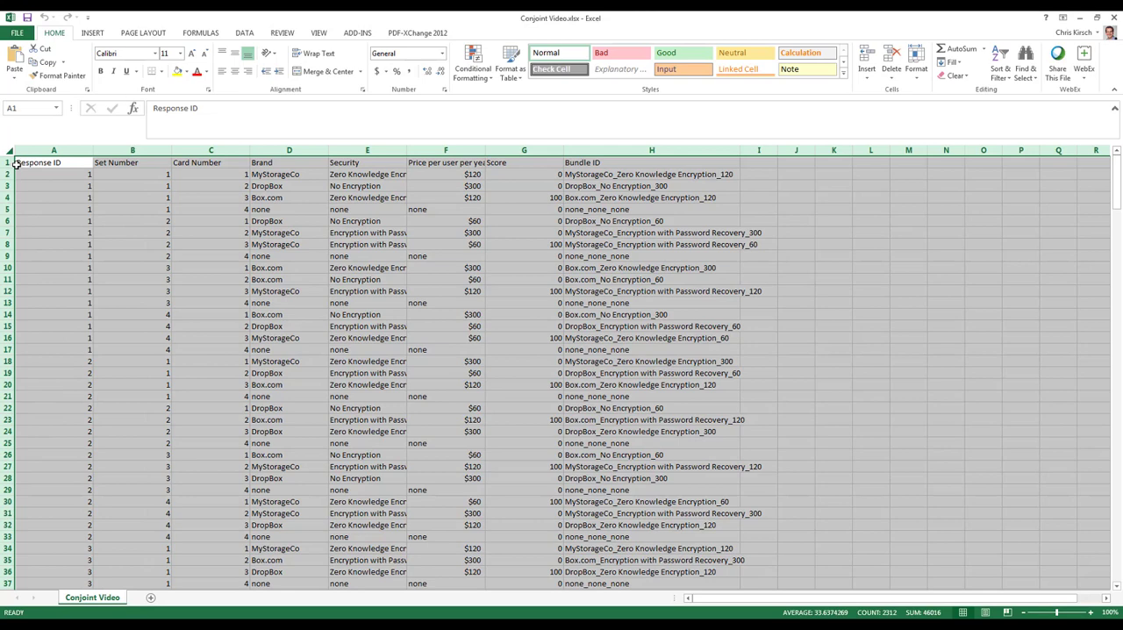
{"action": "left_click", "coordinate": [92, 33]}
{"action": "left_click", "coordinate": [20, 61]}
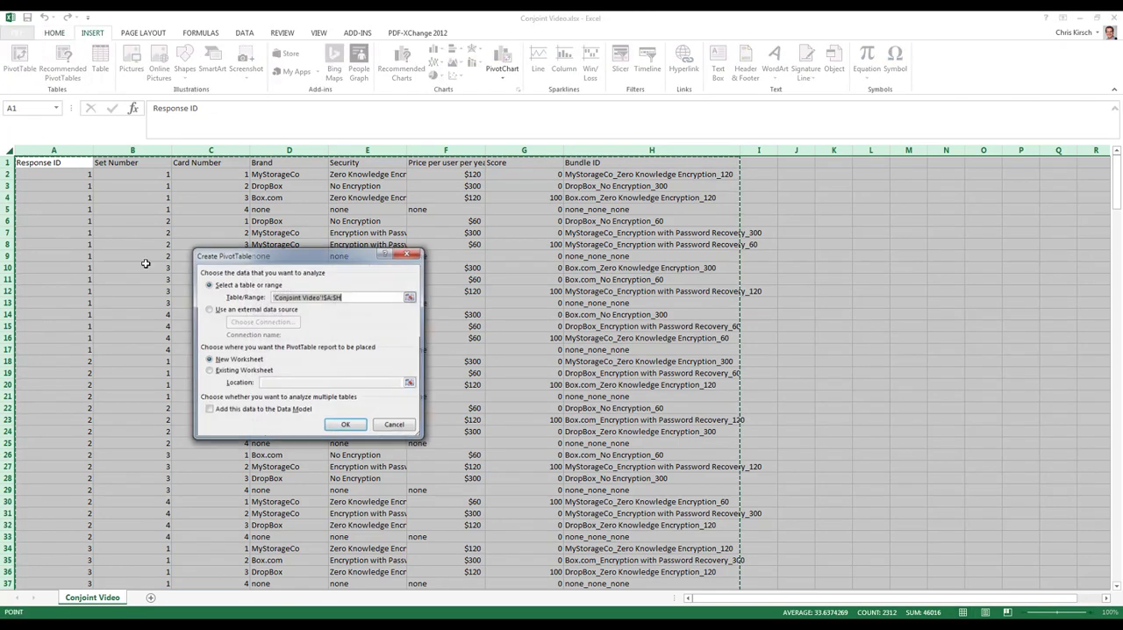
{"action": "left_click", "coordinate": [344, 426]}
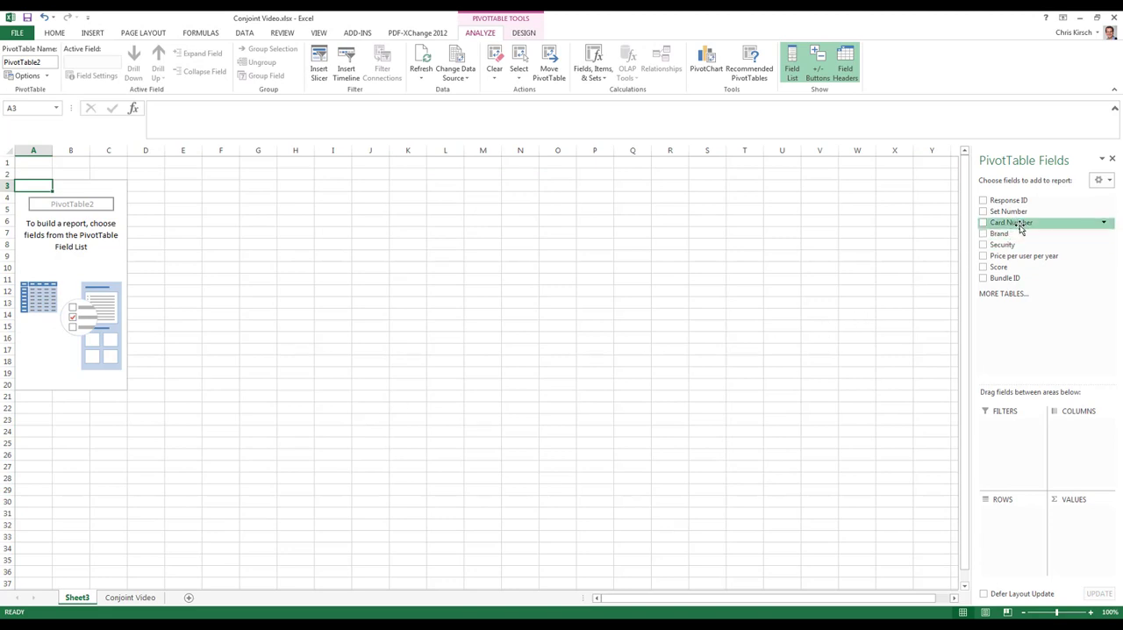
Lay out the PivotTable with Response ID as rows, Bundle ID as columns and Score as values.
{"action": "left_click_drag", "start_coordinate": [1034, 201], "coordinate": [1020, 542]}
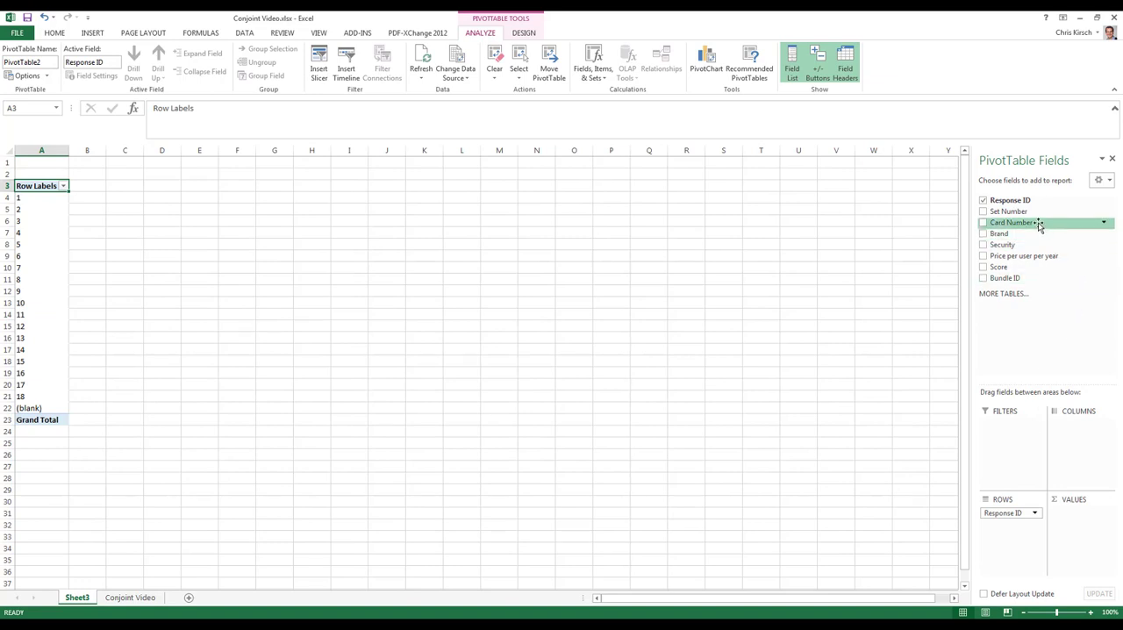
{"action": "left_click_drag", "start_coordinate": [1026, 279], "coordinate": [1077, 444]}
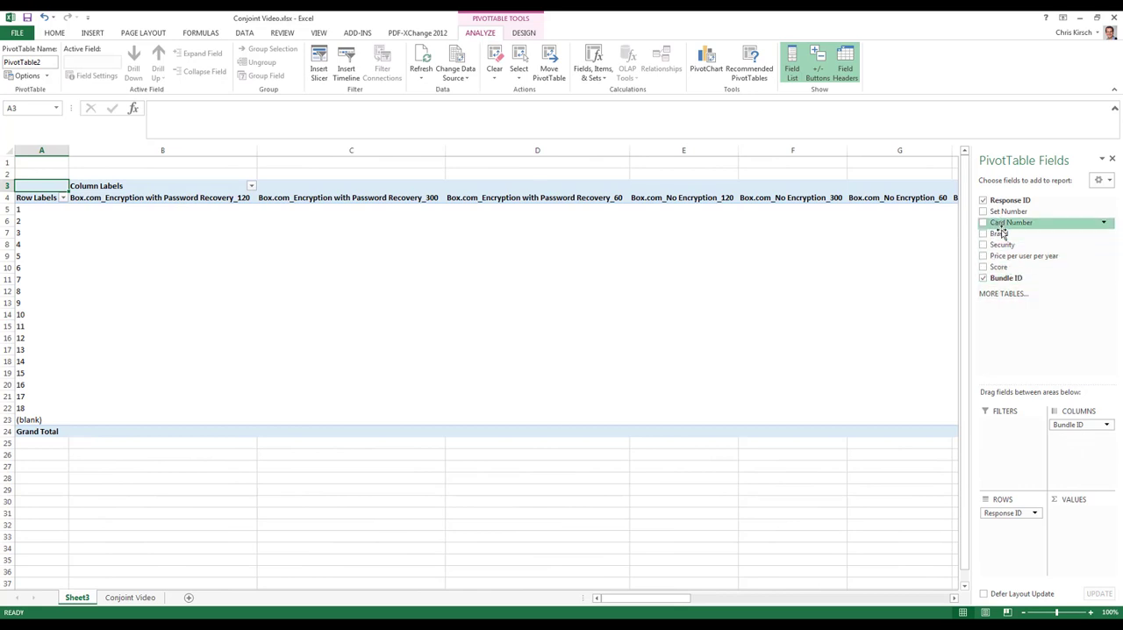
{"action": "left_click_drag", "start_coordinate": [1011, 272], "coordinate": [1082, 531]}
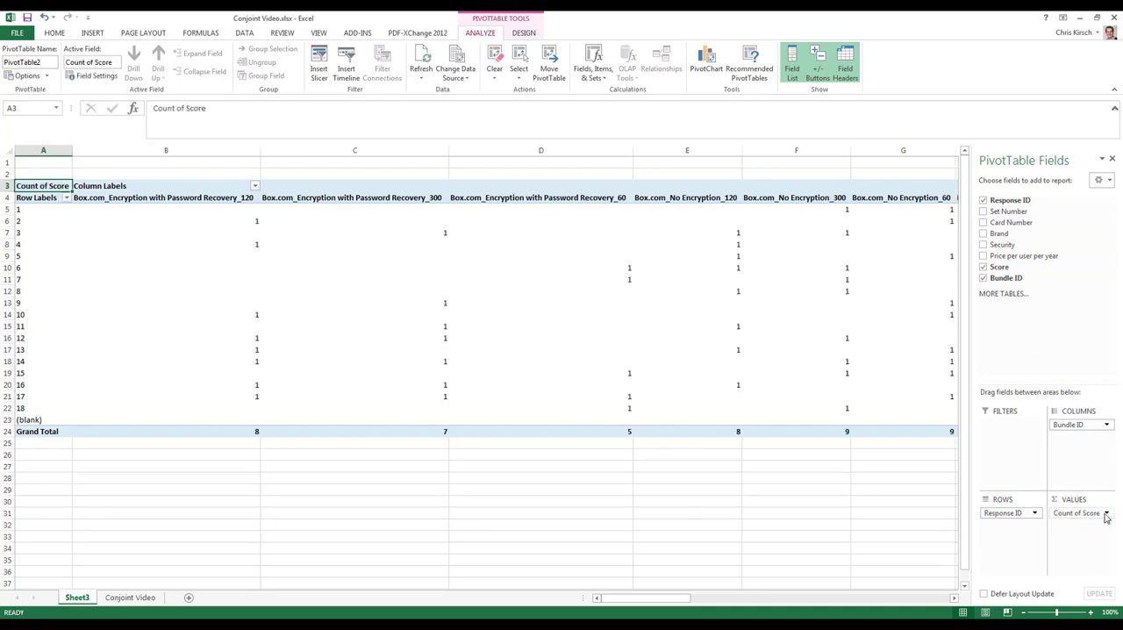
Summarize the PivotTable's Score values by Sum.
{"action": "left_click", "coordinate": [1107, 514]}
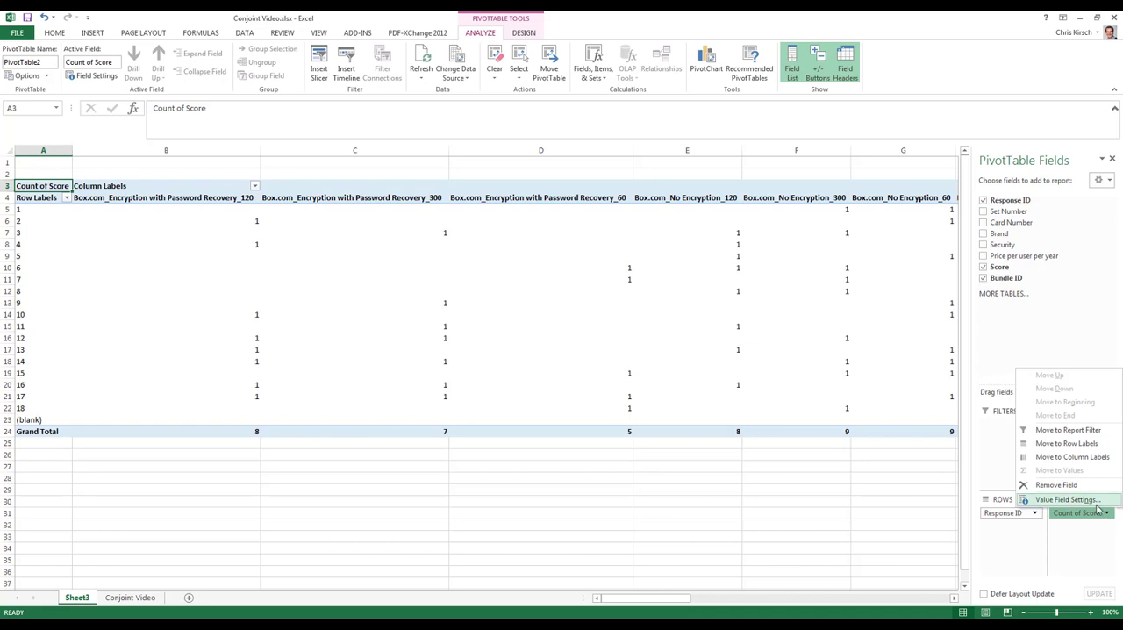
{"action": "left_click", "coordinate": [1096, 504]}
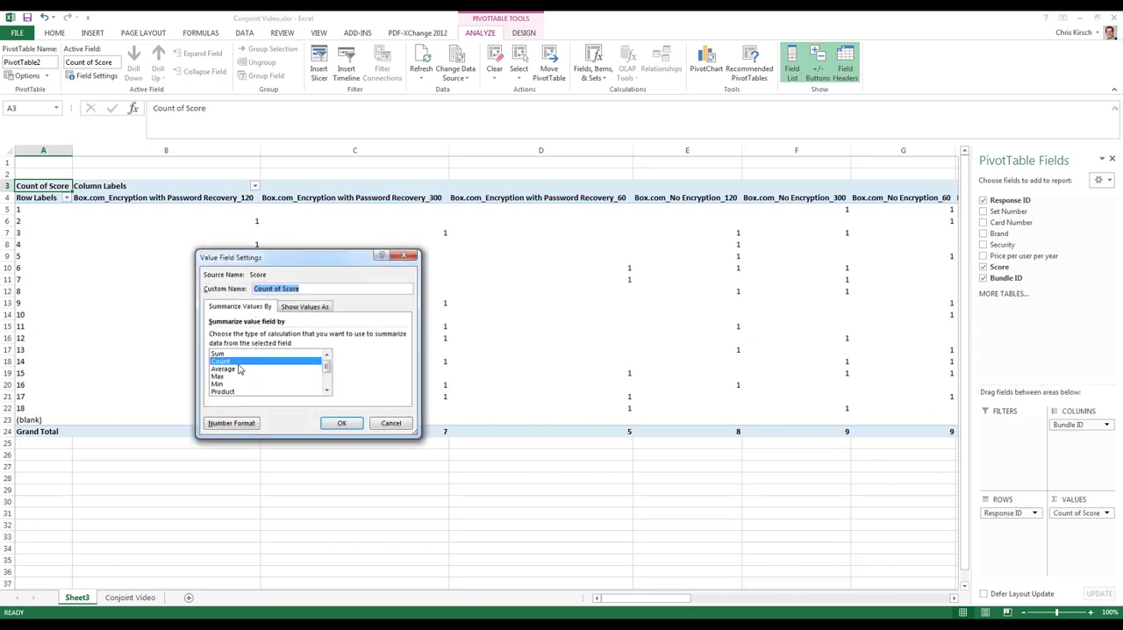
{"action": "left_click", "coordinate": [230, 354]}
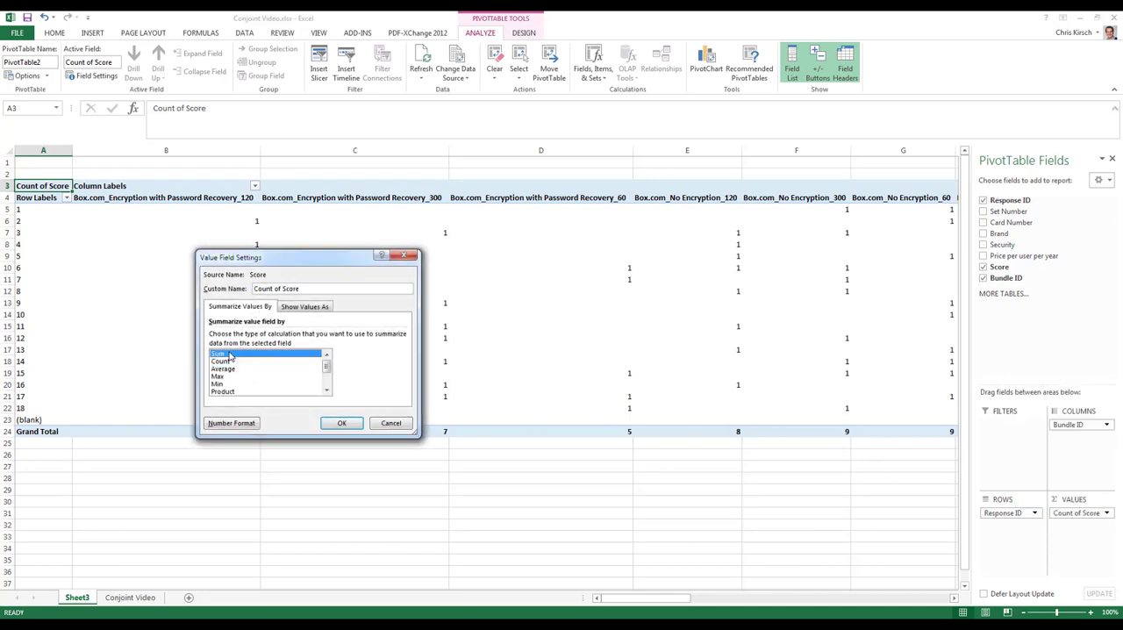
{"action": "left_click", "coordinate": [342, 425]}
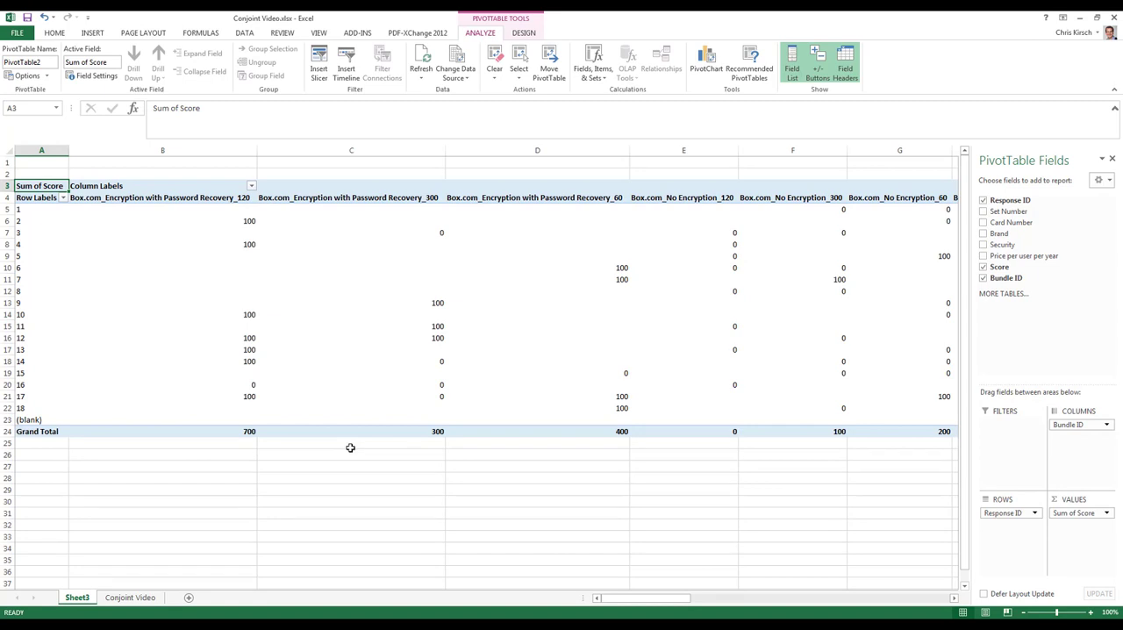
Copy the PivotTable range A4:AC22, leaving out the blank and Grand Total rows and columns.
{"action": "left_click", "coordinate": [38, 199]}
{"action": "left_click_drag", "start_coordinate": [658, 606], "coordinate": [918, 604]}
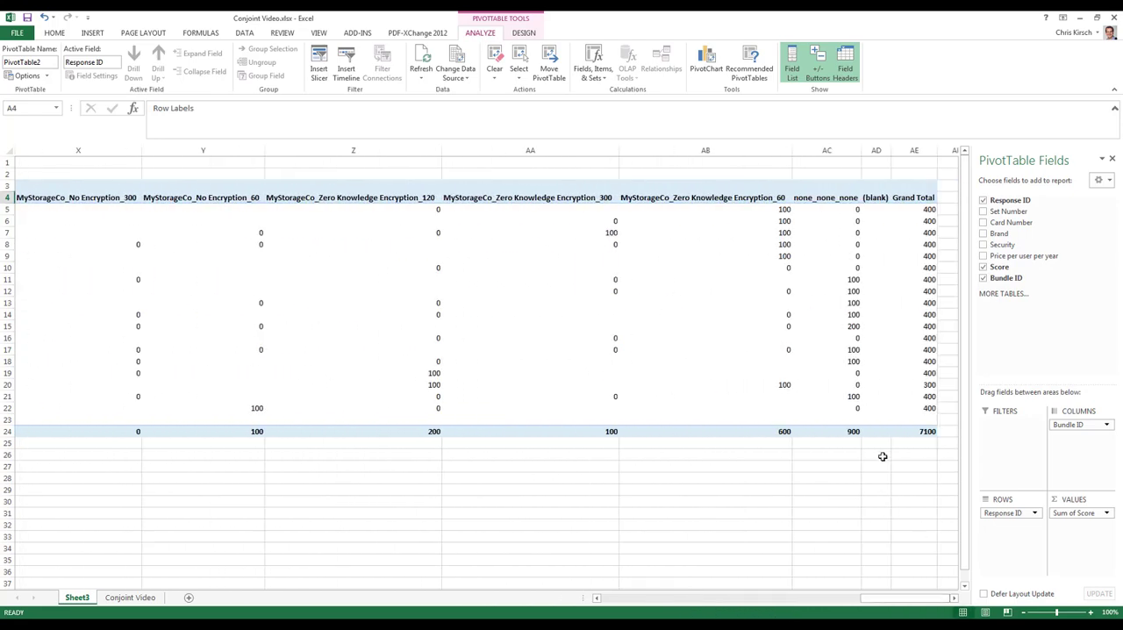
{"action": "left_click", "coordinate": [843, 406], "text": "shift"}
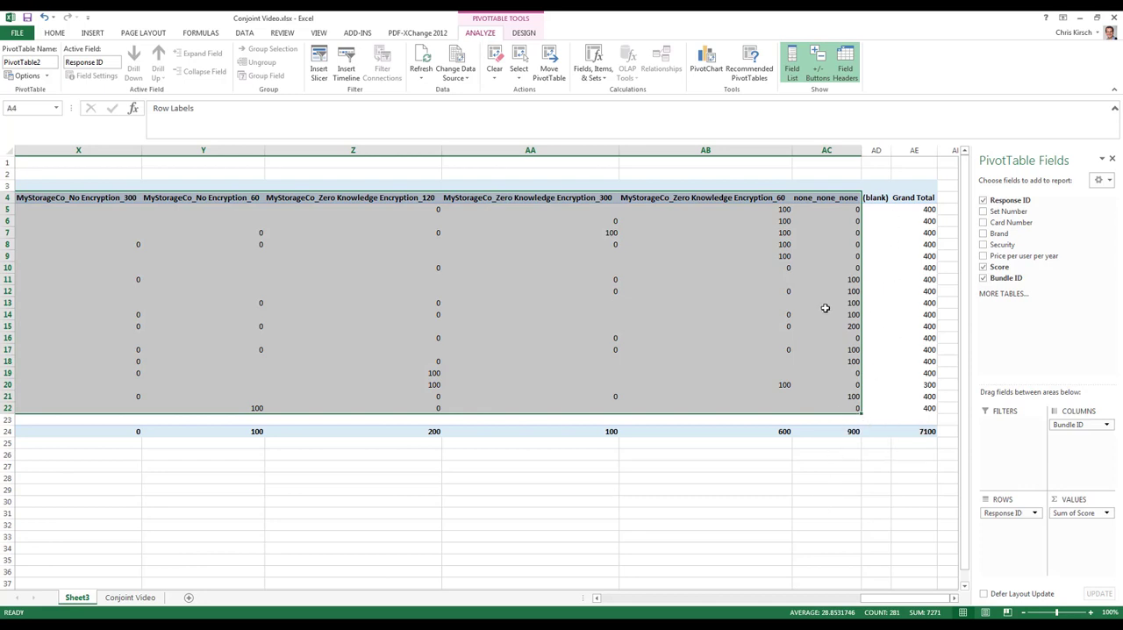
{"action": "key", "text": "ctrl+c"}
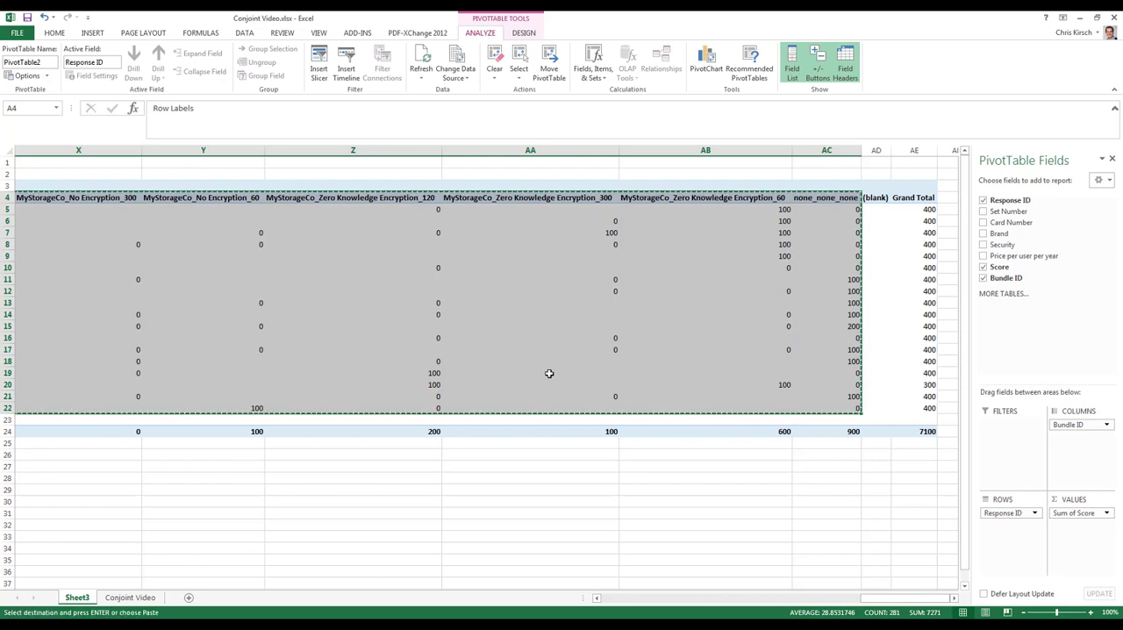
Switch to the 1 MEXL Design Template.xlsx workbook and paste the copied scores over the Respondents' Ratings table starting at B20.
{"action": "left_click", "coordinate": [320, 33]}
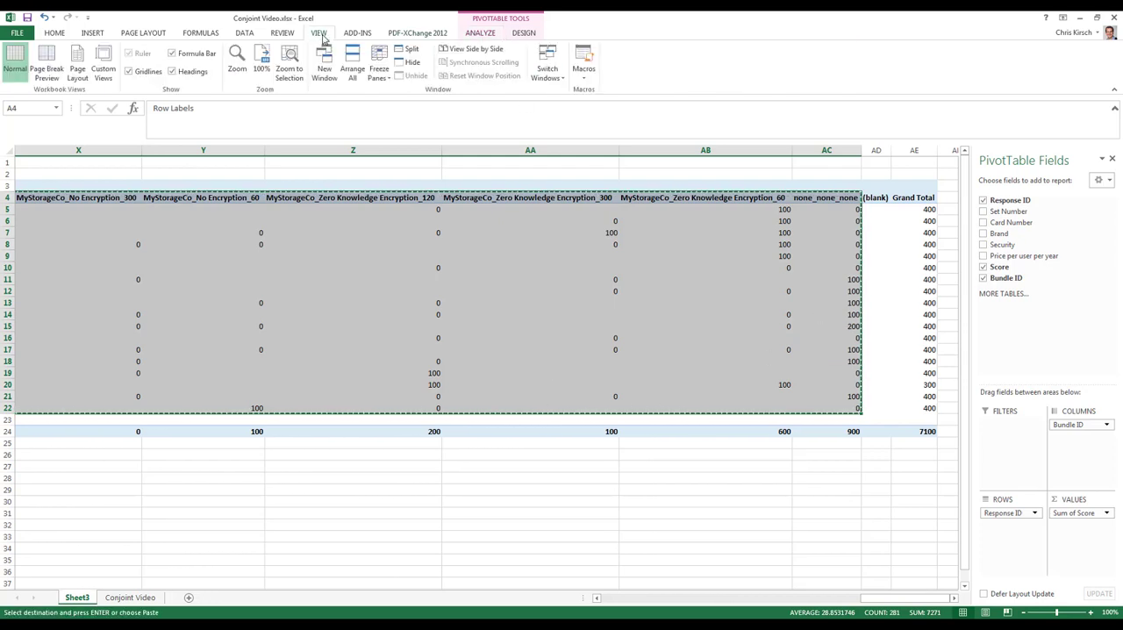
{"action": "left_click", "coordinate": [549, 75]}
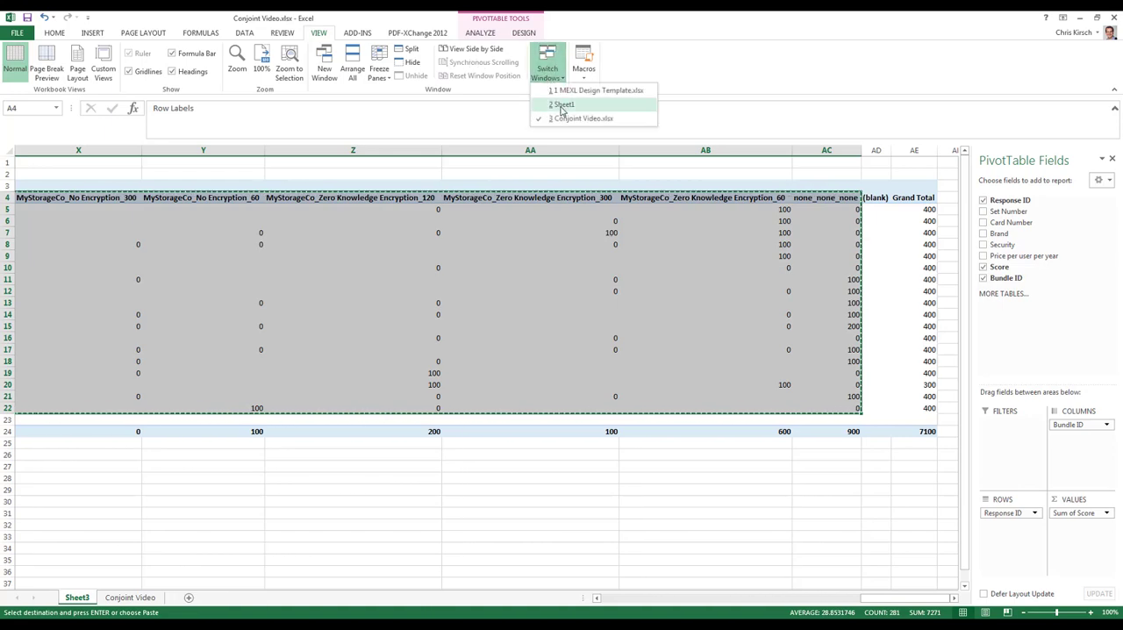
{"action": "left_click", "coordinate": [567, 90]}
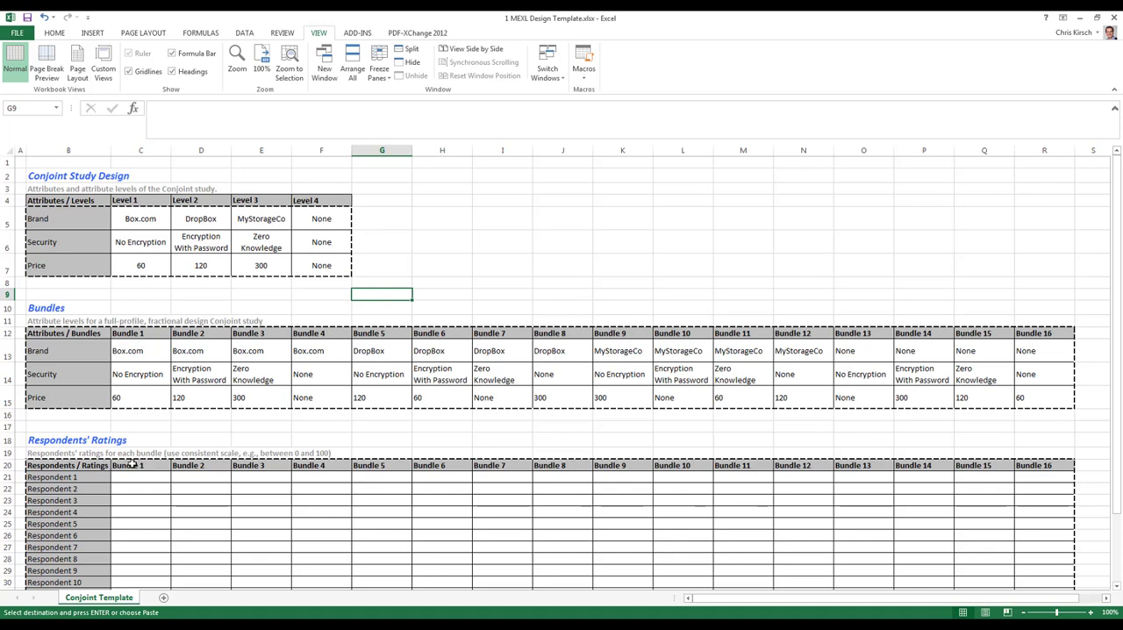
{"action": "left_click", "coordinate": [132, 465]}
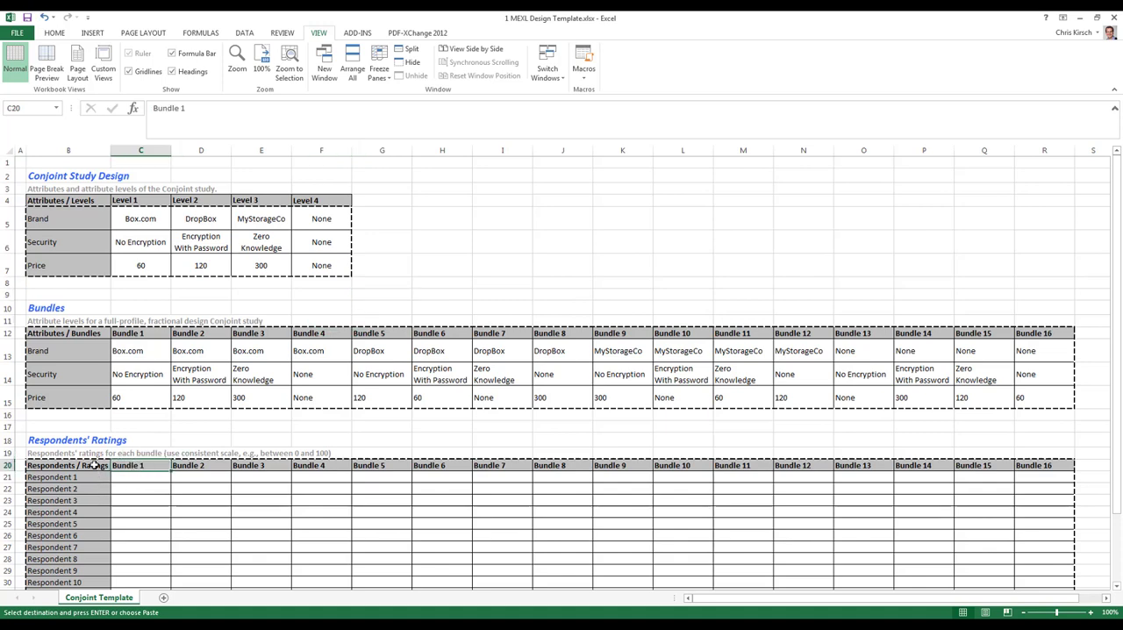
{"action": "key", "text": "Left"}
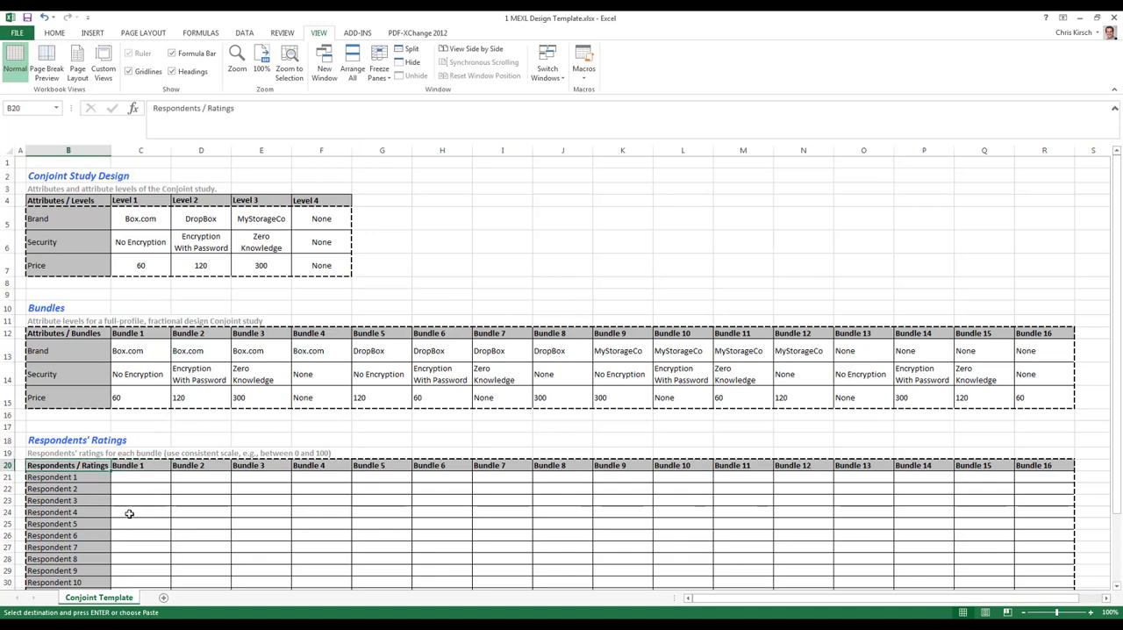
{"action": "key", "text": "ctrl+v"}
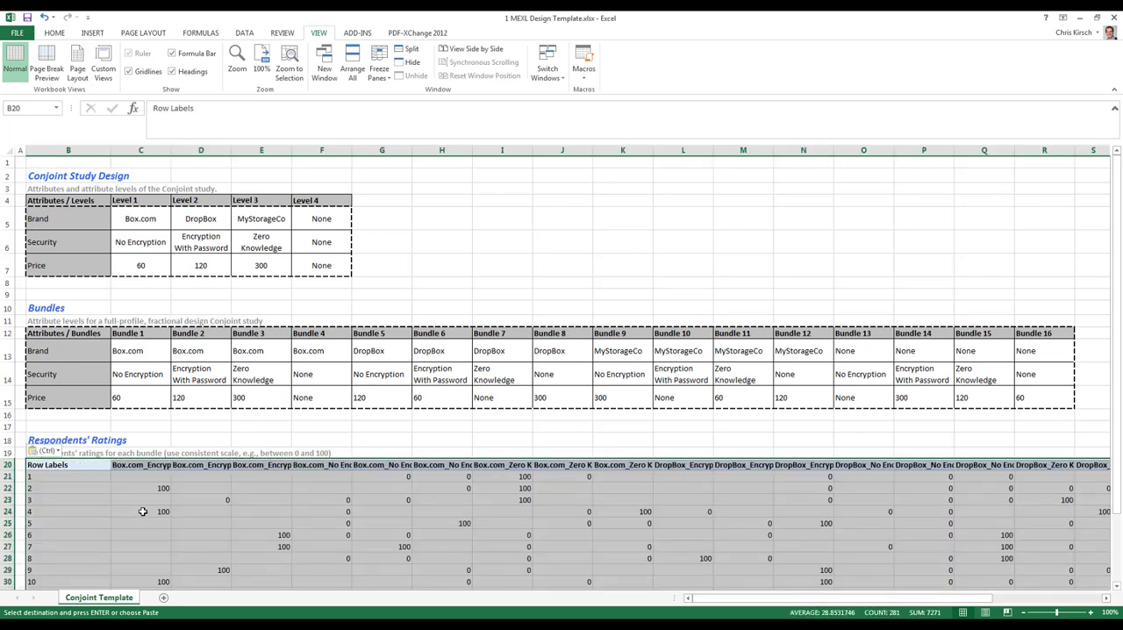
Copy the bundle names in C20:AD20 and paste them over the Bundles table headings starting at C12.
{"action": "left_click", "coordinate": [142, 512]}
{"action": "left_click", "coordinate": [145, 465]}
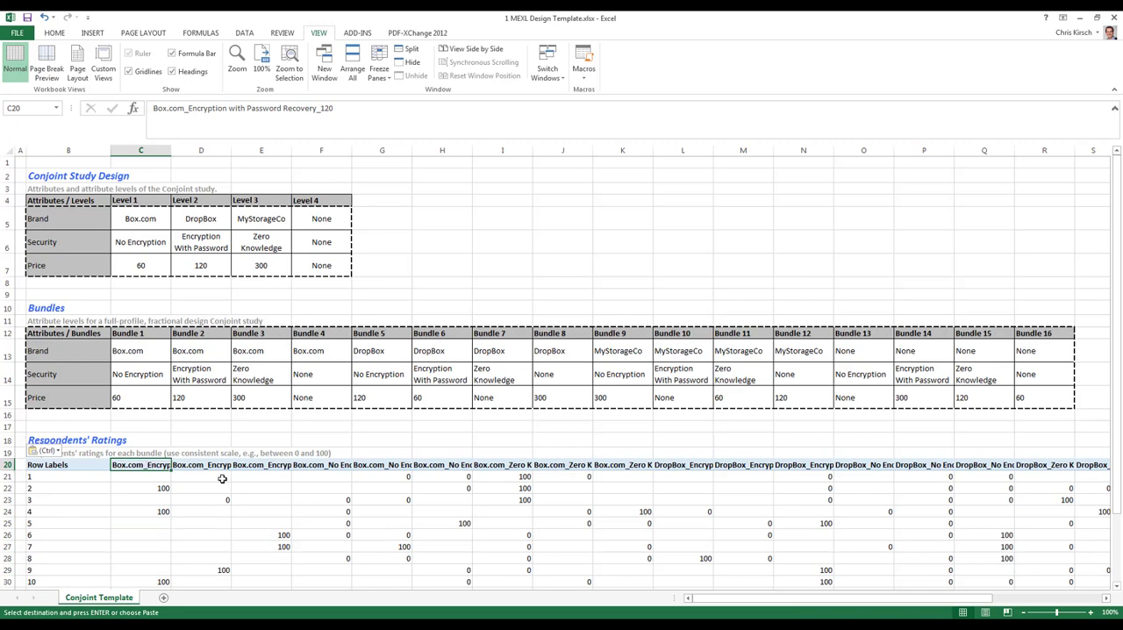
{"action": "key", "text": "ctrl+shift+Right"}
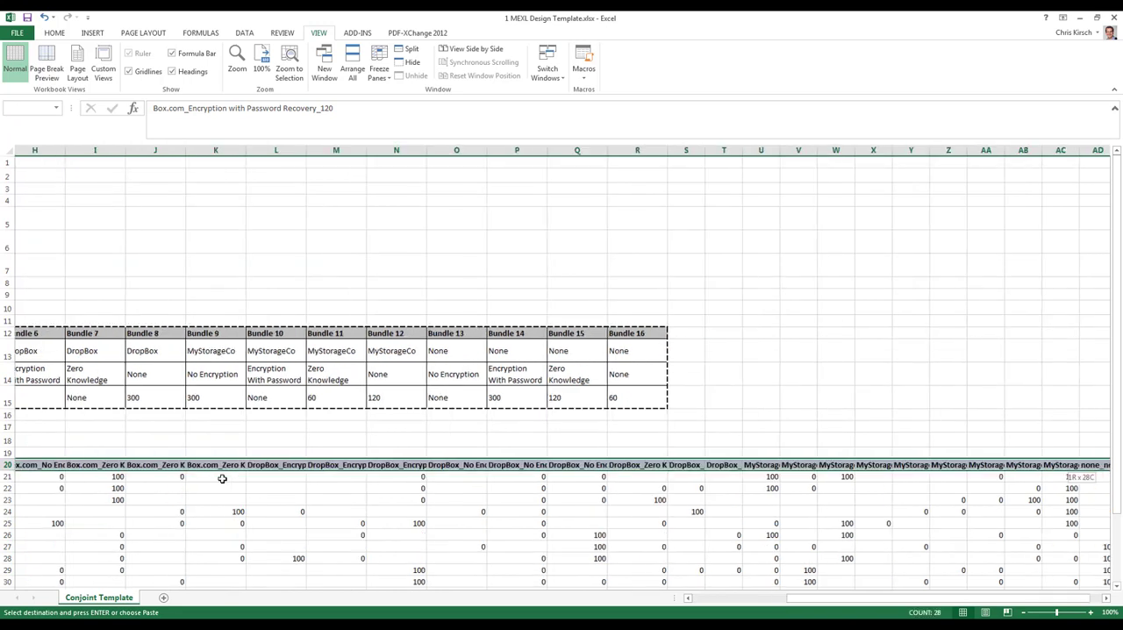
{"action": "key", "text": "ctrl+c"}
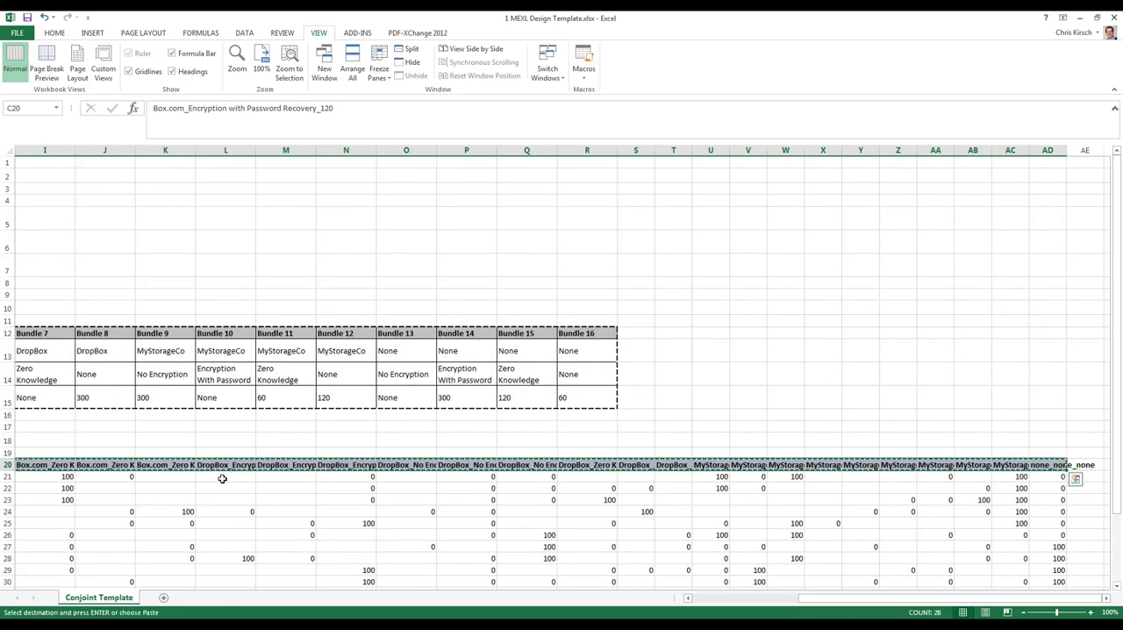
{"action": "key", "text": "Up"}
{"action": "key", "text": "Up"}
{"action": "key", "text": "Up"}
{"action": "key", "text": "Up"}
{"action": "key", "text": "Up"}
{"action": "key", "text": "Up"}
{"action": "key", "text": "Up"}
{"action": "key", "text": "Up"}
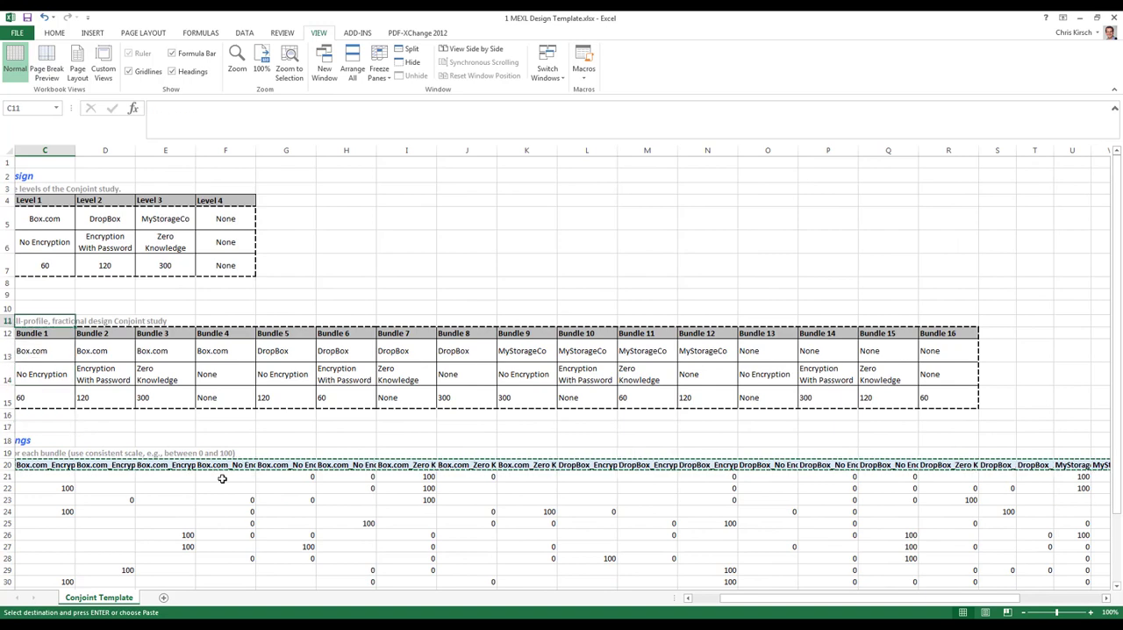
{"action": "key", "text": "ctrl+v"}
{"action": "key", "text": "Home"}
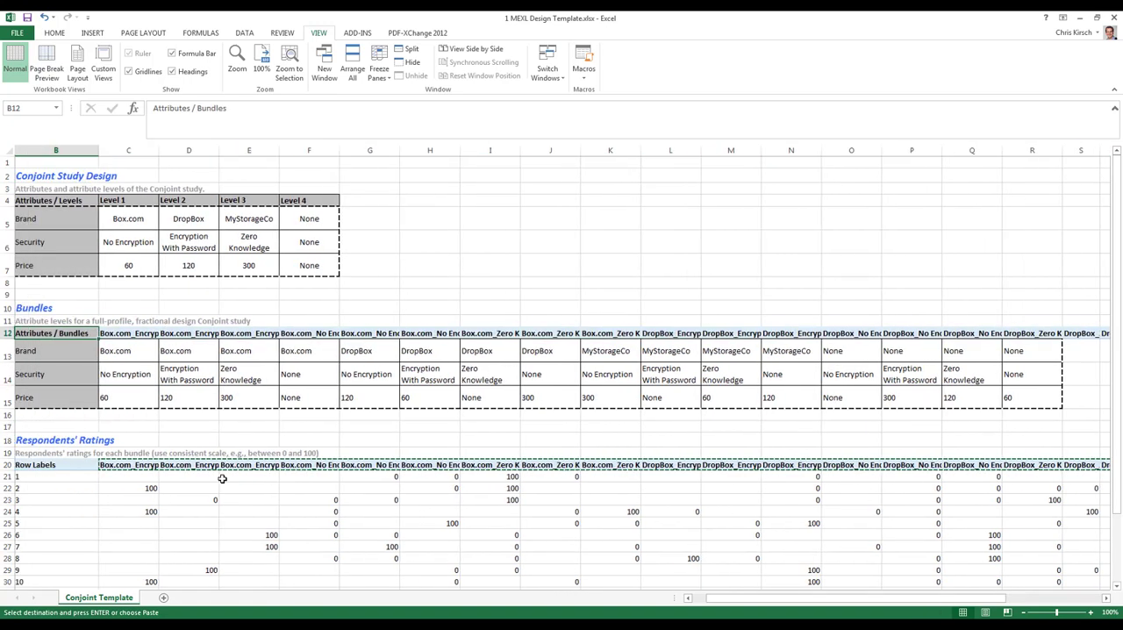
Set the Security level of the first bundle (C14) to Encryption With Password by copying the neighbouring bundle's level.
{"action": "key", "text": "Down"}
{"action": "key", "text": "Down"}
{"action": "key", "text": "Right"}
{"action": "key", "text": "Right"}
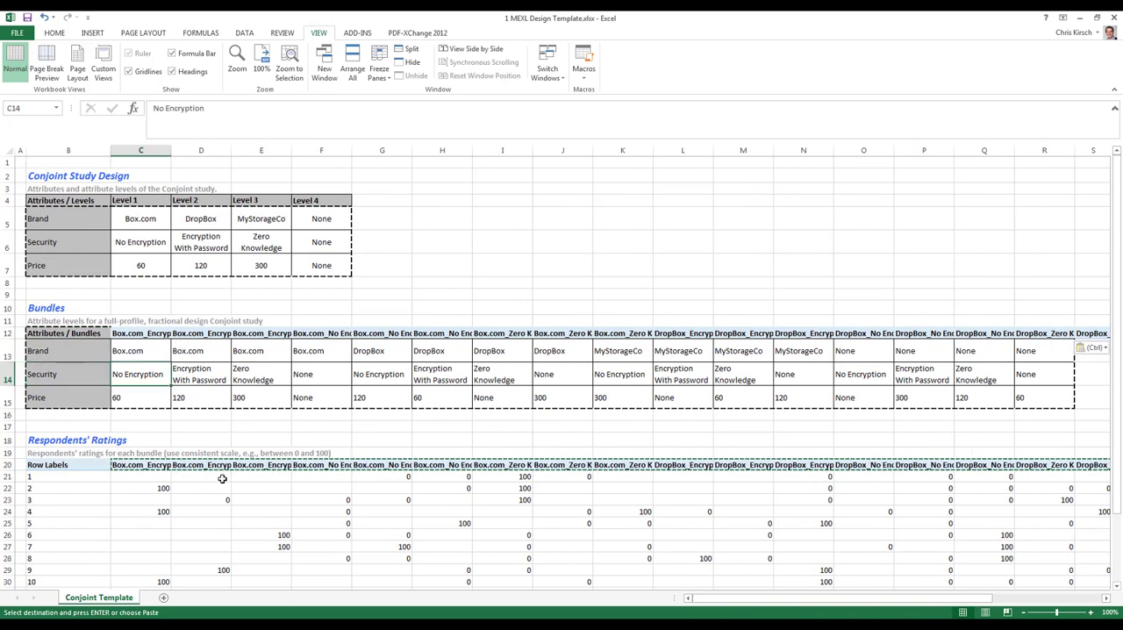
{"action": "key", "text": "Up"}
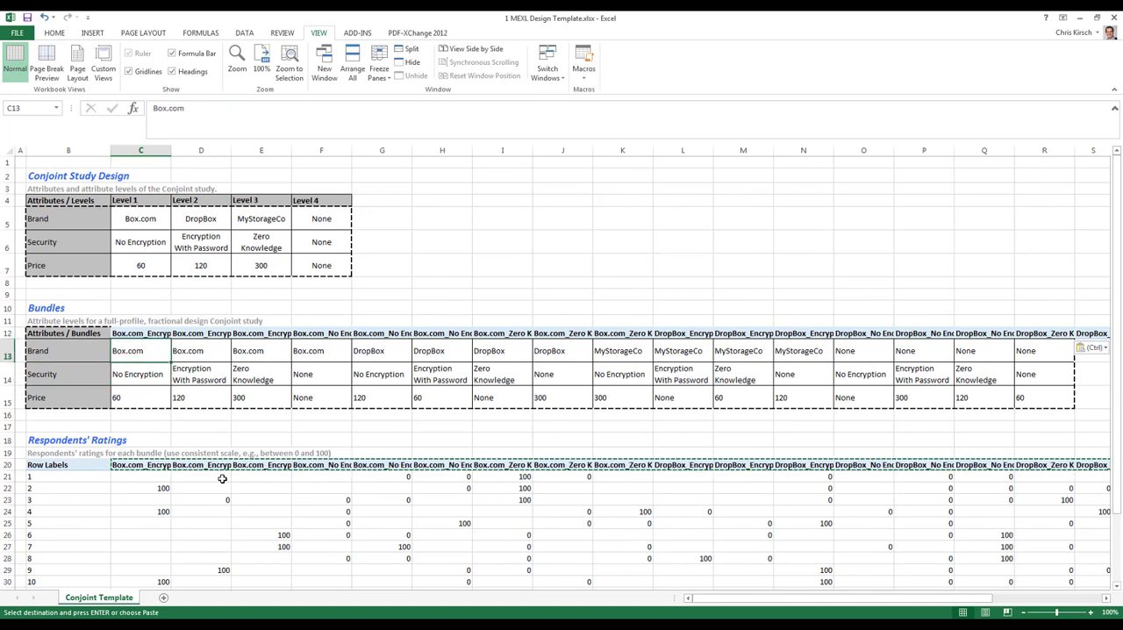
{"action": "key", "text": "Up"}
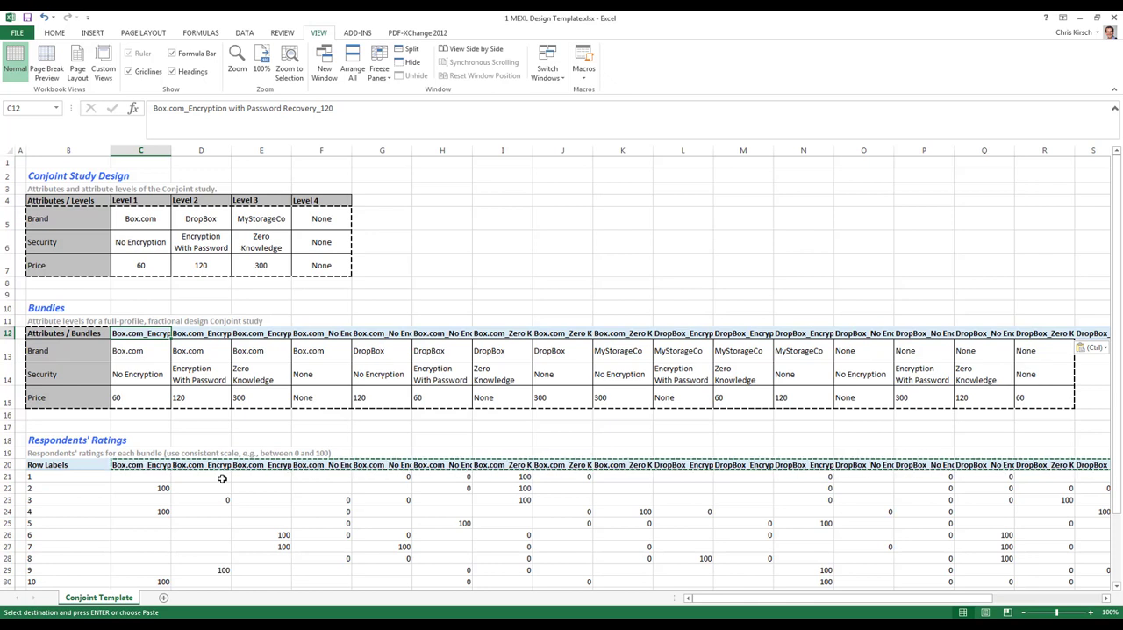
{"action": "key", "text": "Down"}
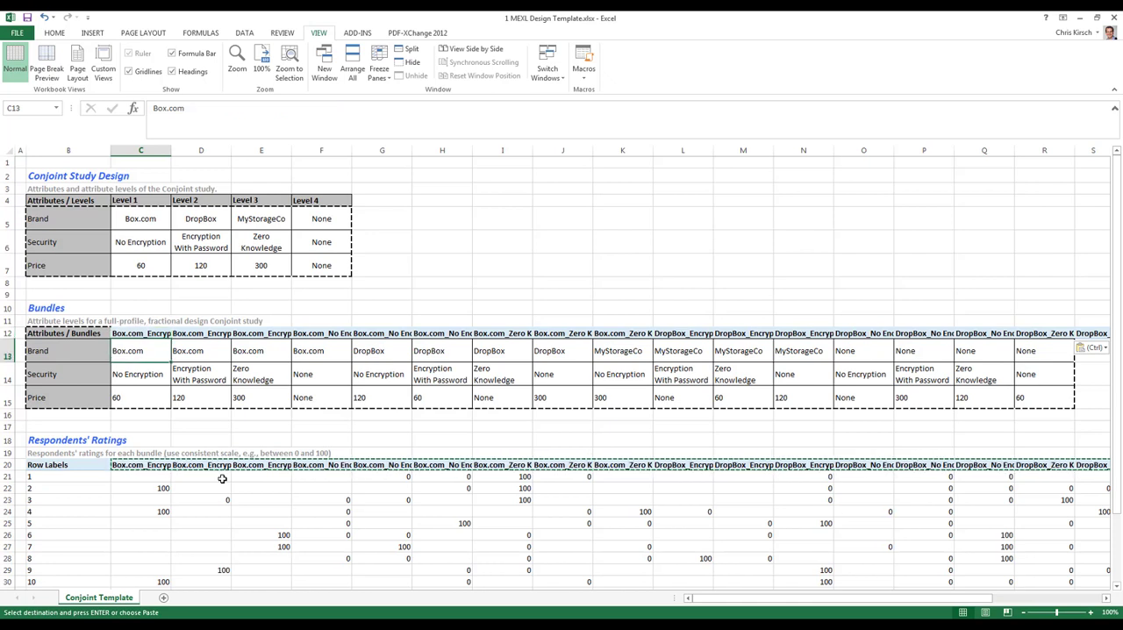
{"action": "key", "text": "Down"}
{"action": "key", "text": "Right"}
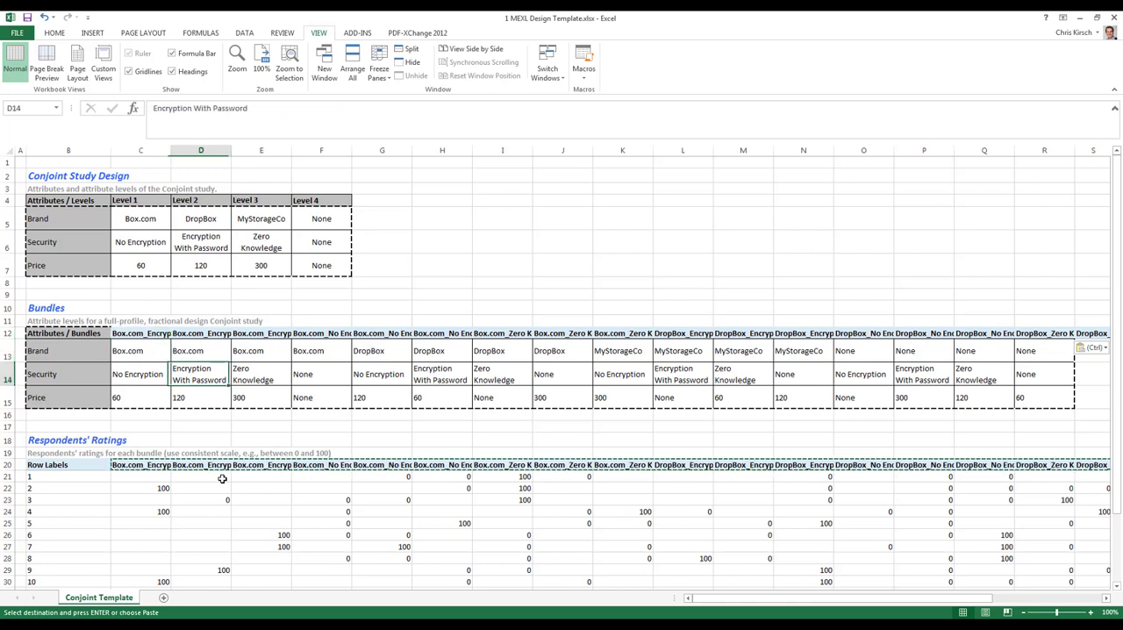
{"action": "key", "text": "ctrl+c"}
{"action": "key", "text": "Left"}
{"action": "key", "text": "ctrl+v"}
{"action": "key", "text": "Down"}
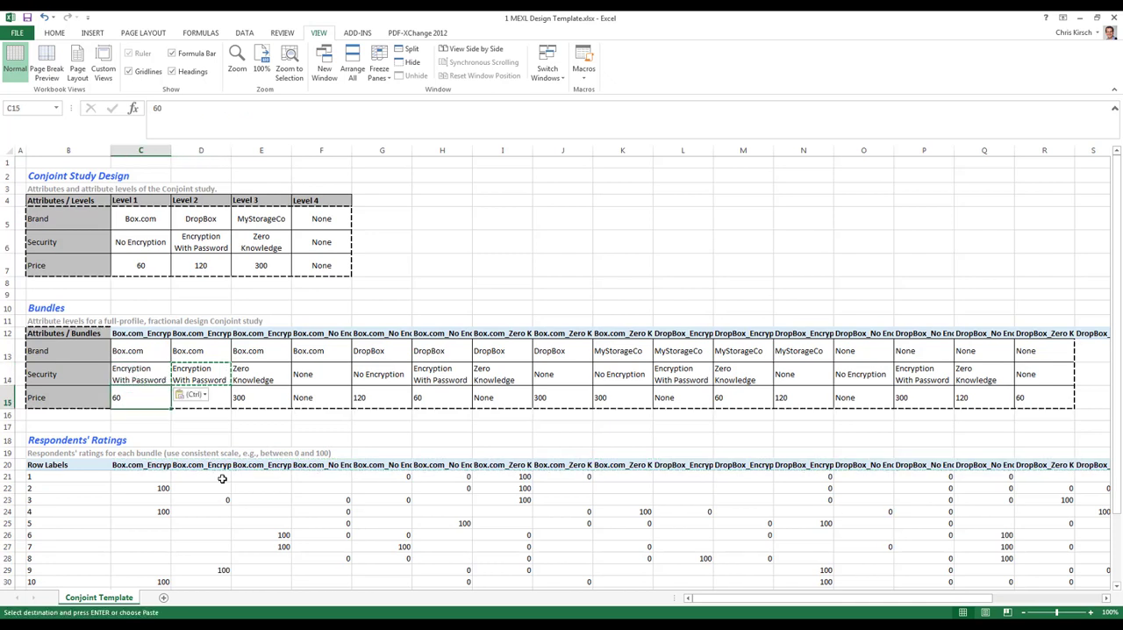
Set the first bundle's Price in C15 to 120 by copying the value from D15.
{"action": "key", "text": "Right"}
{"action": "key", "text": "ctrl+c"}
{"action": "key", "text": "Left"}
{"action": "key", "text": "ctrl+v"}
Set the second bundle's Price in D15 to 300 by copying the value from E15.
{"action": "key", "text": "Right"}
{"action": "key", "text": "Up"}
{"action": "key", "text": "Up"}
{"action": "key", "text": "Up"}
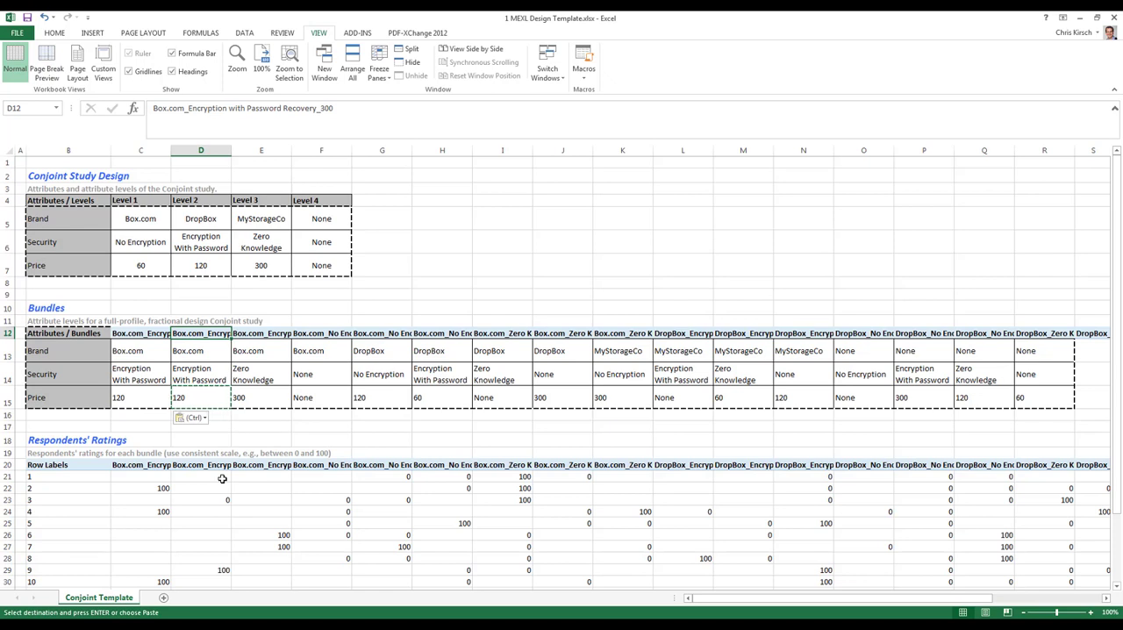
{"action": "key", "text": "Down"}
{"action": "key", "text": "Down"}
{"action": "key", "text": "Down"}
{"action": "key", "text": "Right"}
{"action": "key", "text": "ctrl+c"}
{"action": "key", "text": "Left"}
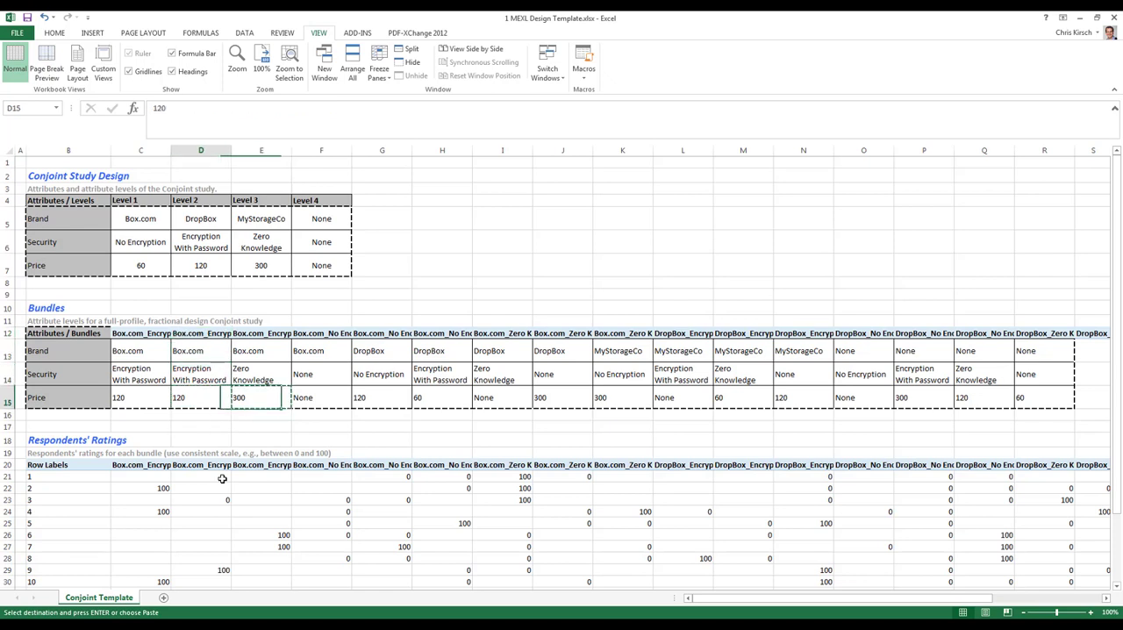
{"action": "key", "text": "ctrl+v"}
Set the third bundle's Price in E15 to 60 by copying an existing 60 from the Price row.
{"action": "key", "text": "Right"}
{"action": "key", "text": "Right"}
{"action": "key", "text": "Right"}
{"action": "key", "text": "Right"}
{"action": "key", "text": "ctrl+c"}
{"action": "key", "text": "Left"}
{"action": "key", "text": "Left"}
{"action": "key", "text": "Left"}
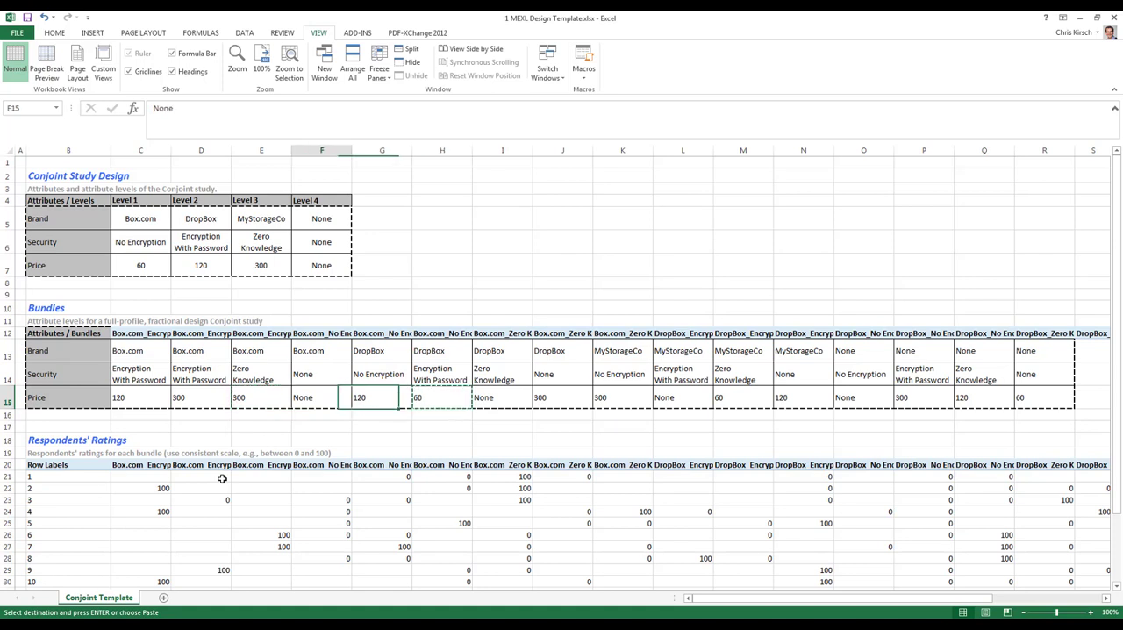
{"action": "key", "text": "ctrl+v"}
Set the third bundle's Security level in E14 to Encryption With Password by copying D14.
{"action": "key", "text": "Up"}
{"action": "key", "text": "Up"}
{"action": "key", "text": "Up"}
{"action": "key", "text": "Up"}
{"action": "key", "text": "Down"}
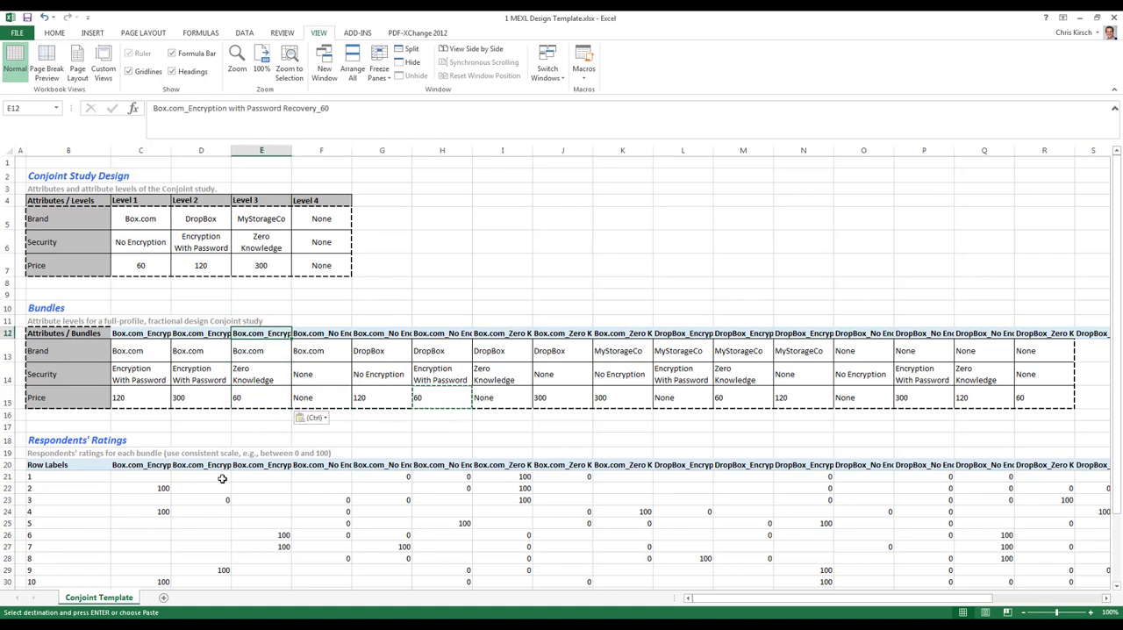
{"action": "key", "text": "Right"}
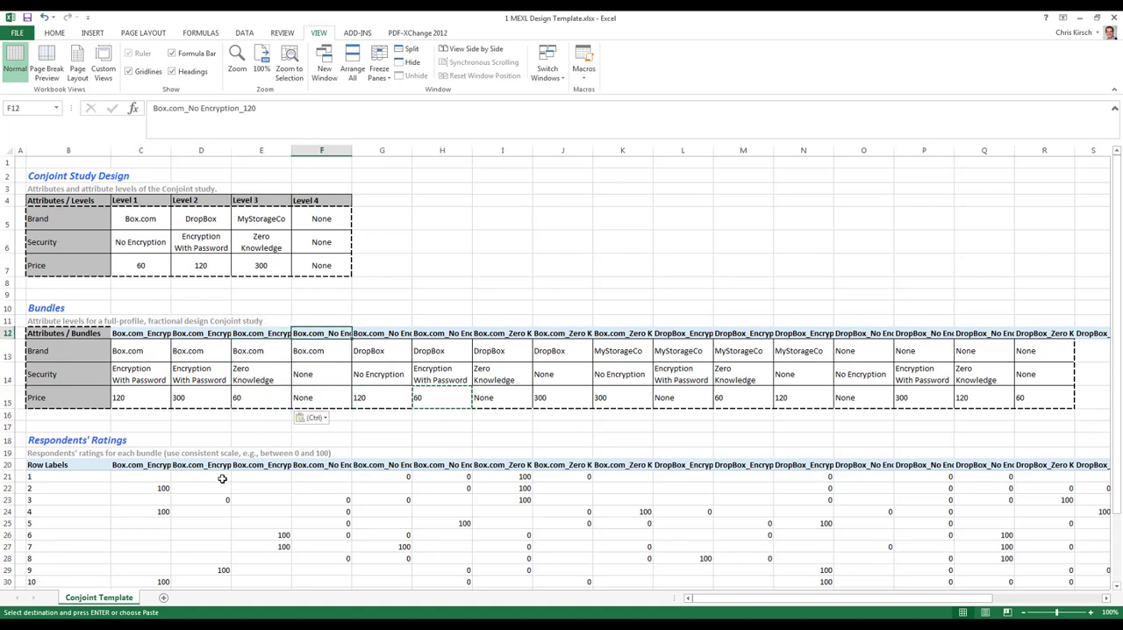
{"action": "key", "text": "Down"}
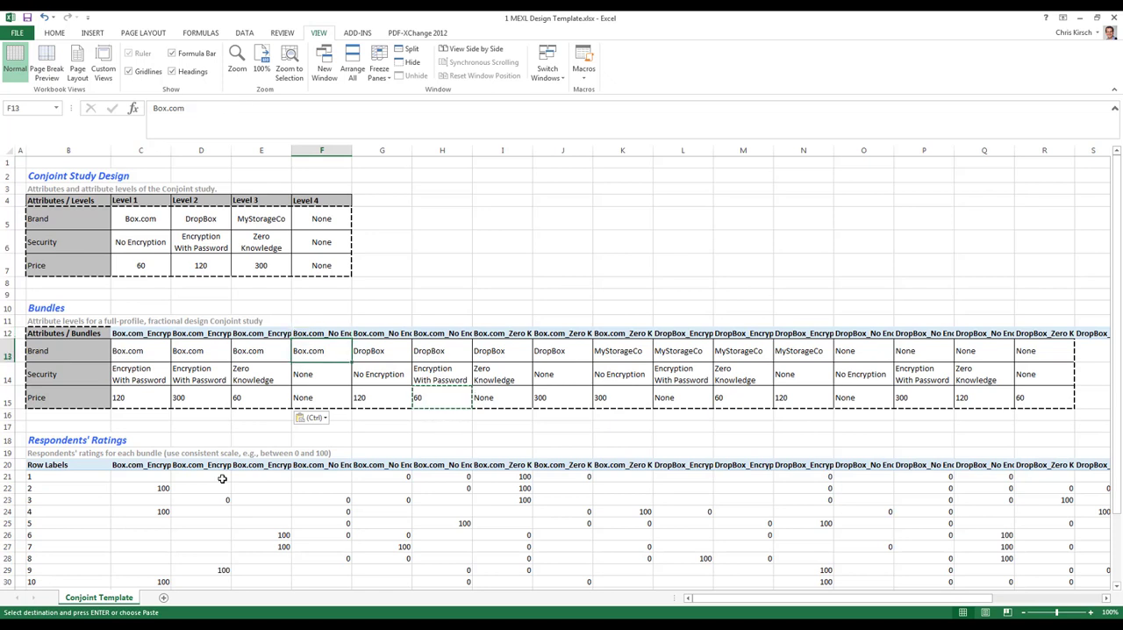
{"action": "key", "text": "Down"}
{"action": "key", "text": "Left"}
Copy No Encryption from G14 into the Security cells H14 and F14.
{"action": "key", "text": "Left"}
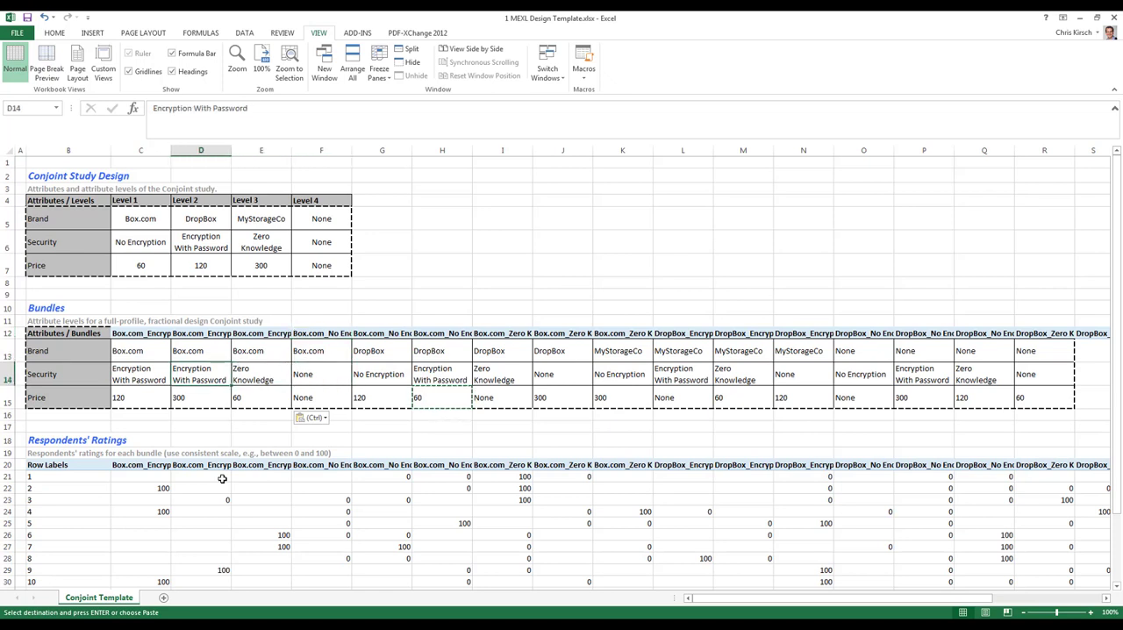
{"action": "key", "text": "ctrl+c"}
{"action": "key", "text": "Right"}
{"action": "key", "text": "ctrl+v"}
{"action": "key", "text": "Right"}
{"action": "key", "text": "Right"}
{"action": "key", "text": "ctrl+c"}
{"action": "key", "text": "Left"}
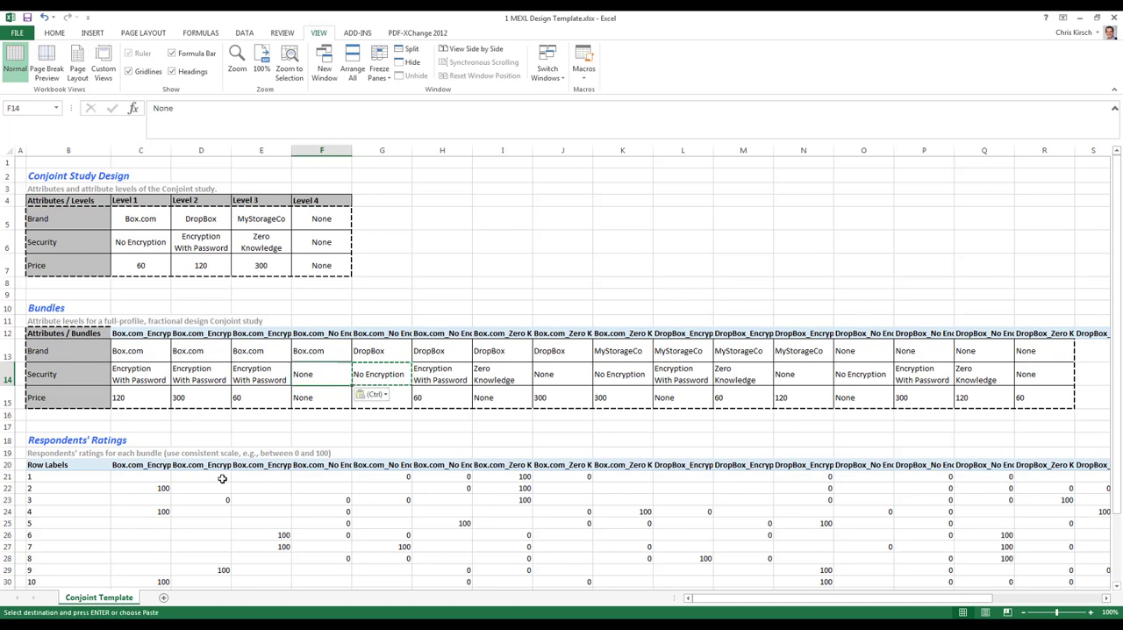
{"action": "key", "text": "Right"}
{"action": "key", "text": "Right"}
{"action": "key", "text": "ctrl+v"}
{"action": "key", "text": "Left"}
{"action": "key", "text": "Left"}
{"action": "key", "text": "ctrl+v"}
Fill the Brand cells F13:K13 with Box.com by copying F13 across.
{"action": "key", "text": "Up"}
{"action": "key", "text": "ctrl+c"}
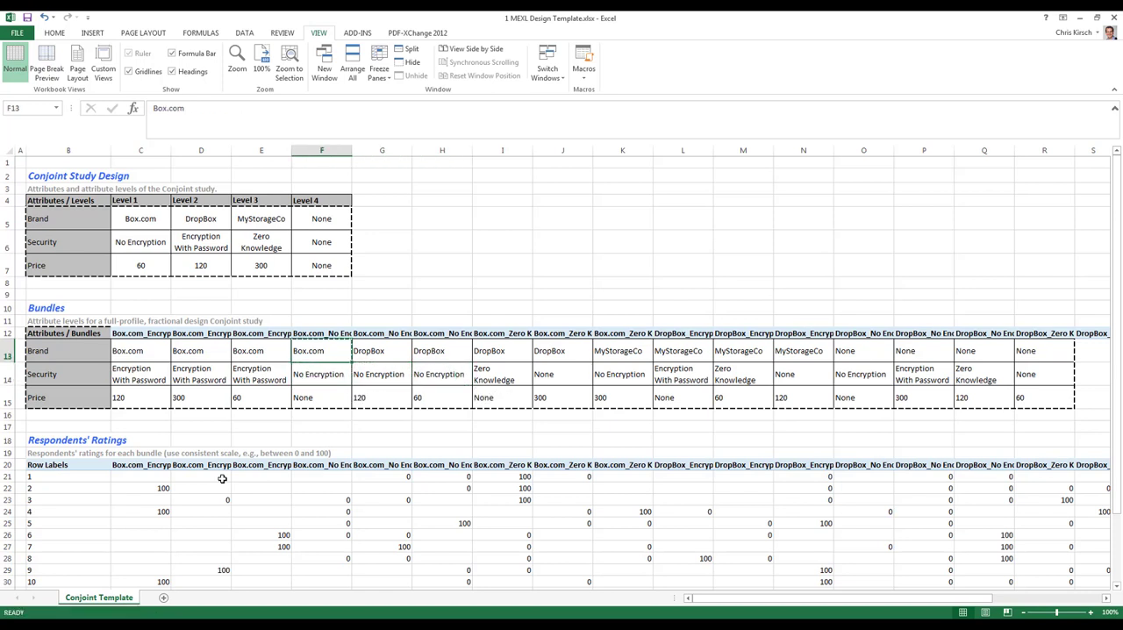
{"action": "key", "text": "shift+Right"}
{"action": "key", "text": "shift+Right"}
{"action": "key", "text": "shift+Right"}
{"action": "key", "text": "shift+Right"}
{"action": "key", "text": "shift+Right"}
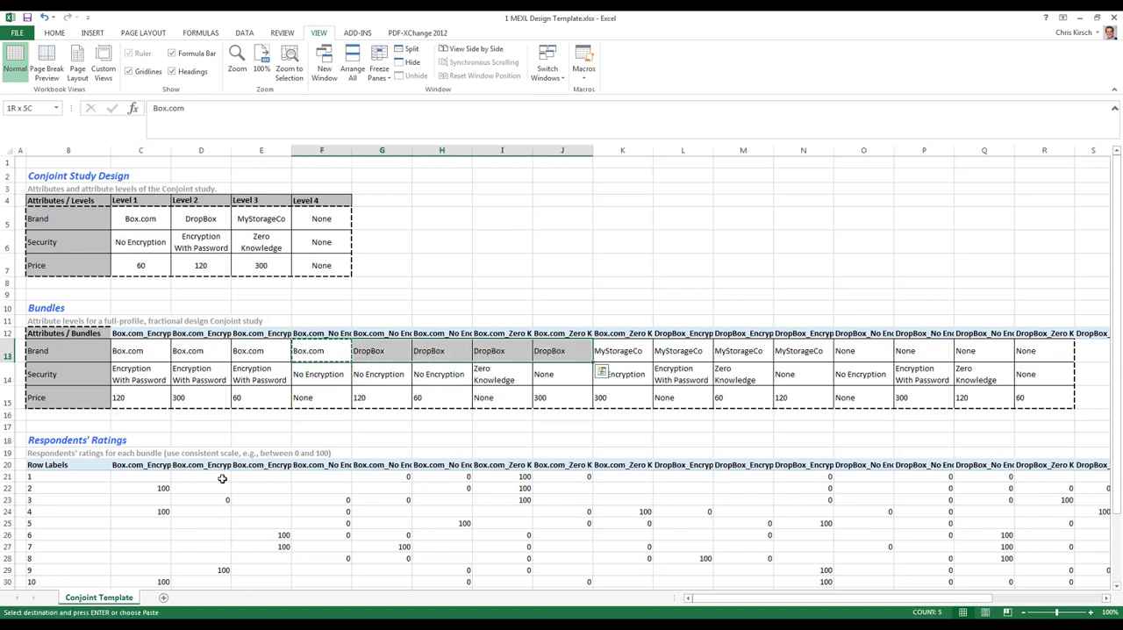
{"action": "key", "text": "ctrl+v"}
Copy the Price sequence 120, 300, 60 from C15:E15 into F15:H15 and I15:K15.
{"action": "key", "text": "Down"}
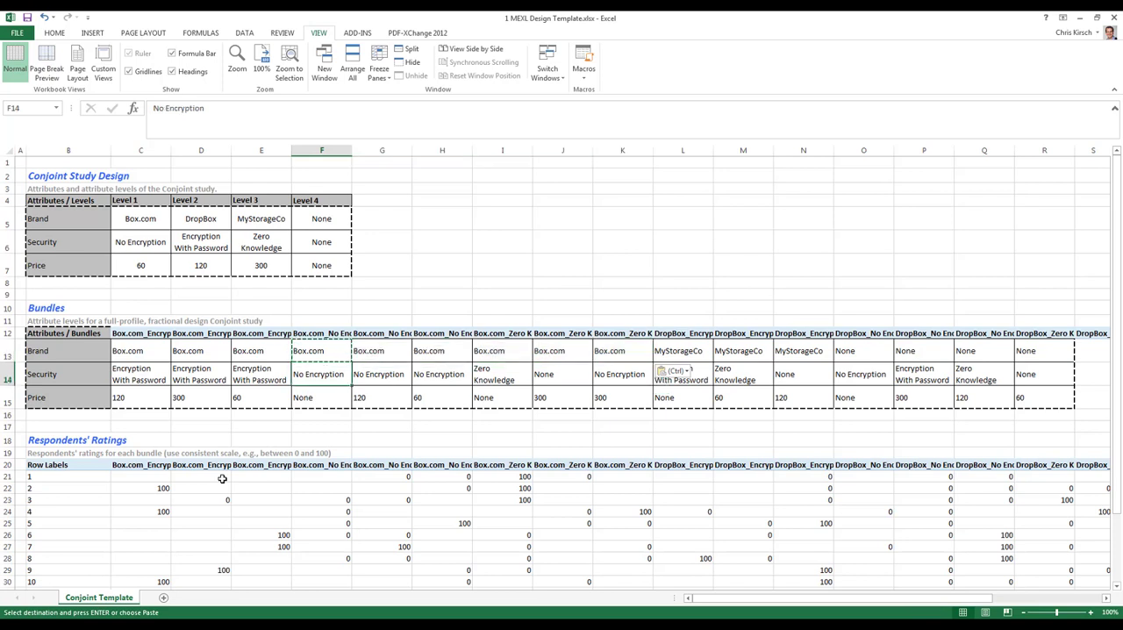
{"action": "key", "text": "Right"}
{"action": "key", "text": "Right"}
{"action": "key", "text": "Right"}
{"action": "key", "text": "Left"}
{"action": "key", "text": "Left"}
{"action": "key", "text": "Left"}
{"action": "key", "text": "Left"}
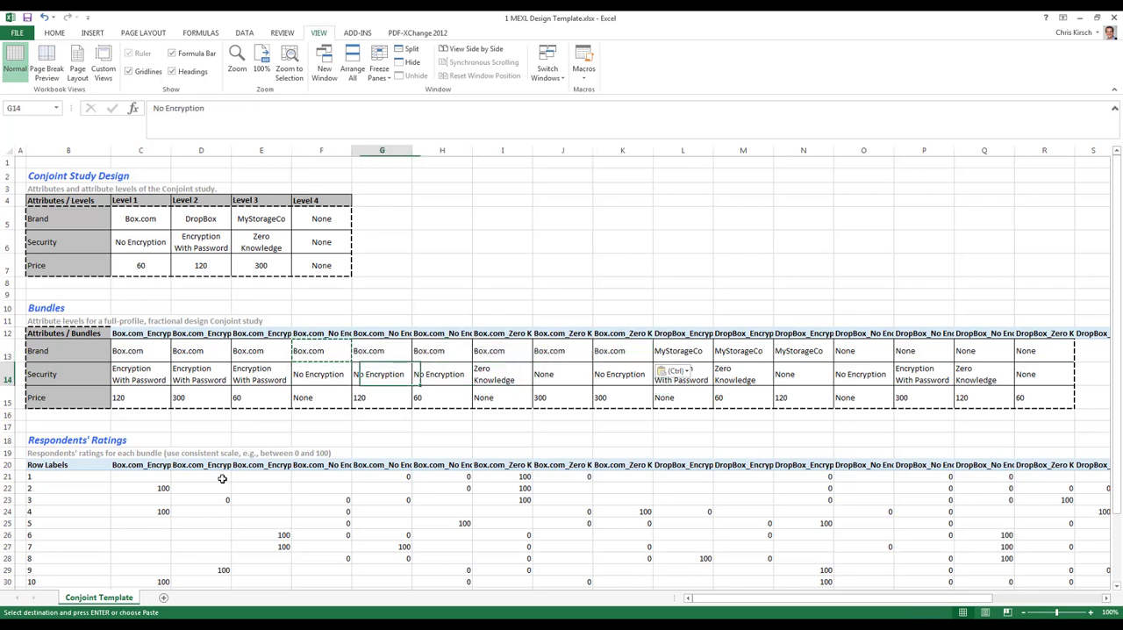
{"action": "key", "text": "Right"}
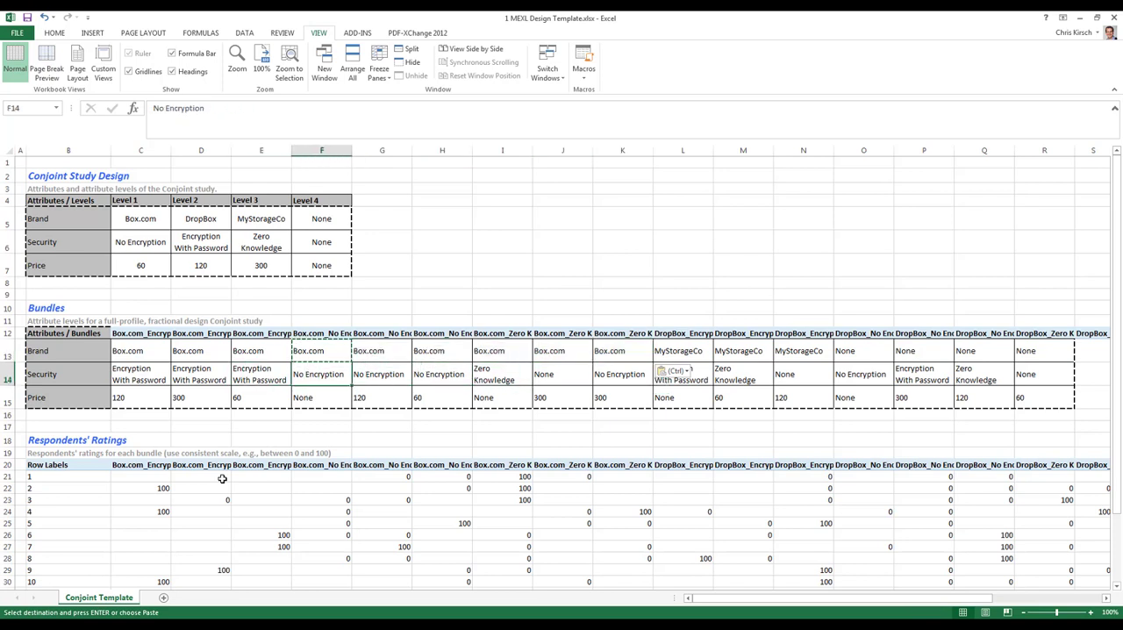
{"action": "key", "text": "Down"}
{"action": "key", "text": "Left"}
{"action": "key", "text": "shift+Left"}
{"action": "key", "text": "shift+Left"}
{"action": "key", "text": "ctrl+c"}
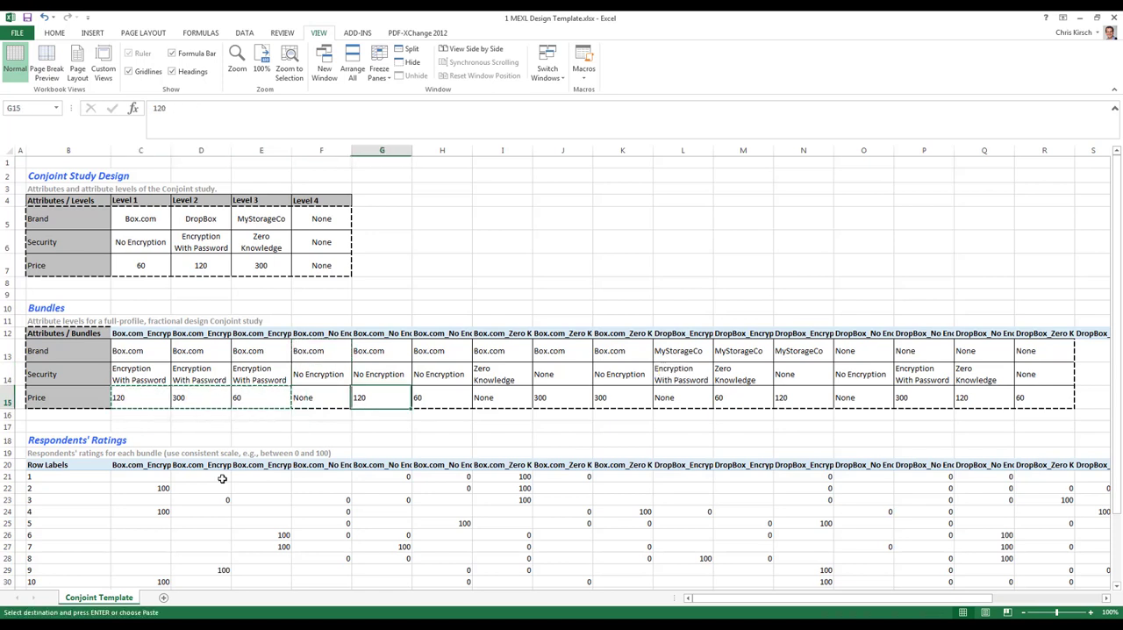
{"action": "key", "text": "Right"}
{"action": "key", "text": "ctrl+v"}
{"action": "key", "text": "Right"}
{"action": "key", "text": "ctrl+v"}
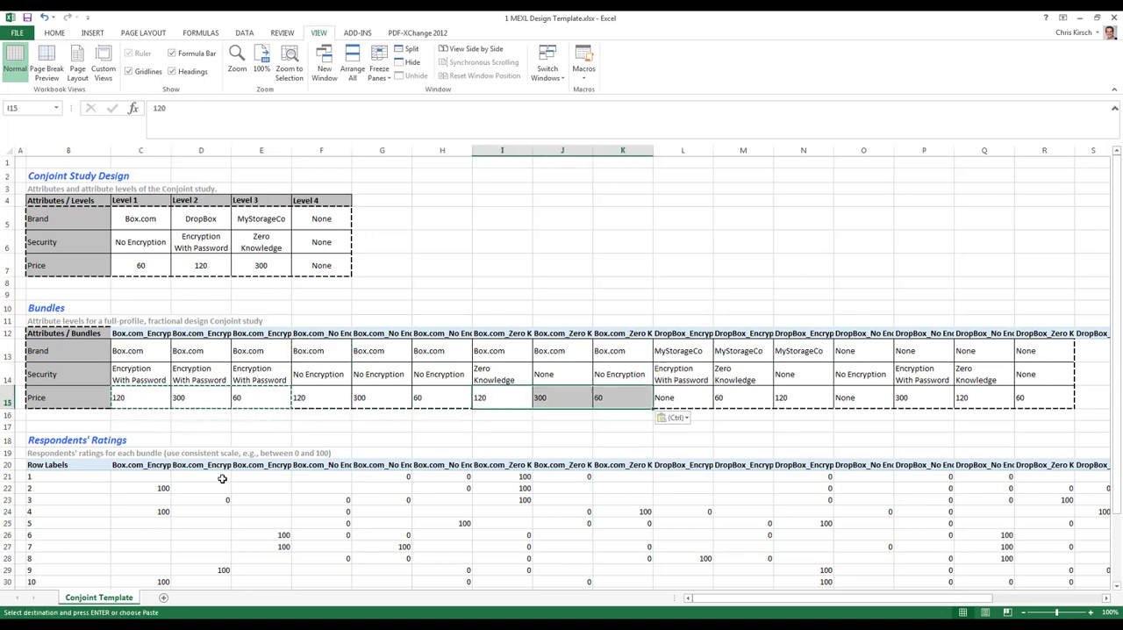
Copy the Zero Knowledge Security level from I14 into J14:K14.
{"action": "key", "text": "Up"}
{"action": "key", "text": "ctrl+c"}
{"action": "key", "text": "Right"}
{"action": "key", "text": "shift+Right"}
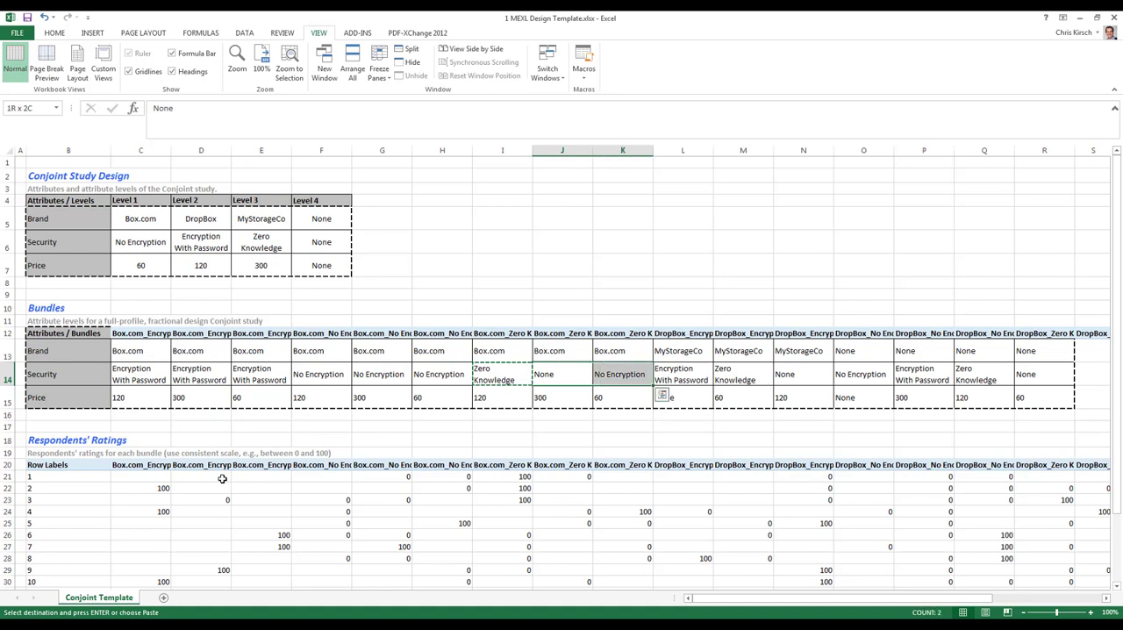
{"action": "key", "text": "ctrl+v"}
Enter DropBox as the Brand of the first DropBox bundle in L13, removing the autocompleted text.
{"action": "key", "text": "Up"}
{"action": "key", "text": "Up"}
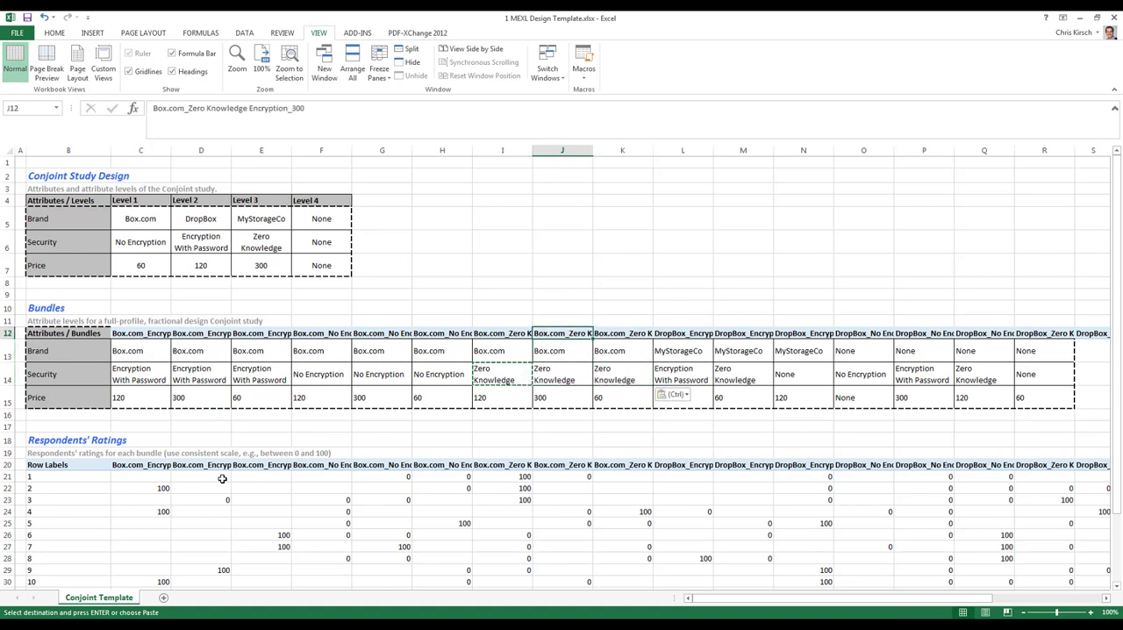
{"action": "key", "text": "Right"}
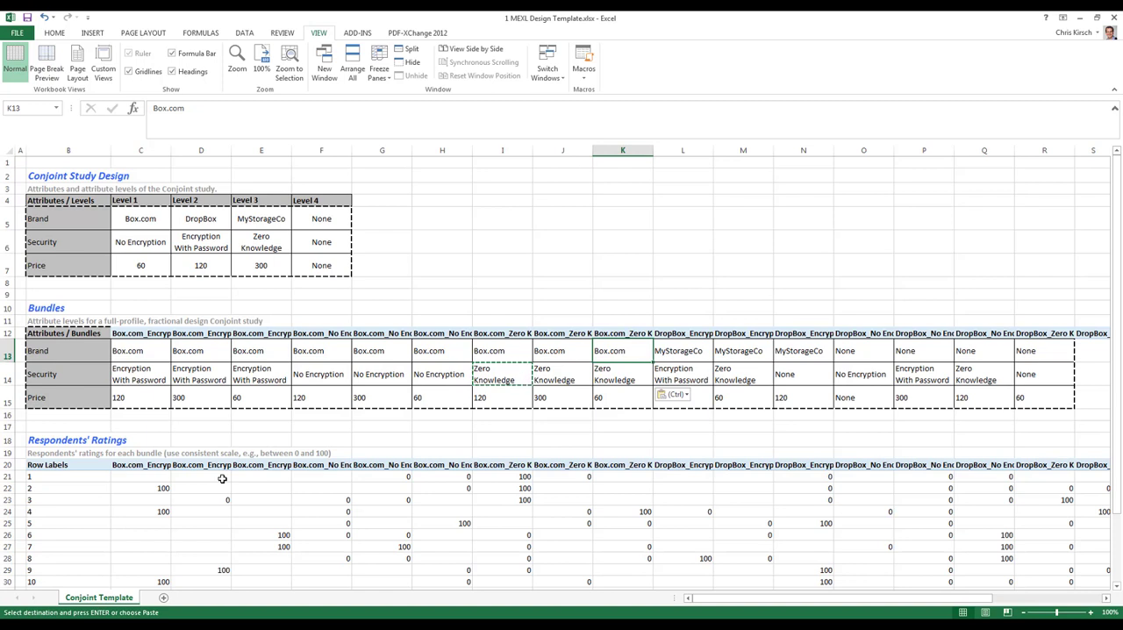
{"action": "key", "text": "Right"}
{"action": "key", "text": "Down"}
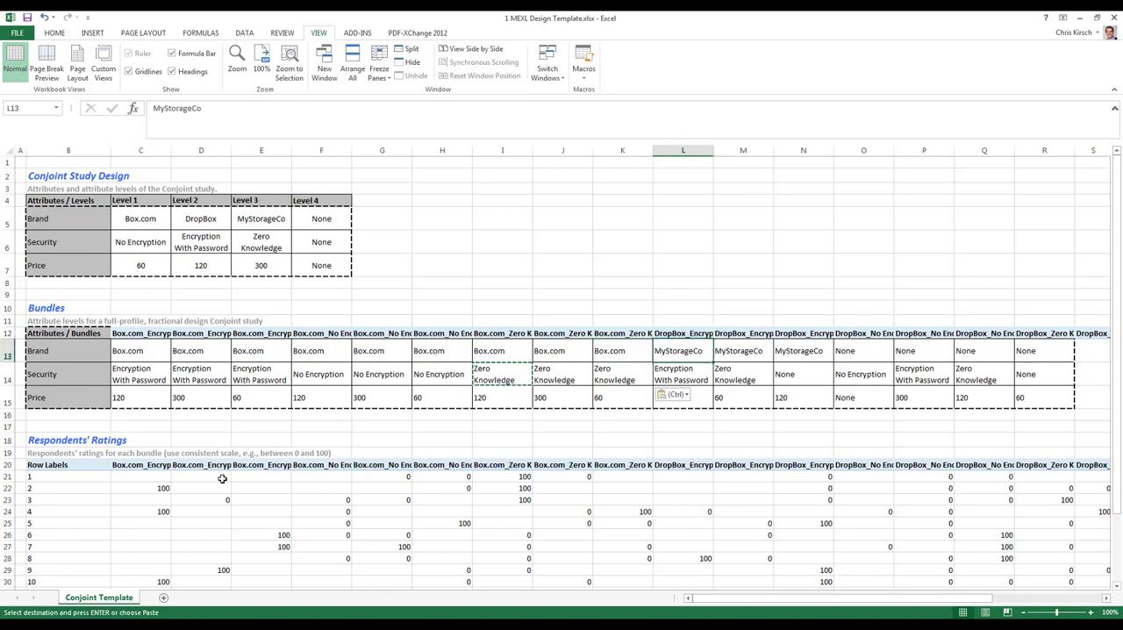
{"action": "type", "text": "D"}
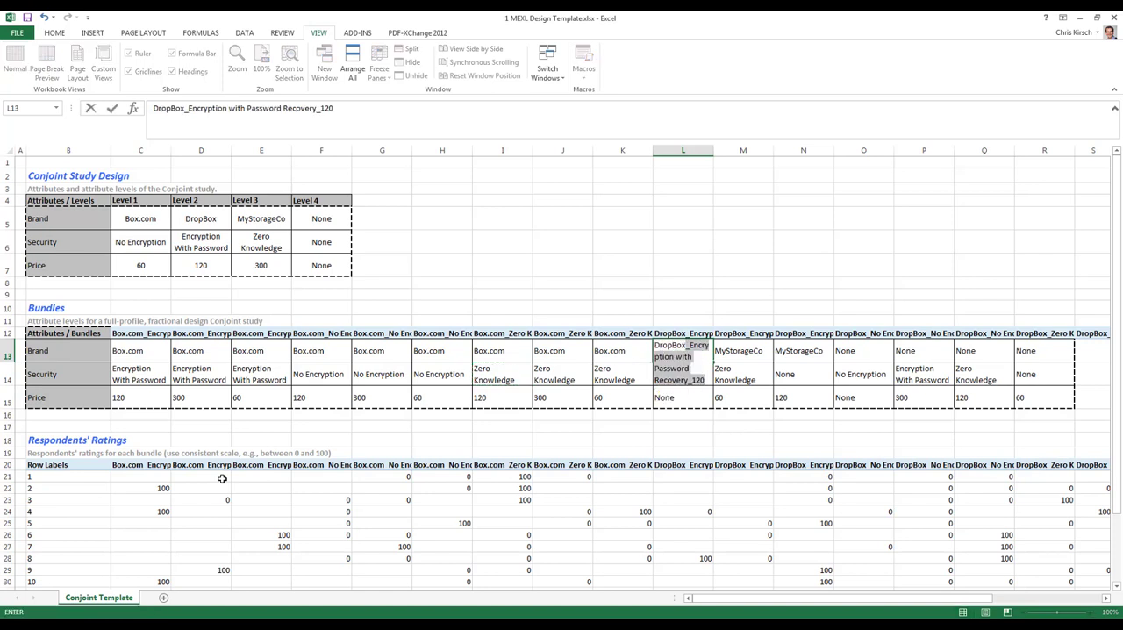
{"action": "type", "text": "ropBox"}
{"action": "key", "text": "Delete"}
{"action": "key", "text": "Tab"}
{"action": "key", "text": "Left"}
Copy DropBox from L13 across the Brand cells of the remaining DropBox bundles through T13.
{"action": "key", "text": "ctrl+c"}
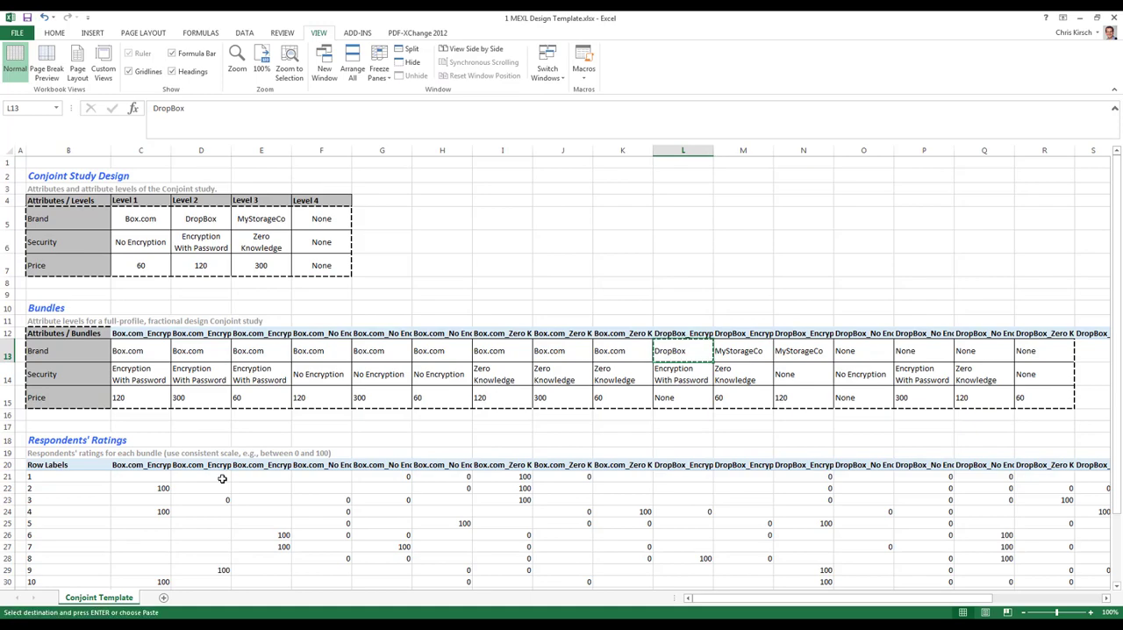
{"action": "key", "text": "shift+Right"}
{"action": "key", "text": "shift+Right"}
{"action": "key", "text": "shift+Right"}
{"action": "key", "text": "shift+Right"}
{"action": "key", "text": "shift+Right"}
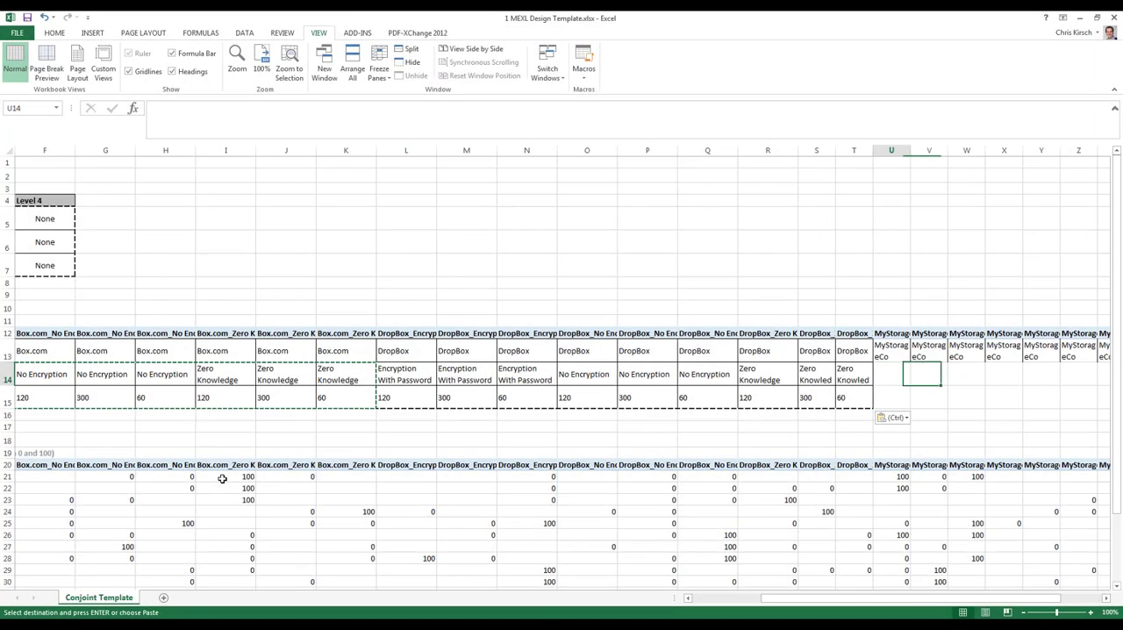
{"action": "key", "text": "ctrl+v"}
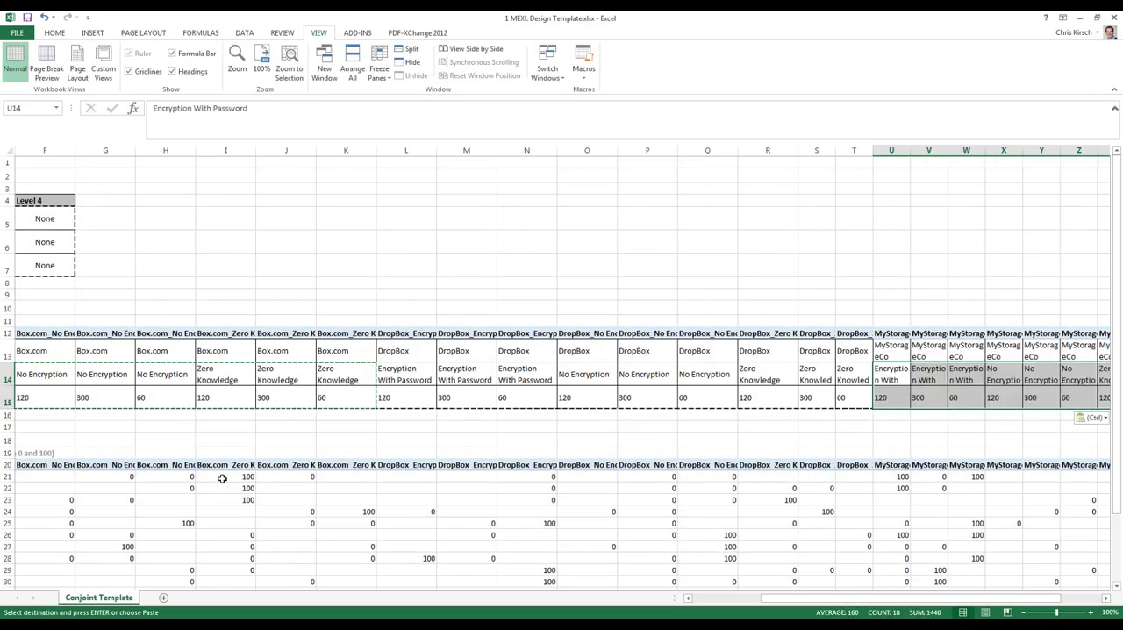
Enter None as the Security and Price levels of the none_none_none bundle in AD14 and AD15.
{"action": "key", "text": "Right"}
{"action": "key", "text": "Right"}
{"action": "key", "text": "Right"}
{"action": "key", "text": "Right"}
{"action": "key", "text": "Right"}
{"action": "key", "text": "Right"}
{"action": "key", "text": "Right"}
{"action": "key", "text": "Right"}
{"action": "key", "text": "Right"}
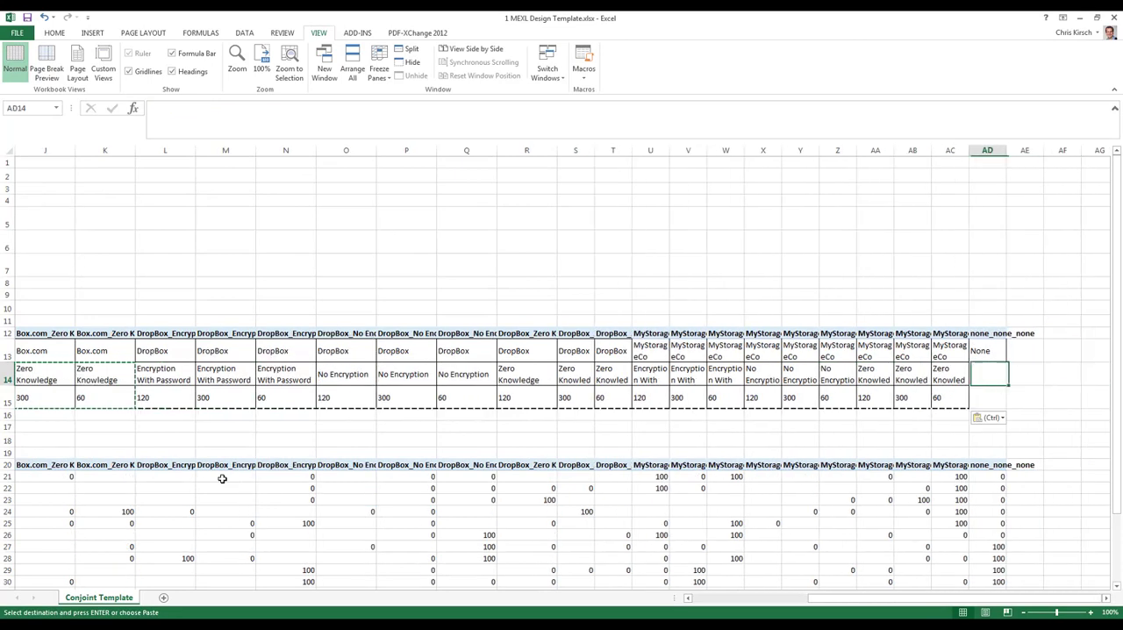
{"action": "type", "text": "No"}
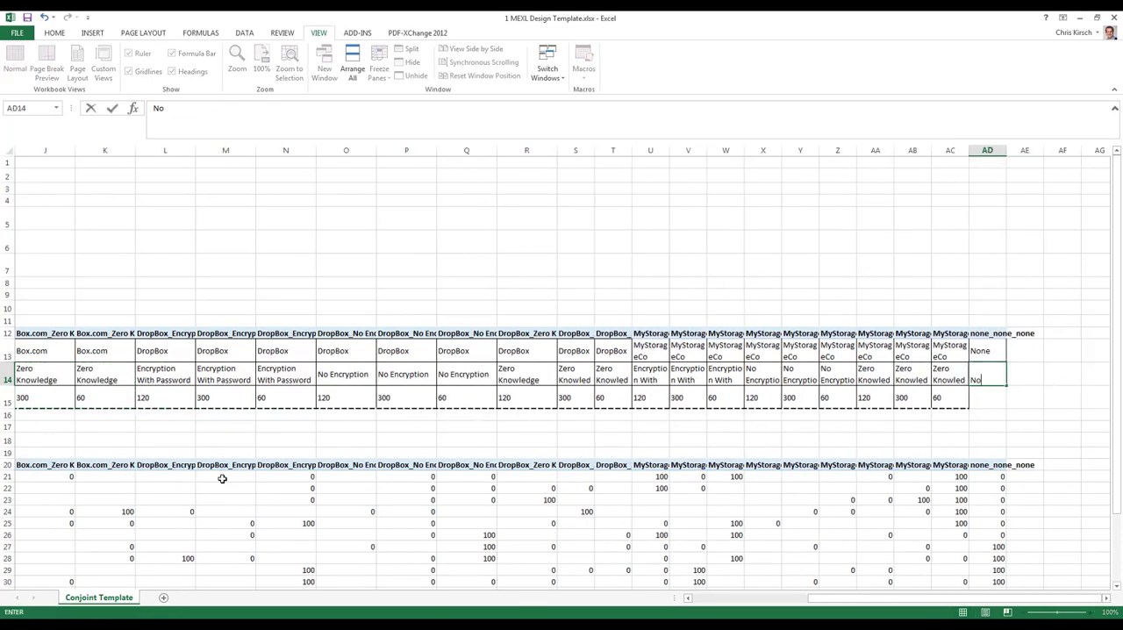
{"action": "key", "text": "Return"}
{"action": "type", "text": "Non"}
{"action": "key", "text": "Return"}
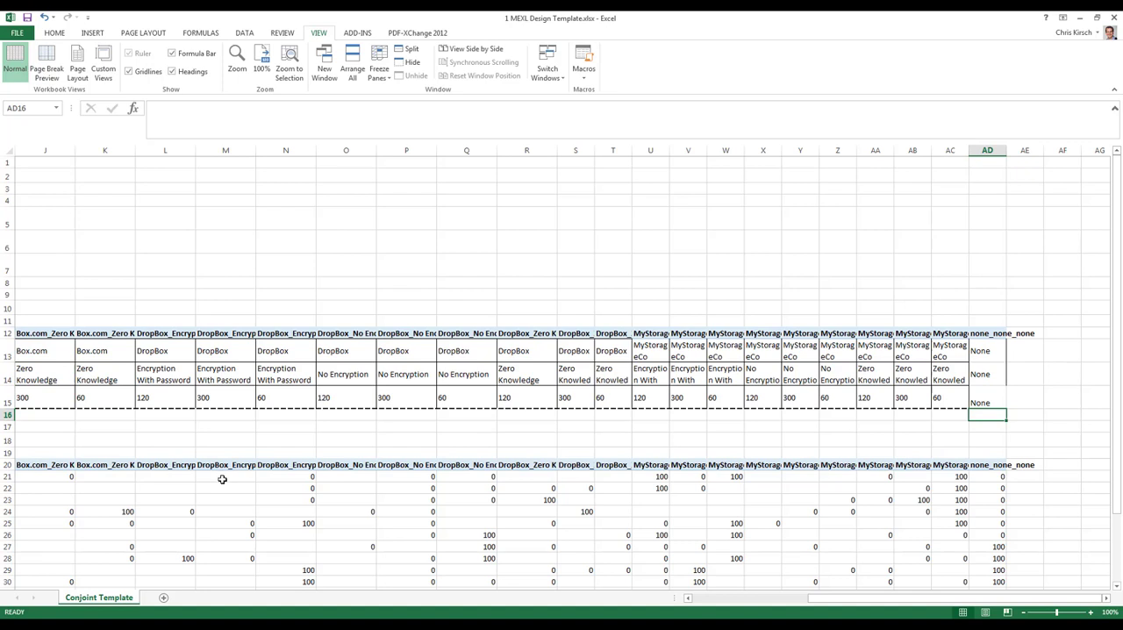
{"action": "left_click", "coordinate": [226, 307]}
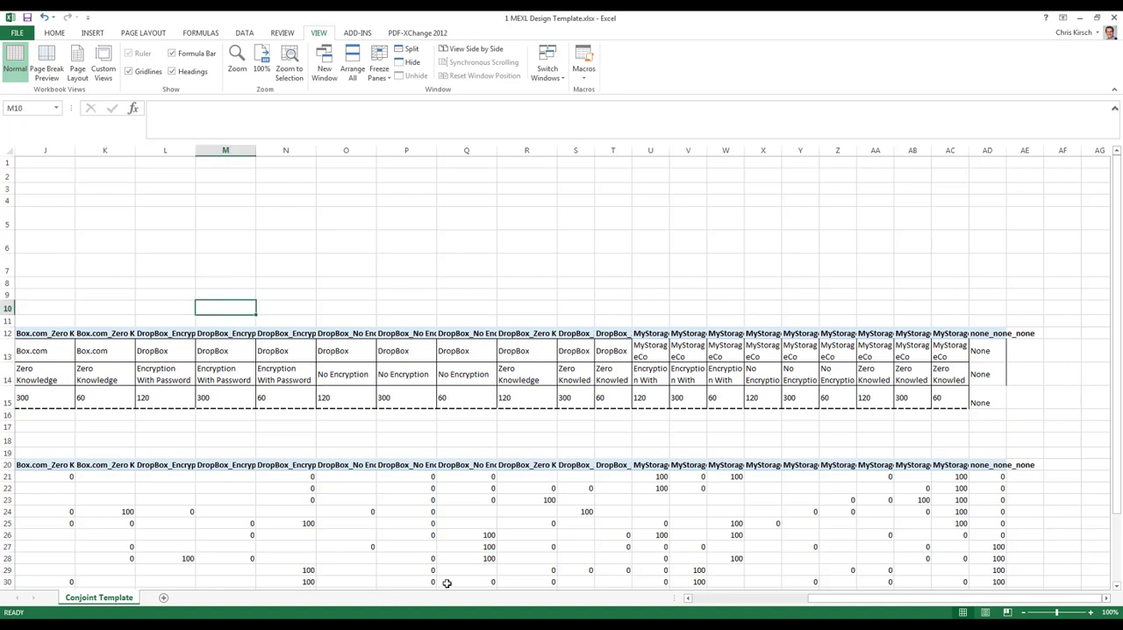
Start Conjoint's Estimate Preference Part Worths using Ratings data with respondents' ids in the first column and study design range B5:F7.
{"action": "left_click_drag", "start_coordinate": [794, 608], "coordinate": [684, 597]}
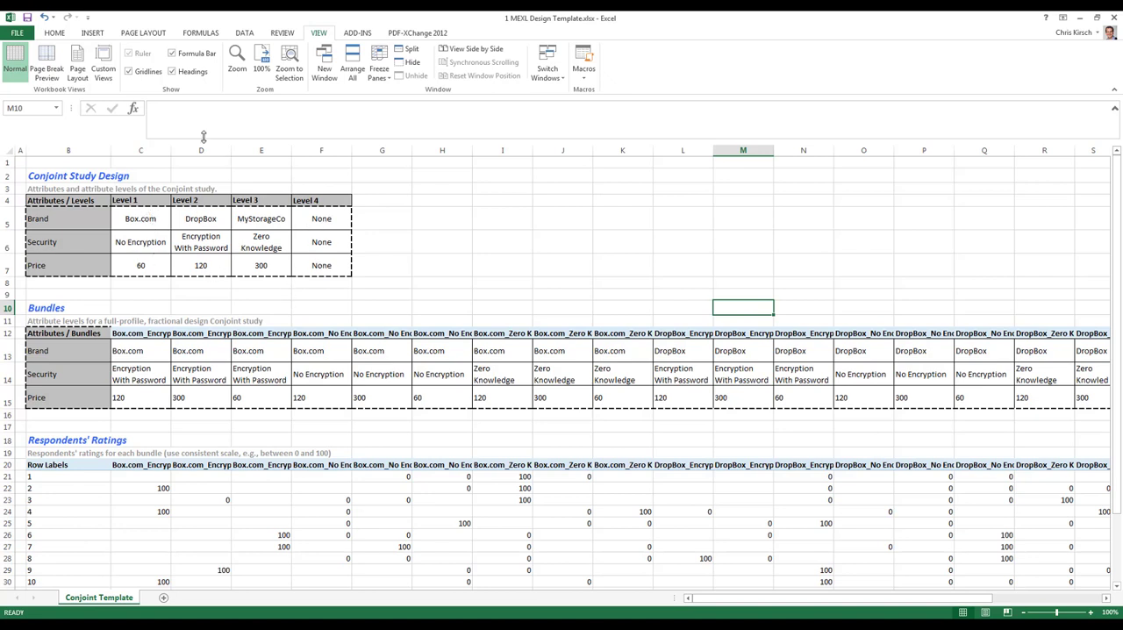
{"action": "left_click", "coordinate": [356, 36]}
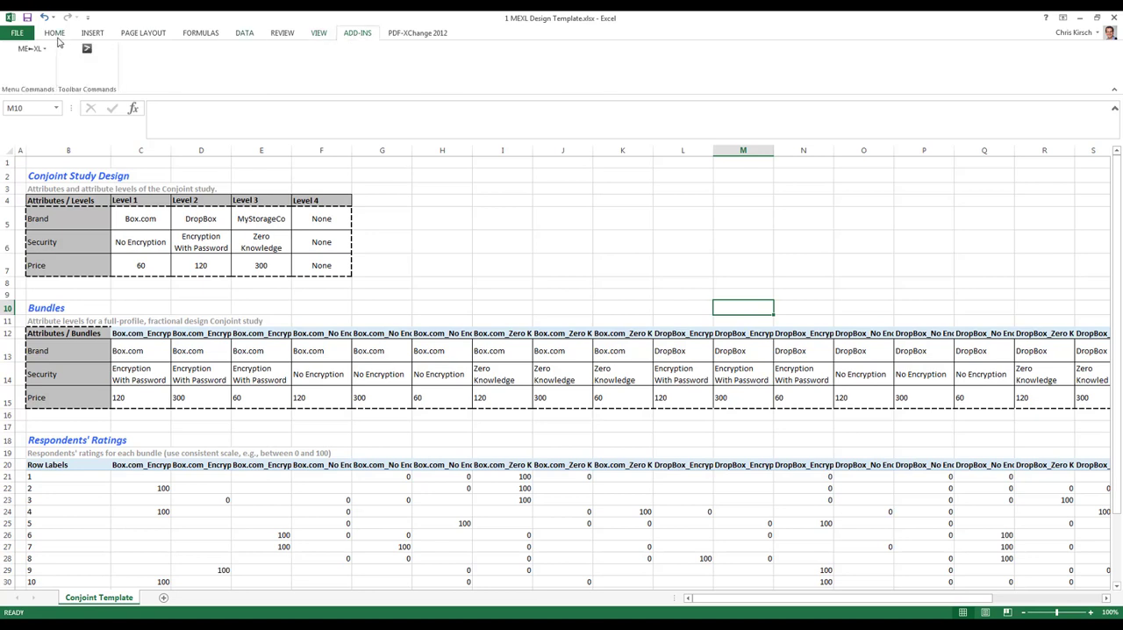
{"action": "left_click", "coordinate": [31, 49]}
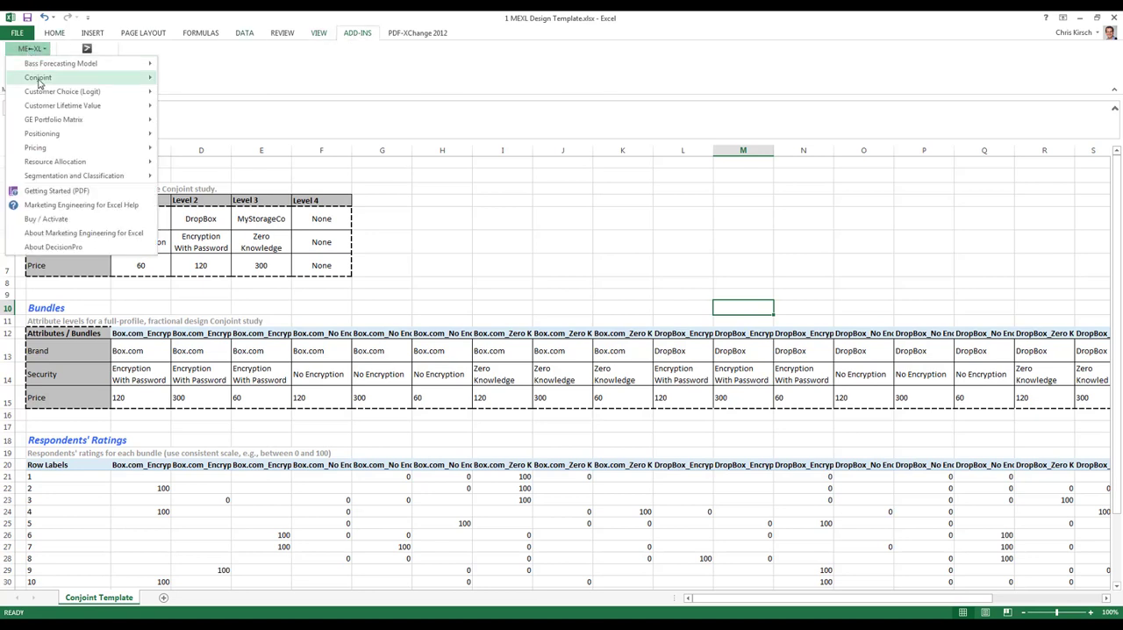
{"action": "mouse_move", "coordinate": [38, 82]}
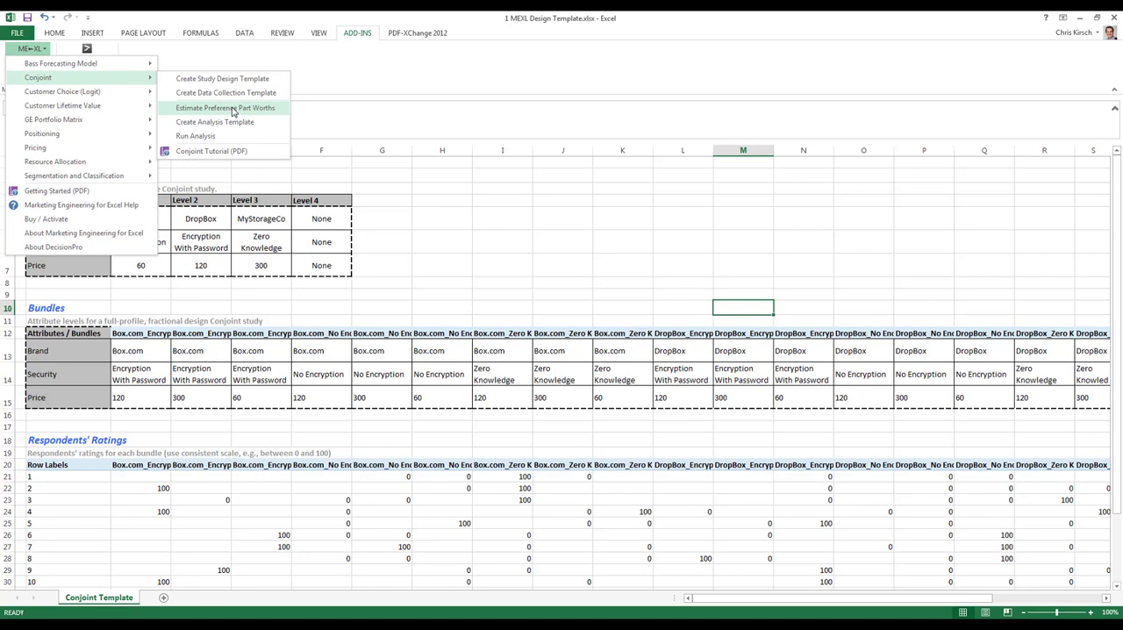
{"action": "left_click", "coordinate": [233, 108]}
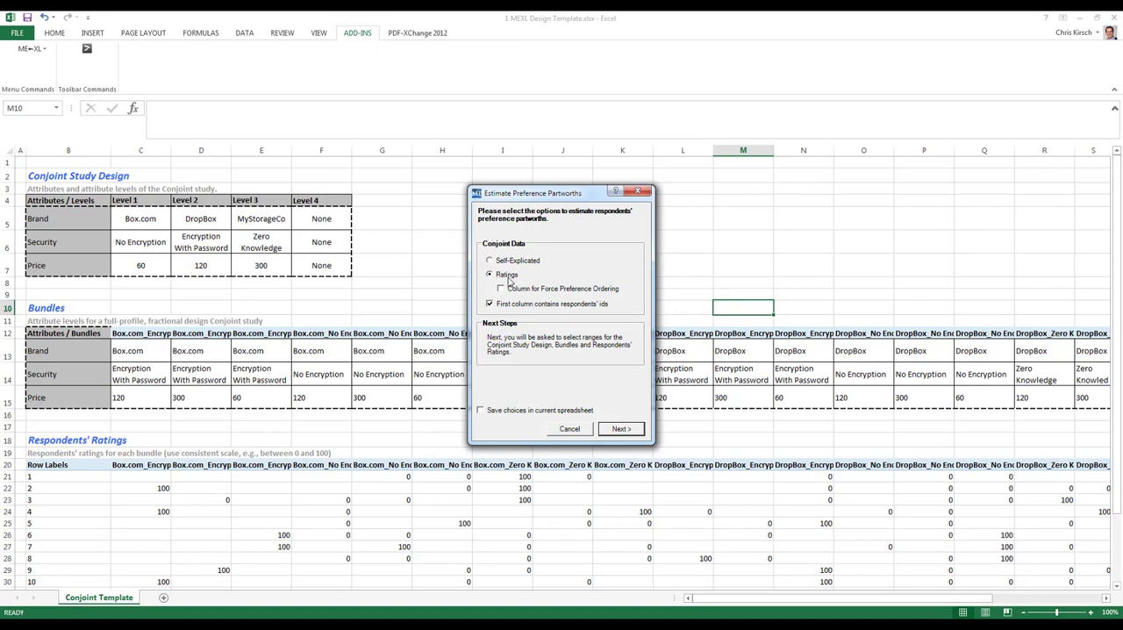
{"action": "left_click", "coordinate": [622, 430]}
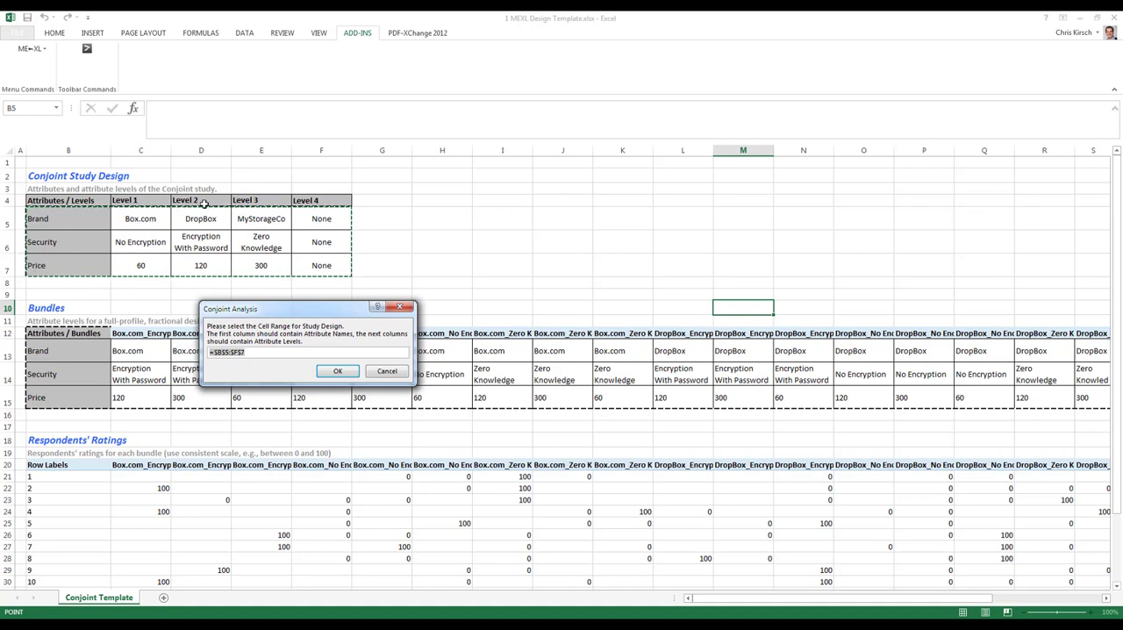
{"action": "left_click", "coordinate": [336, 371]}
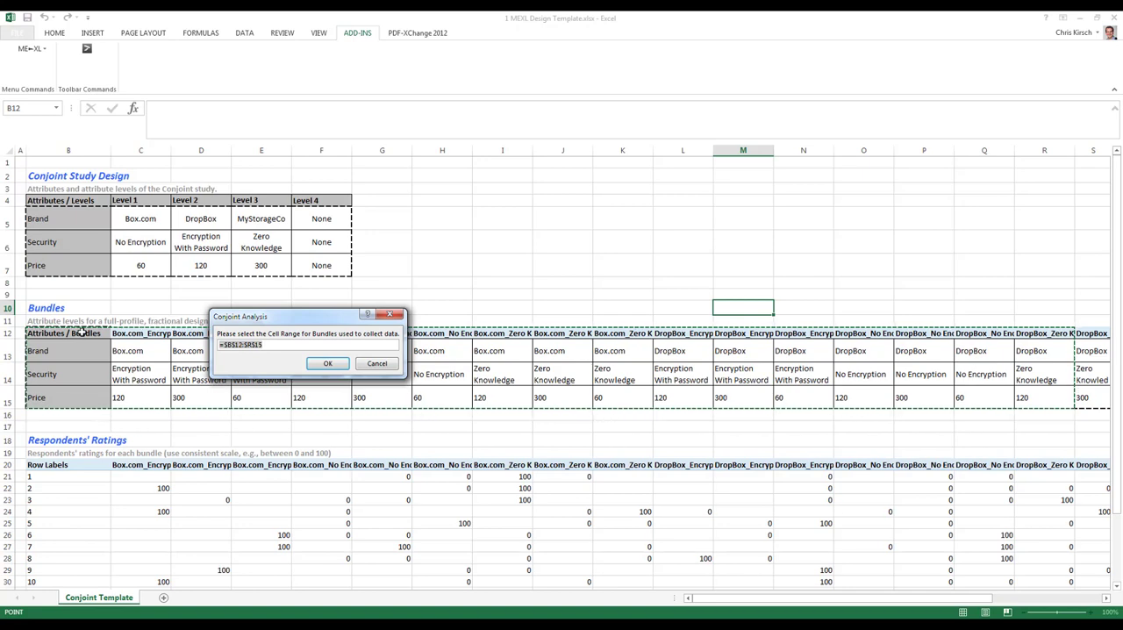
Set the bundles range to B12:AD15 and select the respondents' ratings table starting at B20 to estimate the part worths.
{"action": "left_click_drag", "start_coordinate": [82, 333], "coordinate": [1050, 400]}
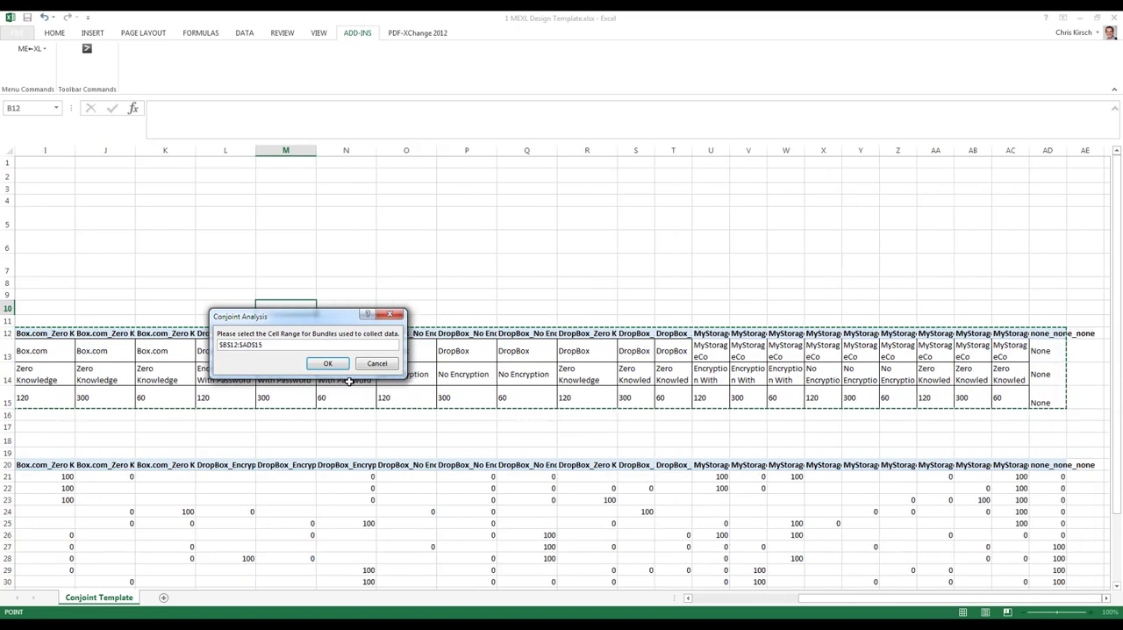
{"action": "left_click", "coordinate": [327, 363]}
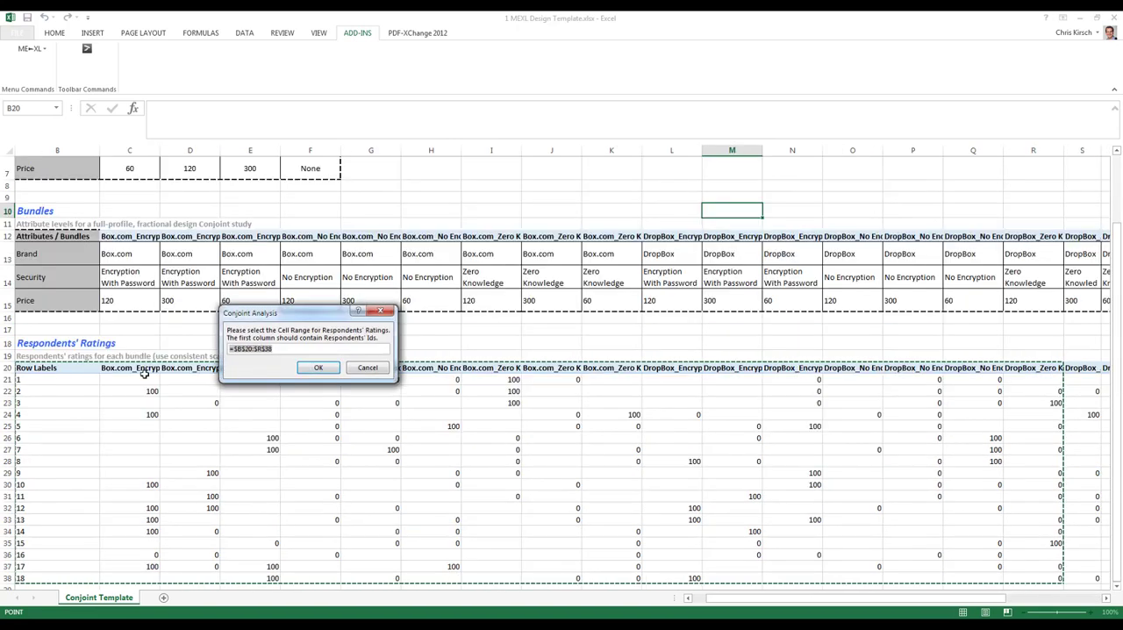
{"action": "left_click_drag", "start_coordinate": [42, 368], "coordinate": [1057, 572]}
{"action": "left_click", "coordinate": [337, 369]}
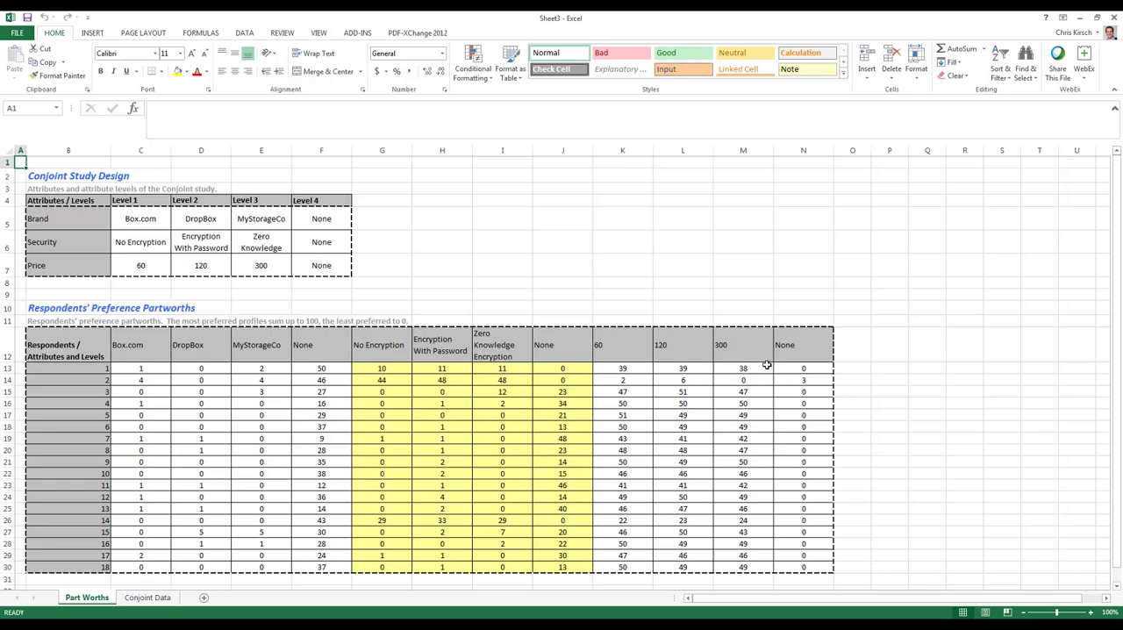
Create a conjoint analysis template with existing and new product profiles, using study design B5:F7 and preference partworths B12:N30.
{"action": "left_click", "coordinate": [250, 312]}
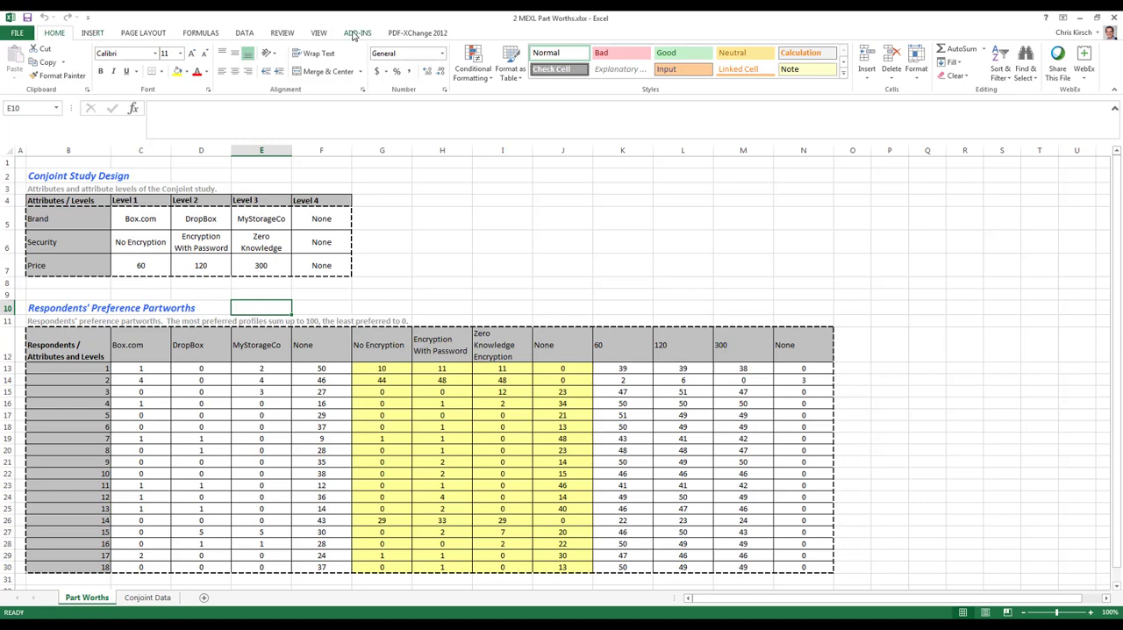
{"action": "left_click", "coordinate": [351, 34]}
{"action": "left_click", "coordinate": [38, 53]}
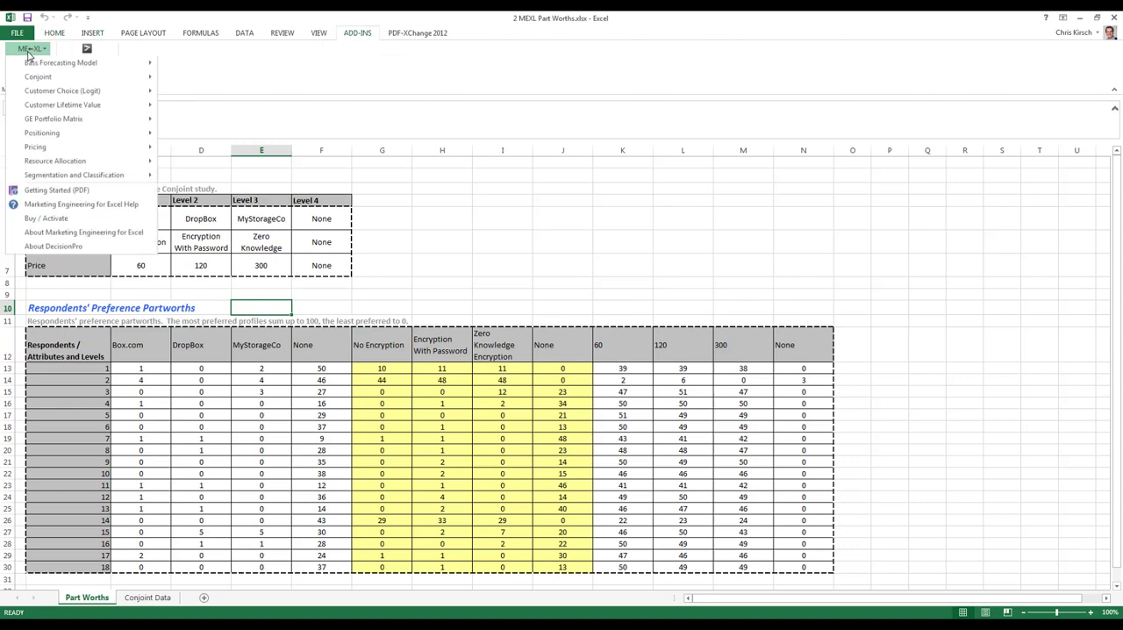
{"action": "mouse_move", "coordinate": [46, 81]}
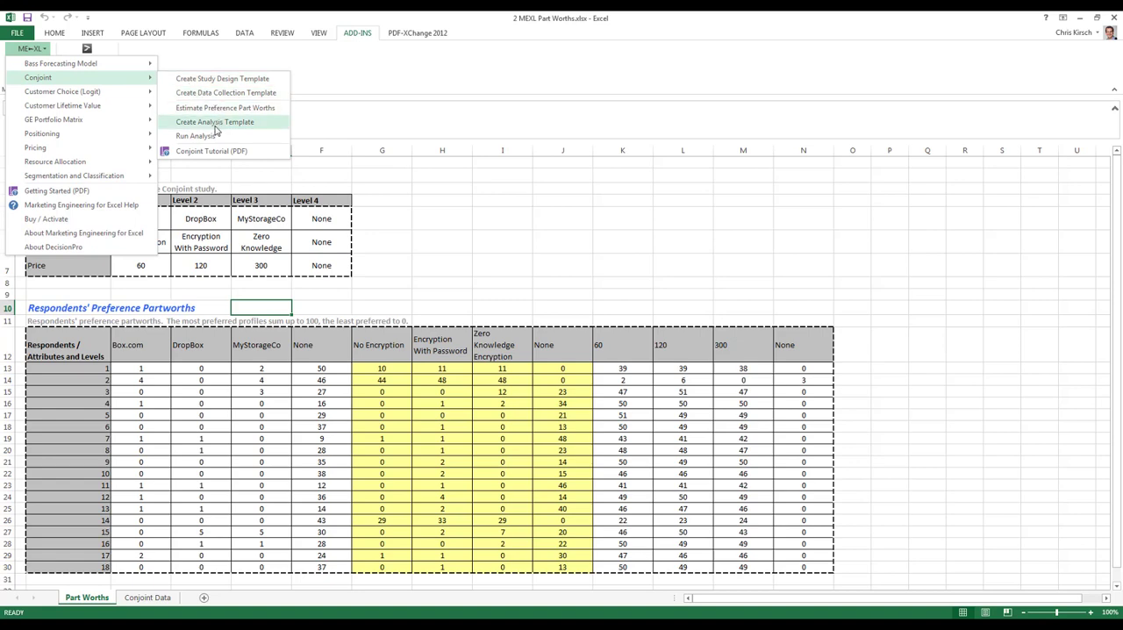
{"action": "left_click", "coordinate": [215, 124]}
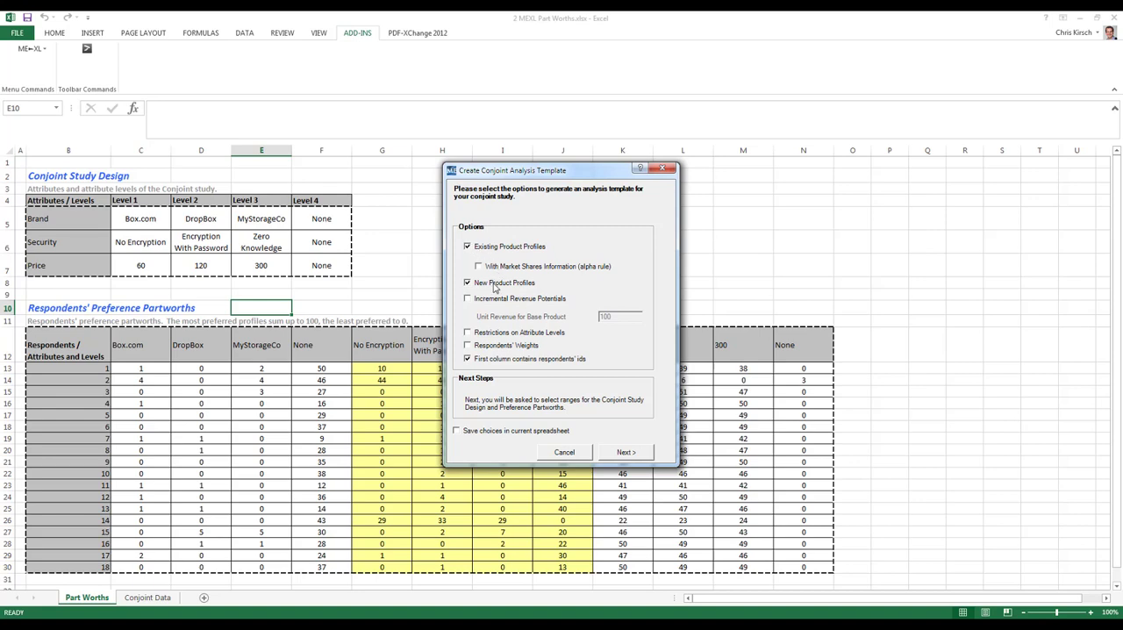
{"action": "left_click", "coordinate": [646, 457]}
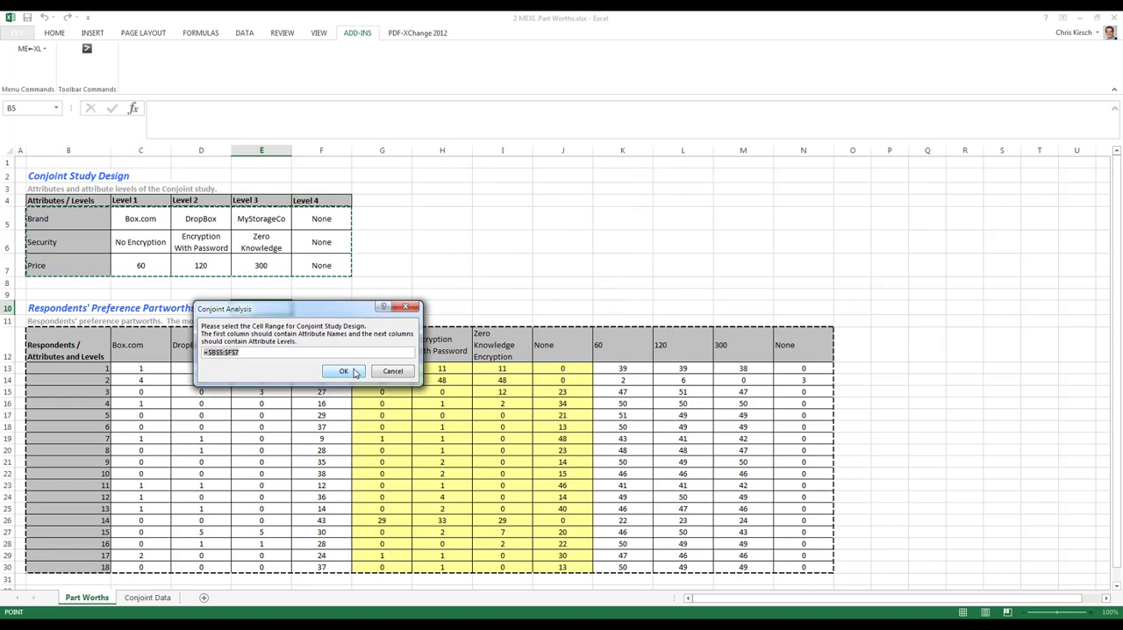
{"action": "left_click", "coordinate": [344, 371]}
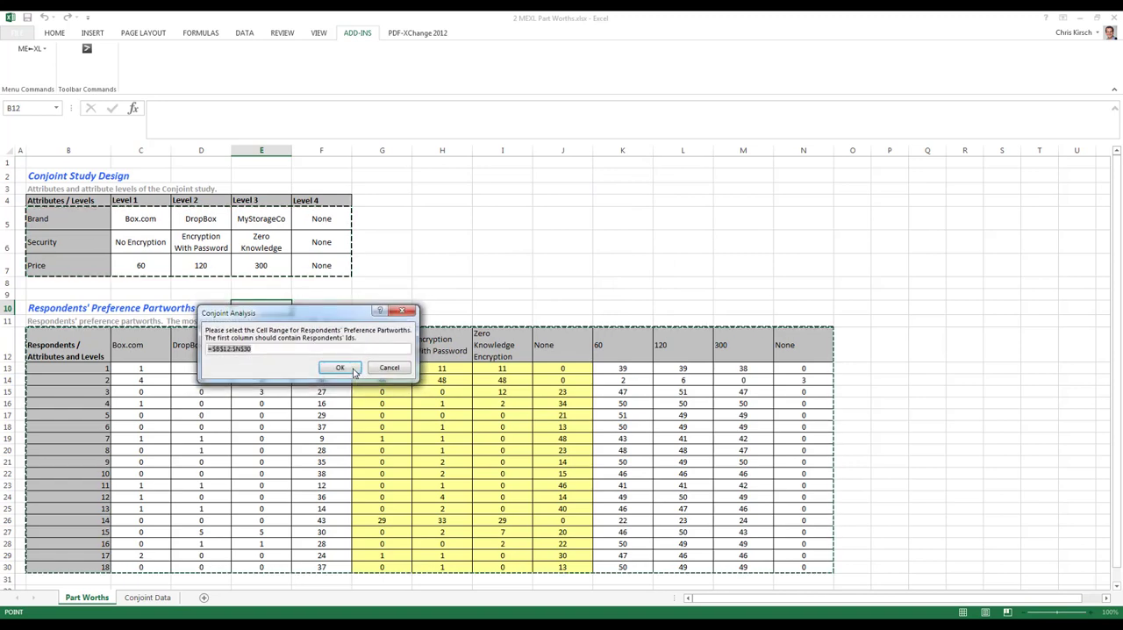
{"action": "left_click", "coordinate": [354, 372]}
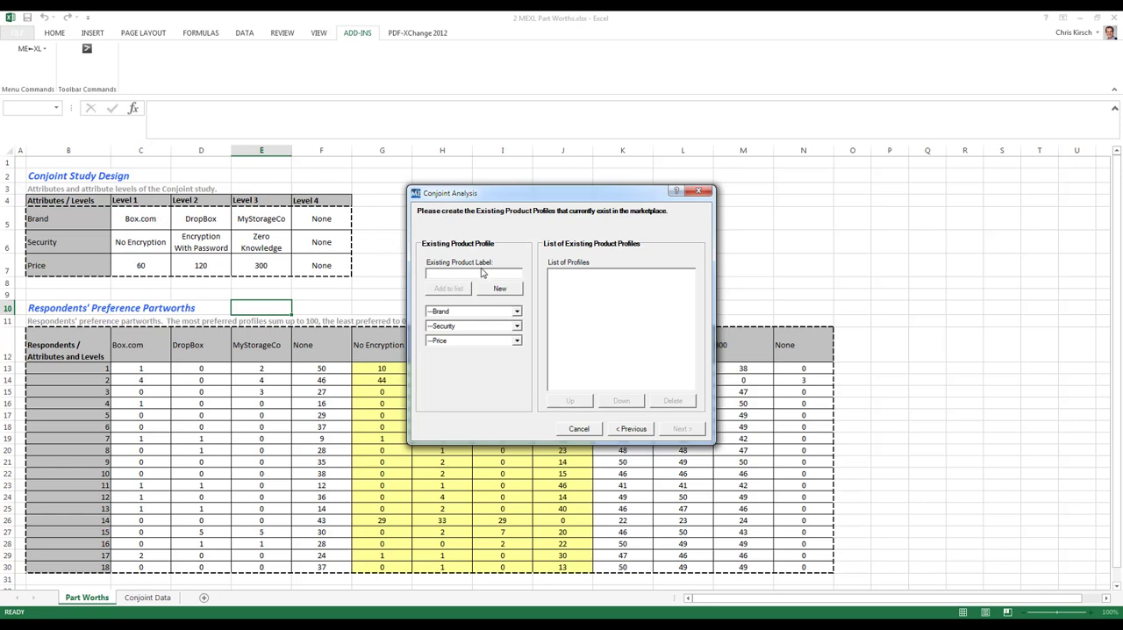
Set the first existing product profile to Brand Box.com, Security Encryption With Password and Price 300.
{"action": "left_click", "coordinate": [464, 312]}
{"action": "left_click", "coordinate": [461, 327]}
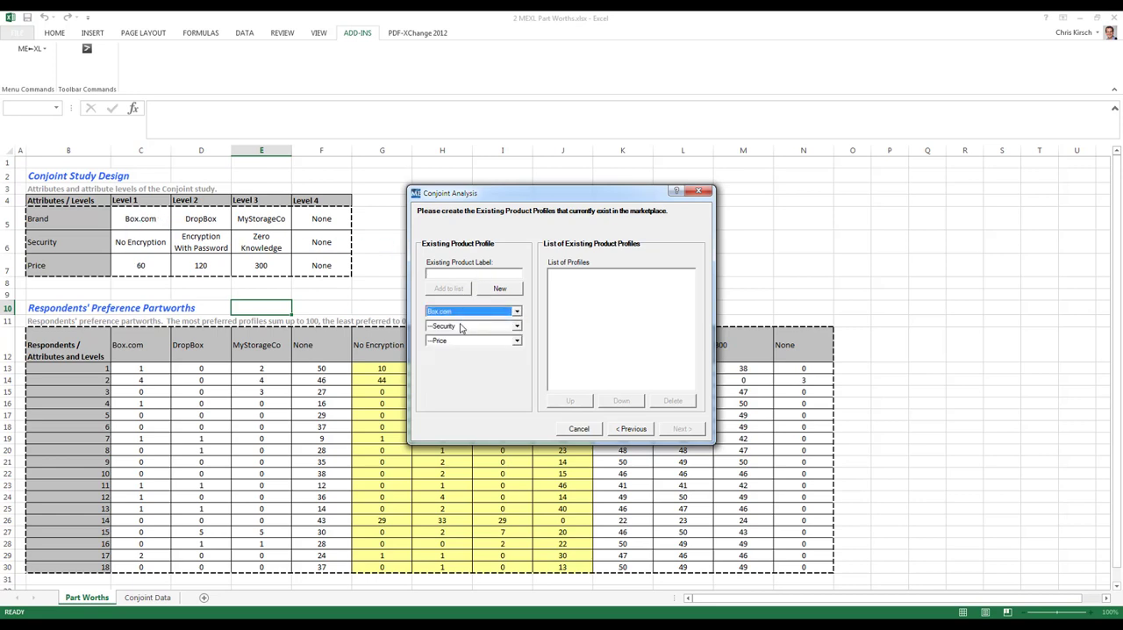
{"action": "left_click", "coordinate": [463, 325]}
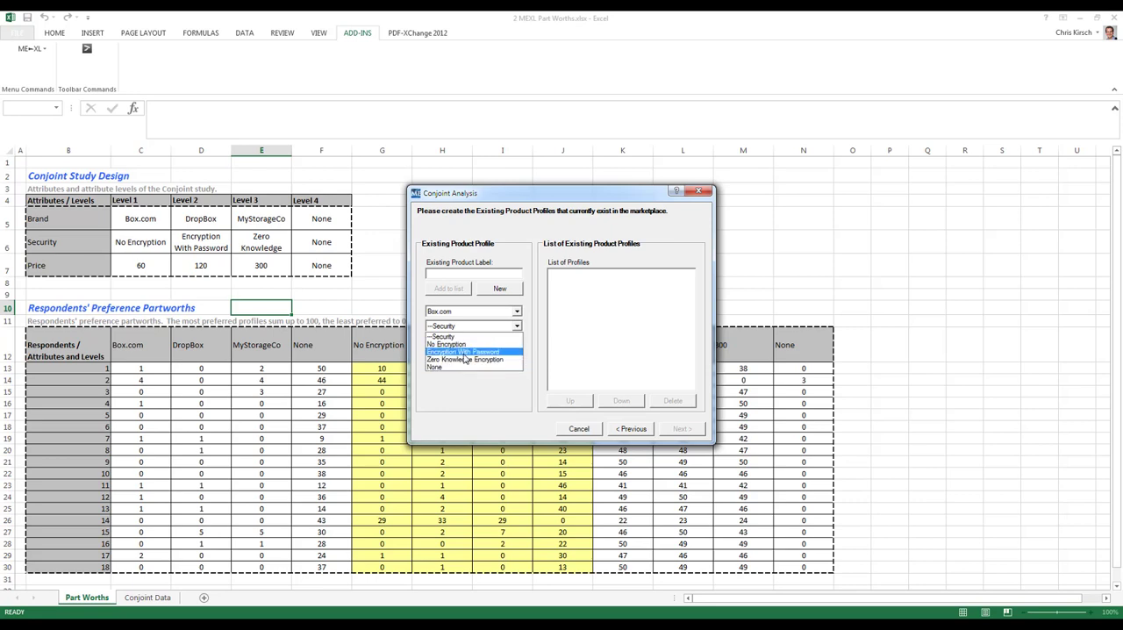
{"action": "left_click", "coordinate": [465, 351]}
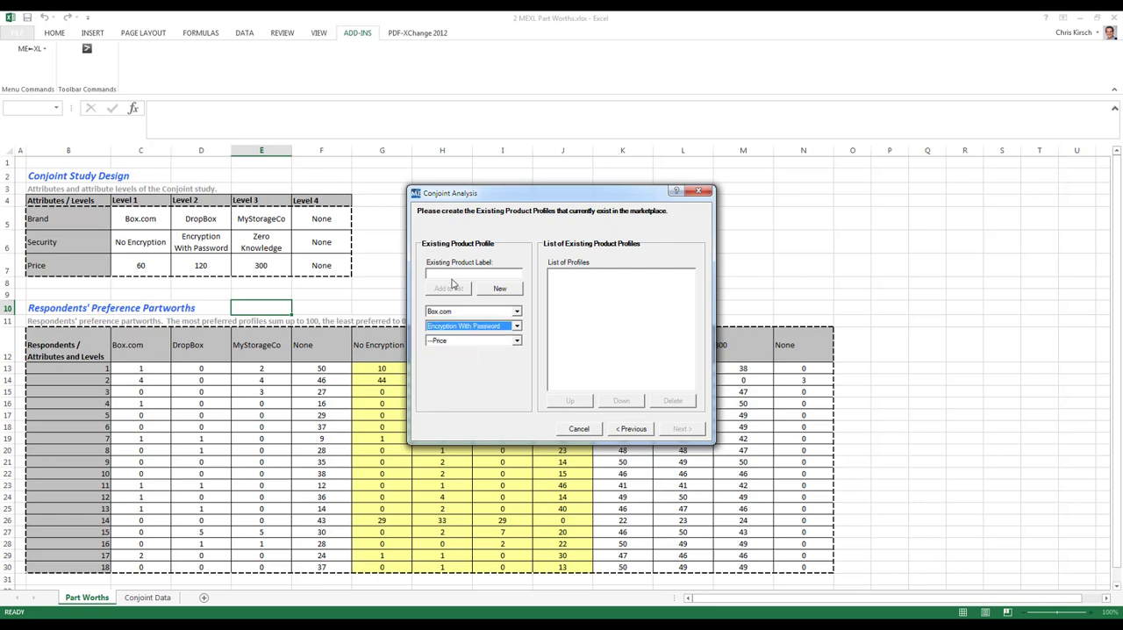
{"action": "left_click", "coordinate": [456, 341]}
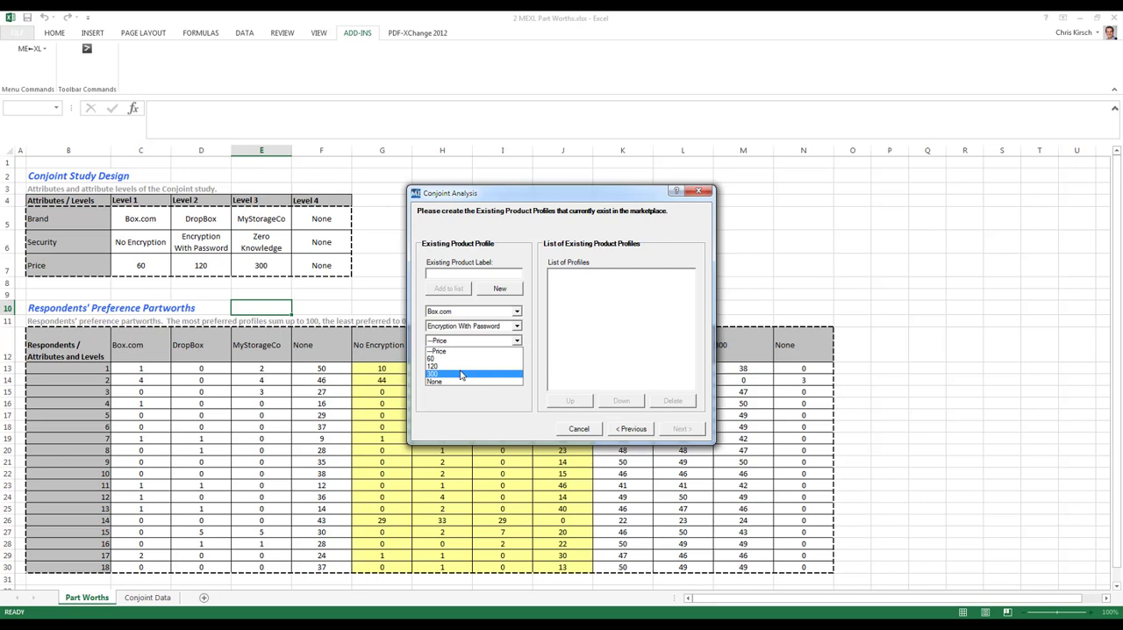
{"action": "left_click", "coordinate": [460, 374]}
Label the existing product profile Box.com Pass Recov 300 and add it to the profile list.
{"action": "left_click", "coordinate": [448, 275]}
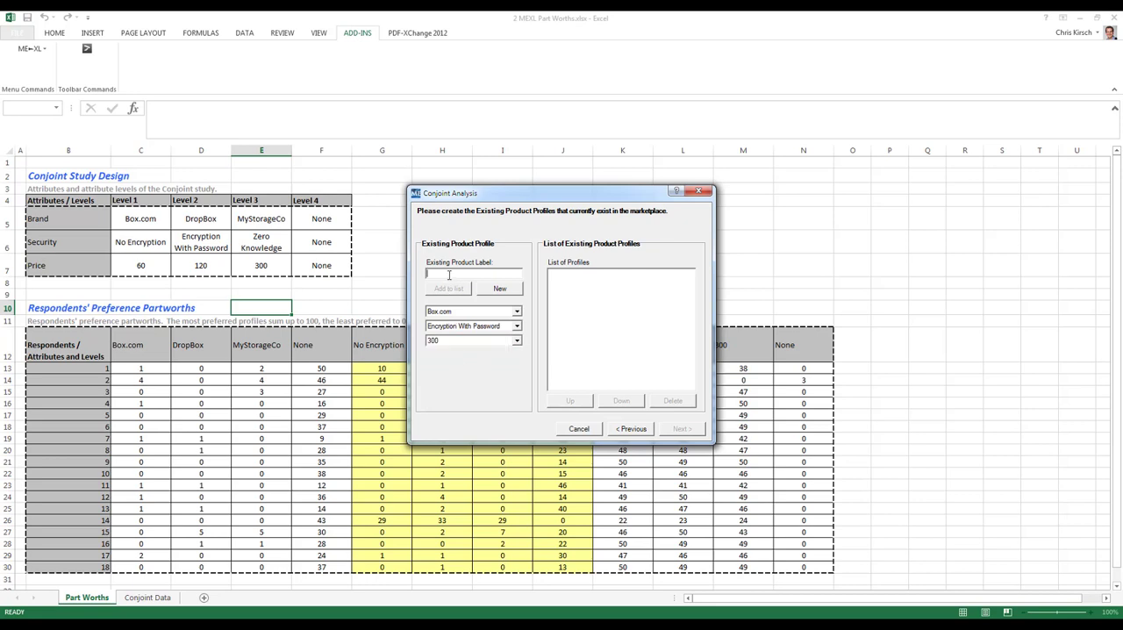
{"action": "type", "text": "Box.com Eass Recov 300"}
{"action": "key", "text": "Tab"}
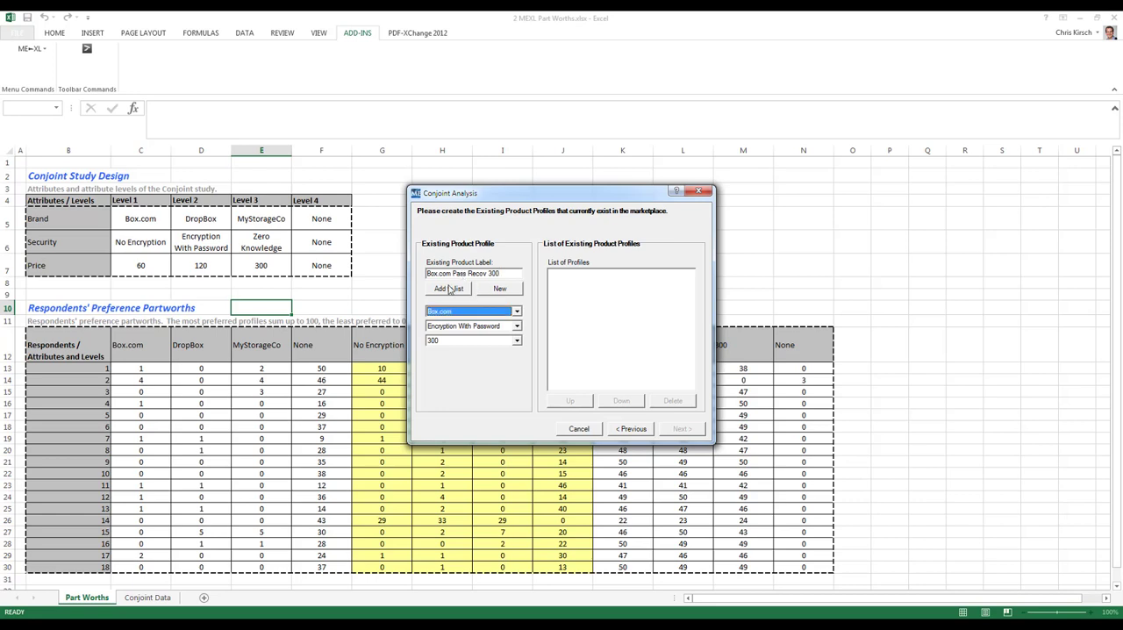
{"action": "left_click", "coordinate": [450, 290]}
Create a new existing product profile labelled DropBox with Brand DropBox, Security Encryption With Password and Price 120.
{"action": "left_click", "coordinate": [493, 291]}
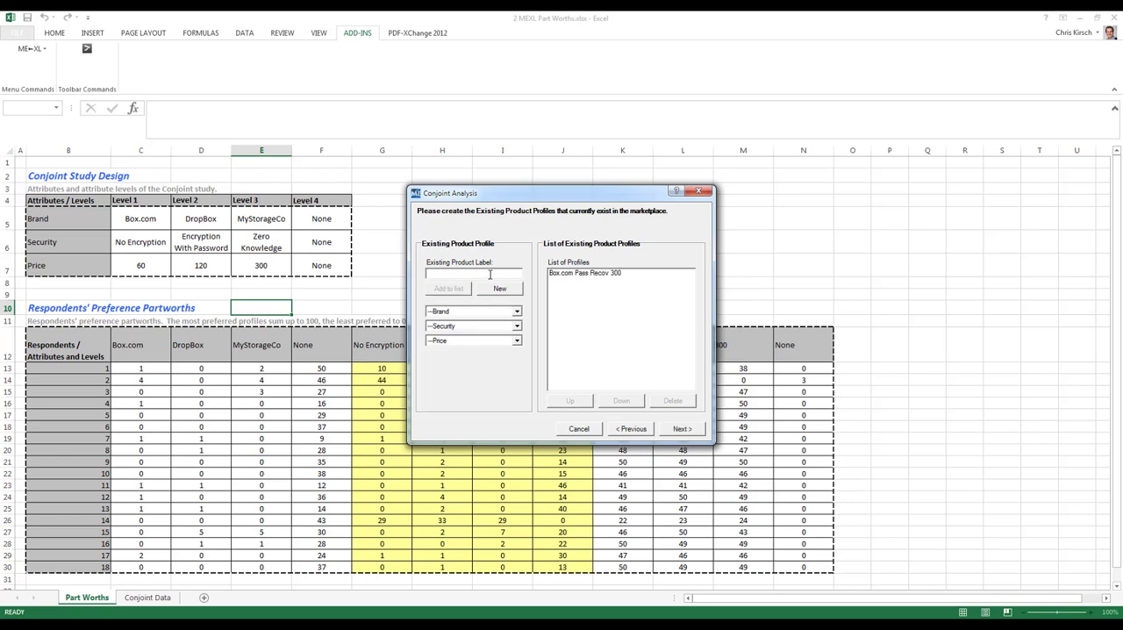
{"action": "type", "text": "DropBox"}
{"action": "key", "text": "Tab"}
{"action": "left_click", "coordinate": [481, 314]}
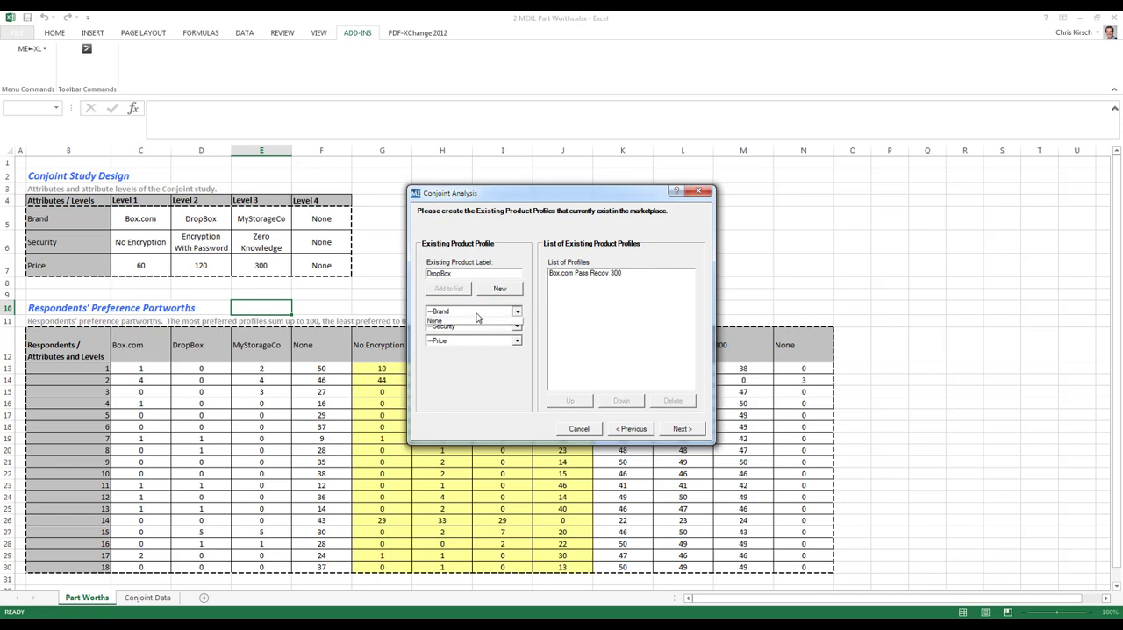
{"action": "left_click", "coordinate": [470, 337]}
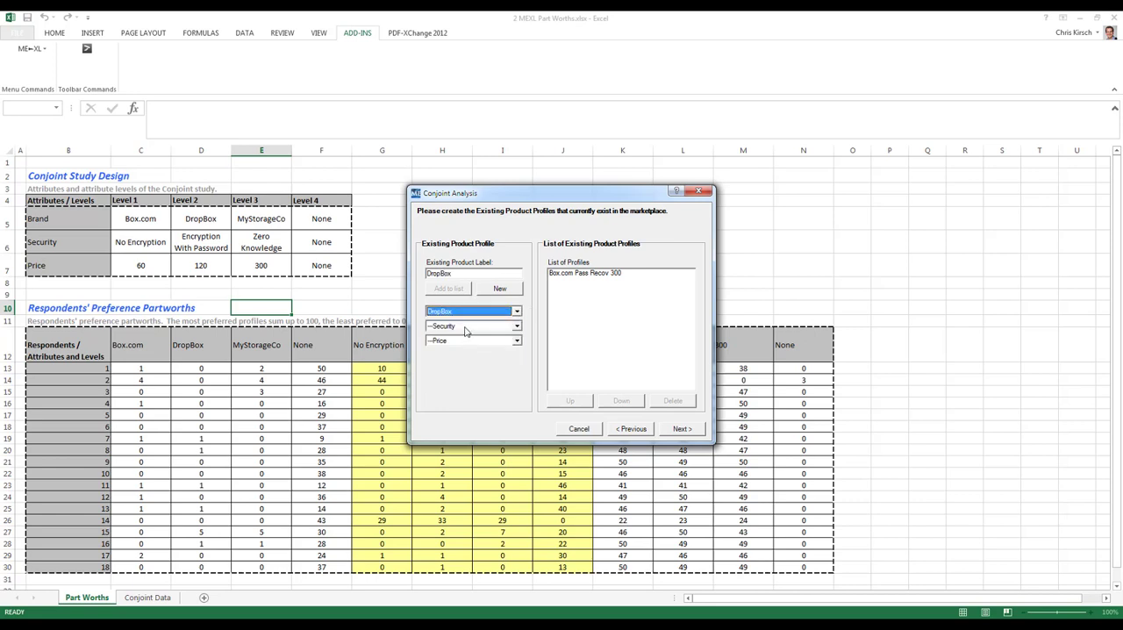
{"action": "left_click", "coordinate": [466, 326]}
{"action": "left_click", "coordinate": [463, 348]}
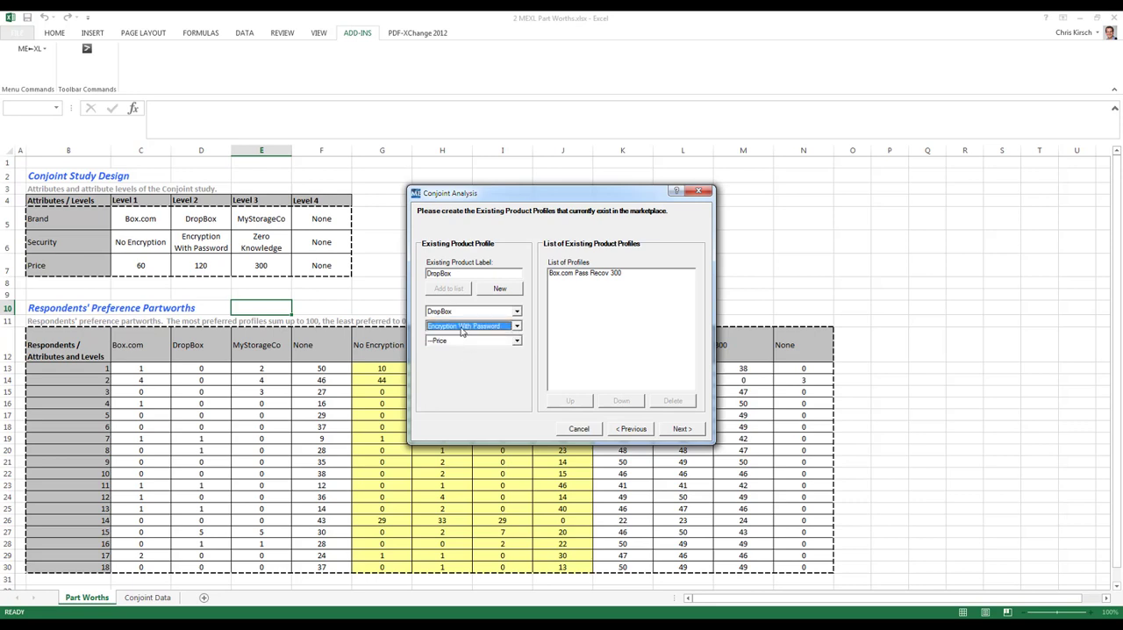
{"action": "left_click", "coordinate": [465, 341]}
{"action": "left_click", "coordinate": [464, 369]}
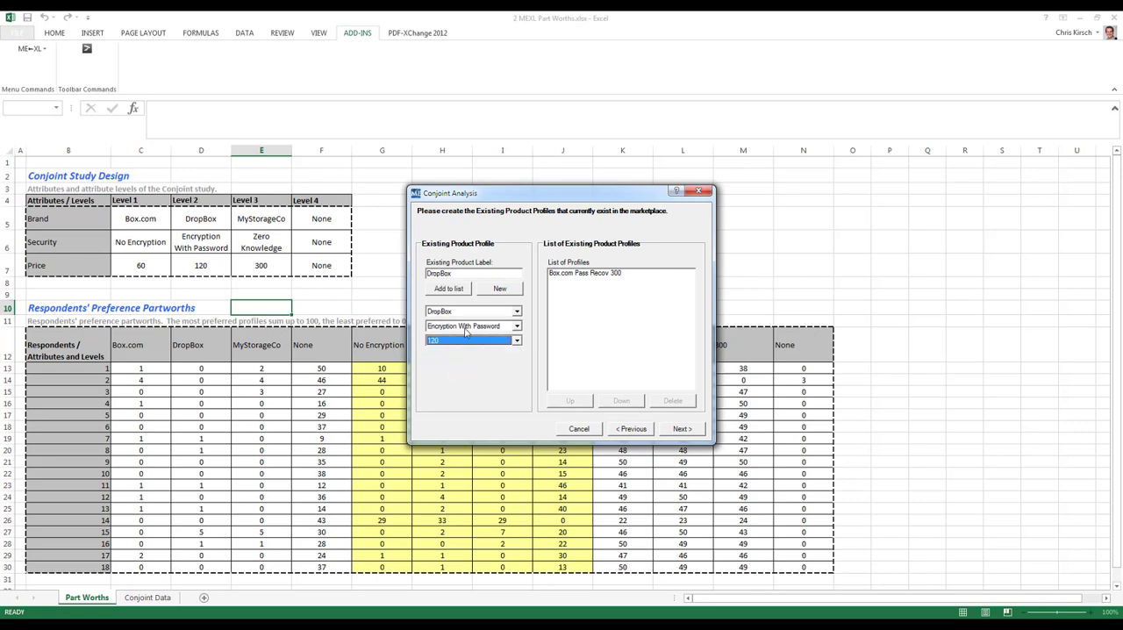
Extend the DropBox profile's label to DropBox Pass Recov 120 and add it to the profile list.
{"action": "left_click", "coordinate": [482, 273]}
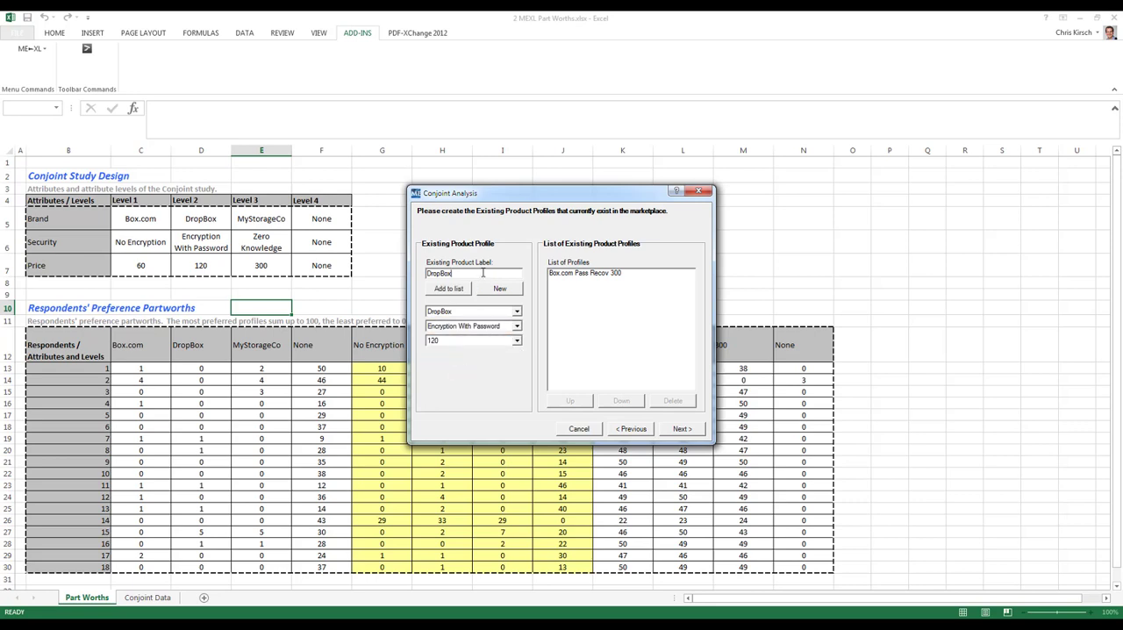
{"action": "type", "text": "Recov"}
{"action": "key", "text": "BackSpace"}
{"action": "key", "text": "BackSpace"}
{"action": "key", "text": "BackSpace"}
{"action": "key", "text": "BackSpace"}
{"action": "key", "text": "BackSpace"}
{"action": "type", "text": "Pass Recov 120"}
{"action": "left_click", "coordinate": [449, 289]}
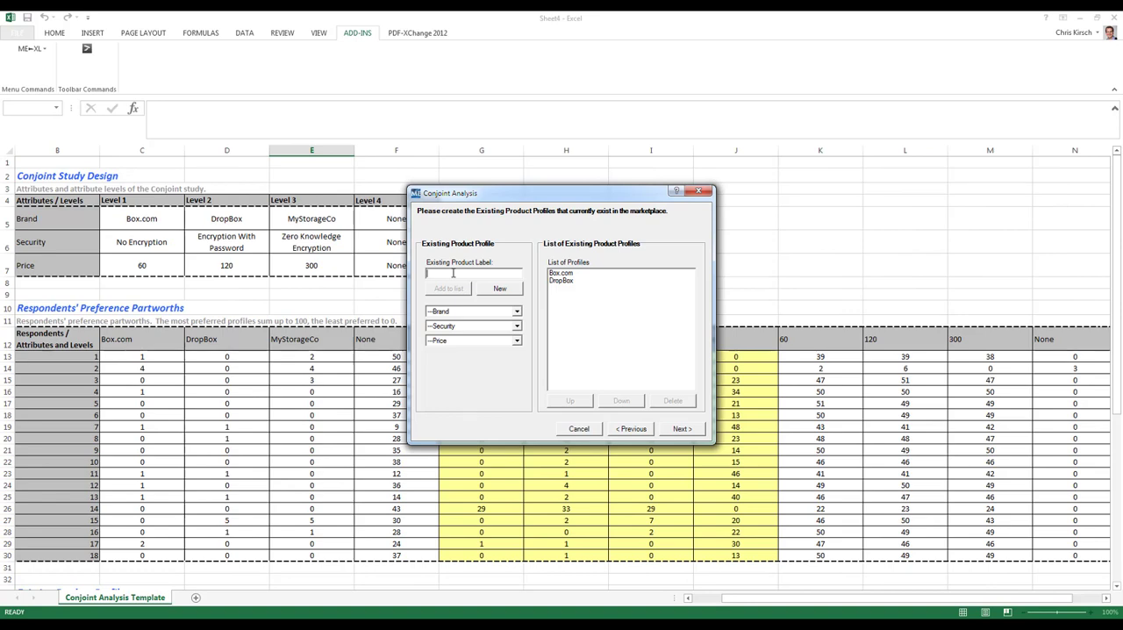
Add an existing product profile labelled None with Brand, Security and Price all set to None, and proceed to the new product profiles.
{"action": "type", "text": "None"}
{"action": "key", "text": "Tab"}
{"action": "left_click", "coordinate": [483, 313]}
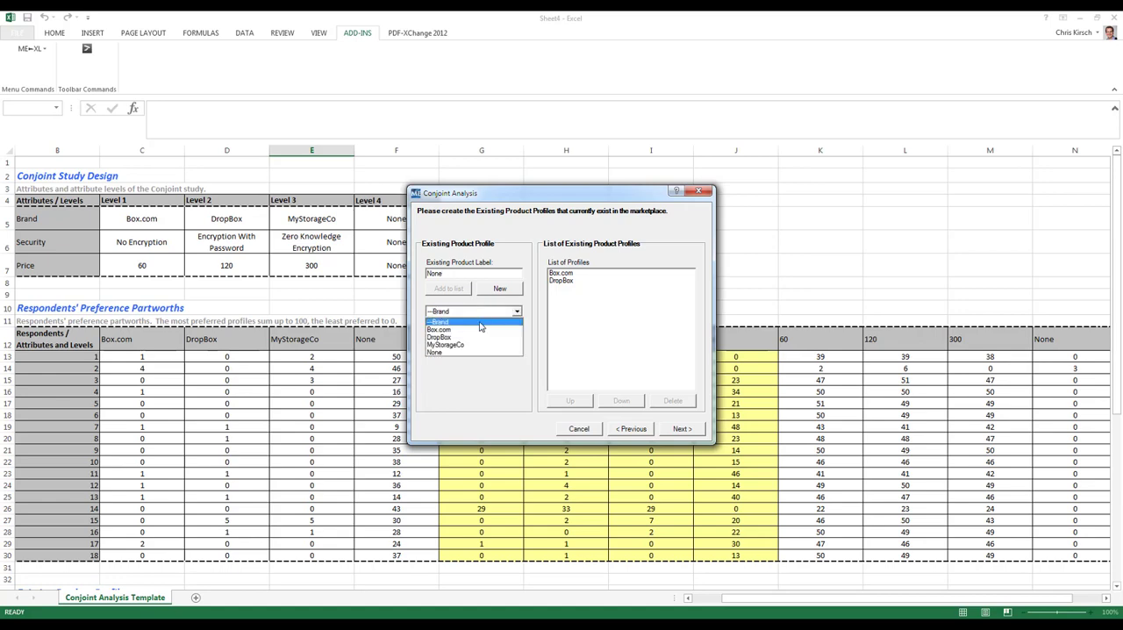
{"action": "left_click", "coordinate": [469, 352]}
{"action": "left_click", "coordinate": [470, 326]}
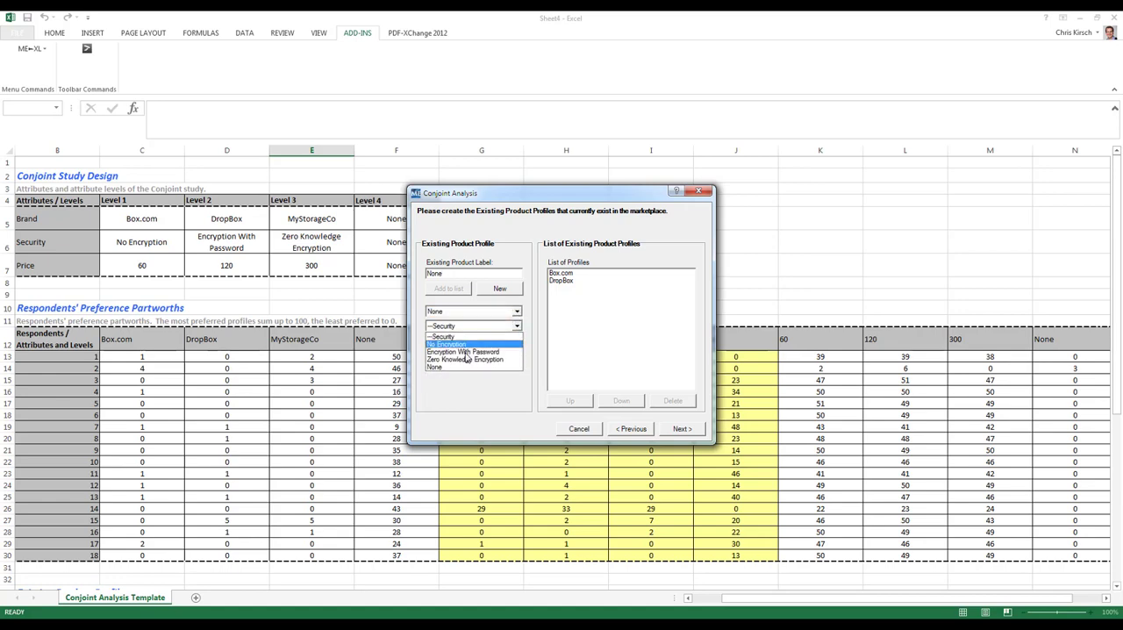
{"action": "left_click", "coordinate": [466, 367]}
{"action": "left_click", "coordinate": [472, 329]}
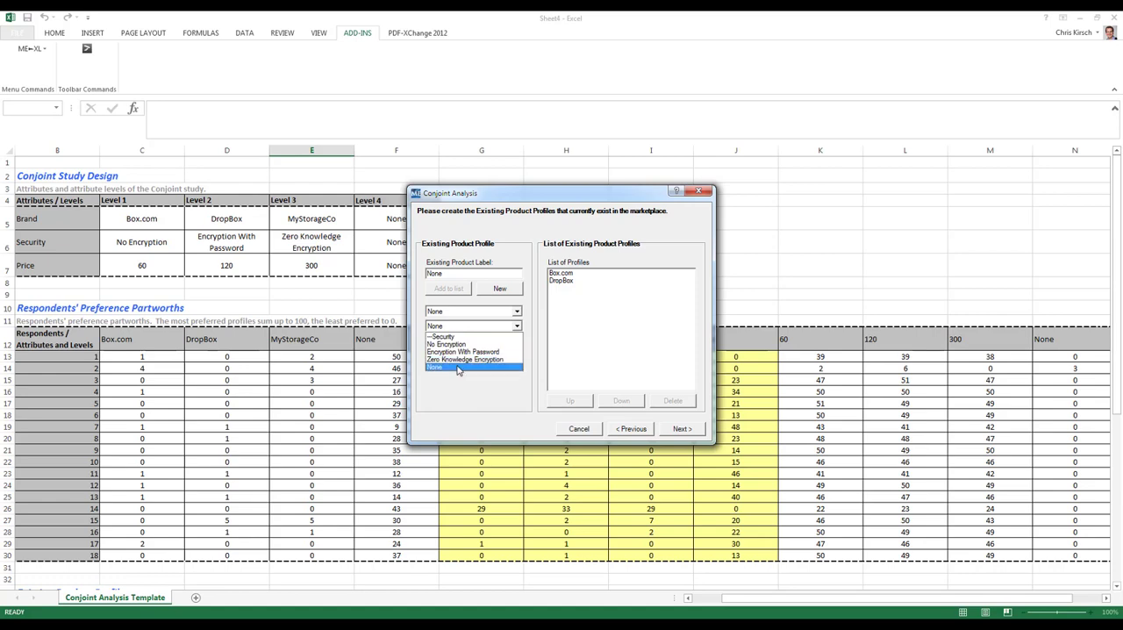
{"action": "left_click", "coordinate": [459, 366]}
{"action": "left_click", "coordinate": [465, 340]}
{"action": "left_click", "coordinate": [462, 381]}
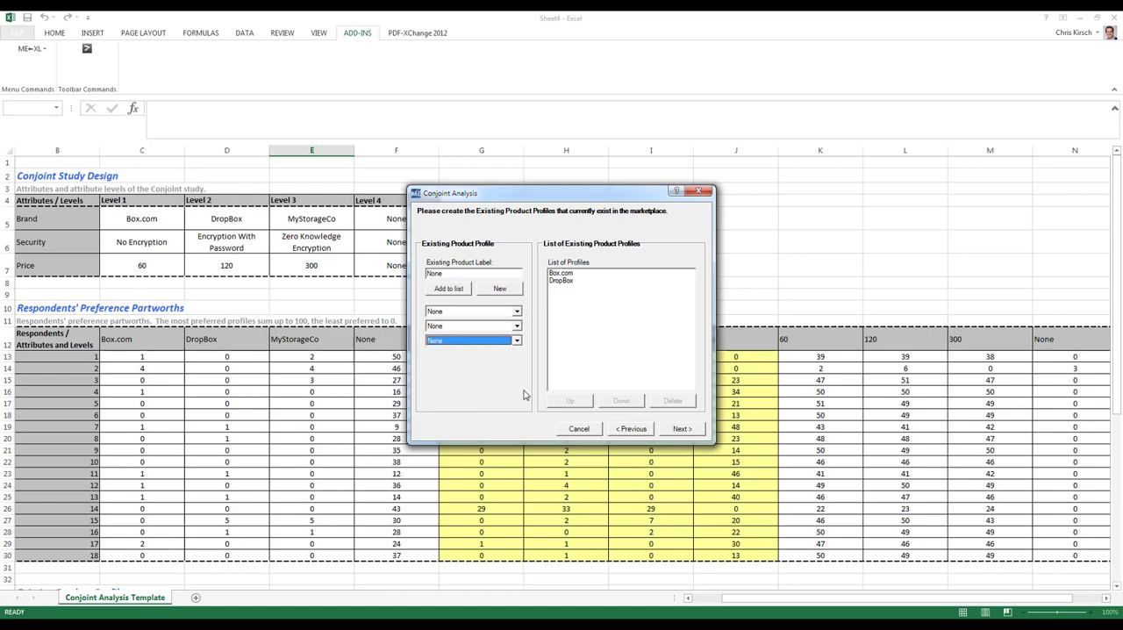
{"action": "left_click", "coordinate": [458, 291]}
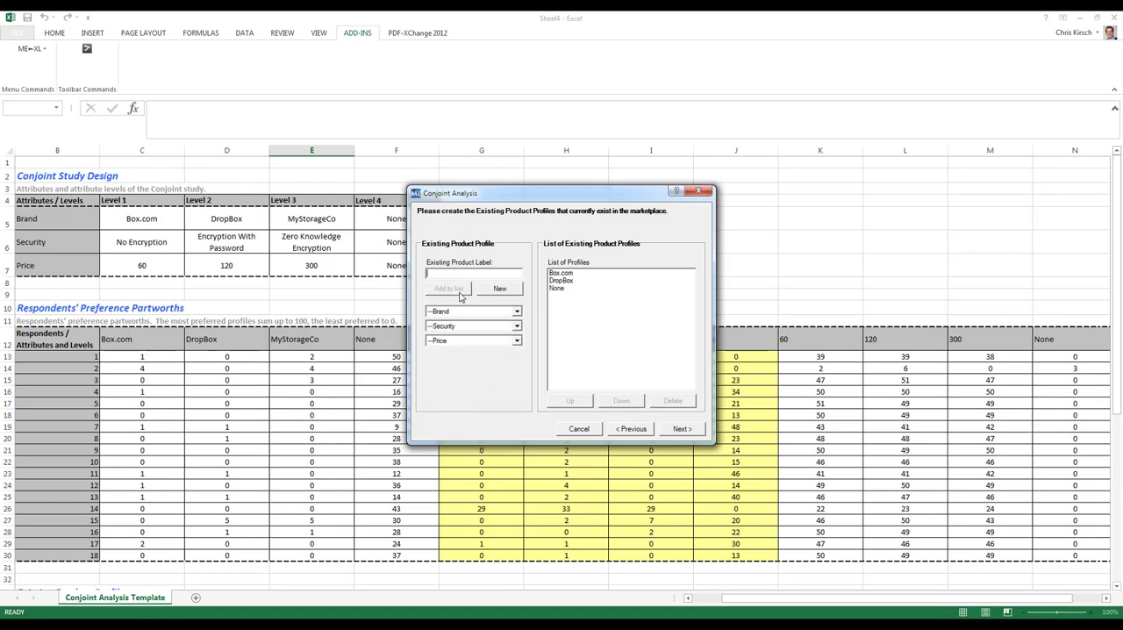
{"action": "left_click", "coordinate": [681, 429]}
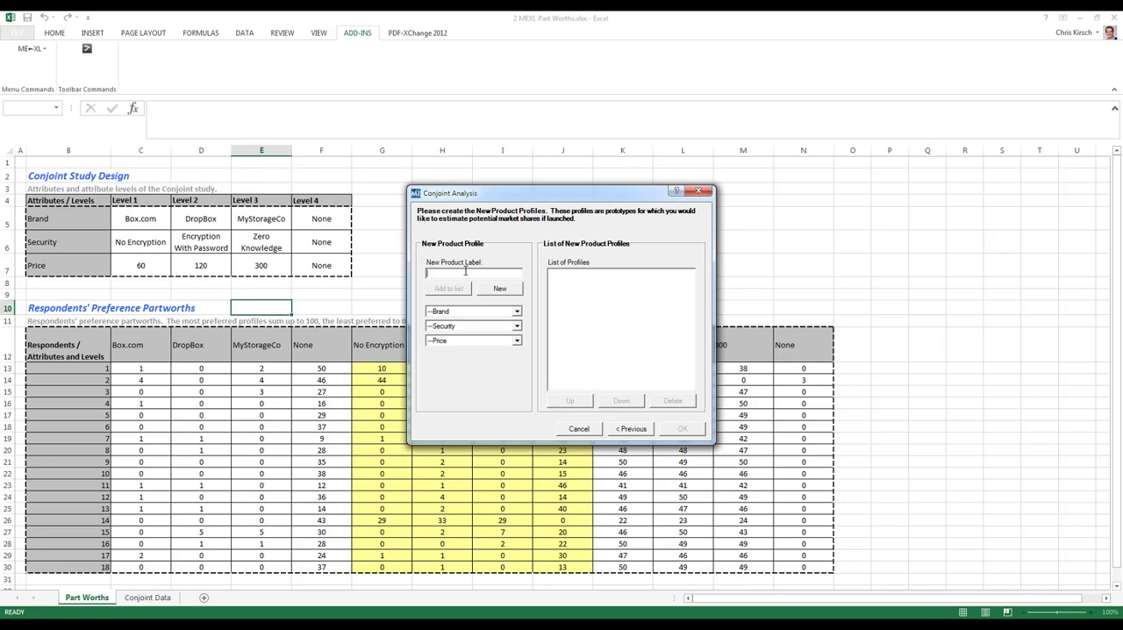
Add a new product profile labelled MyStorage Co NoEnc 60 with Brand MyStorageCo, Security No Encryption and Price 60.
{"action": "type", "text": "MyStorage Co"}
{"action": "left_click", "coordinate": [492, 311]}
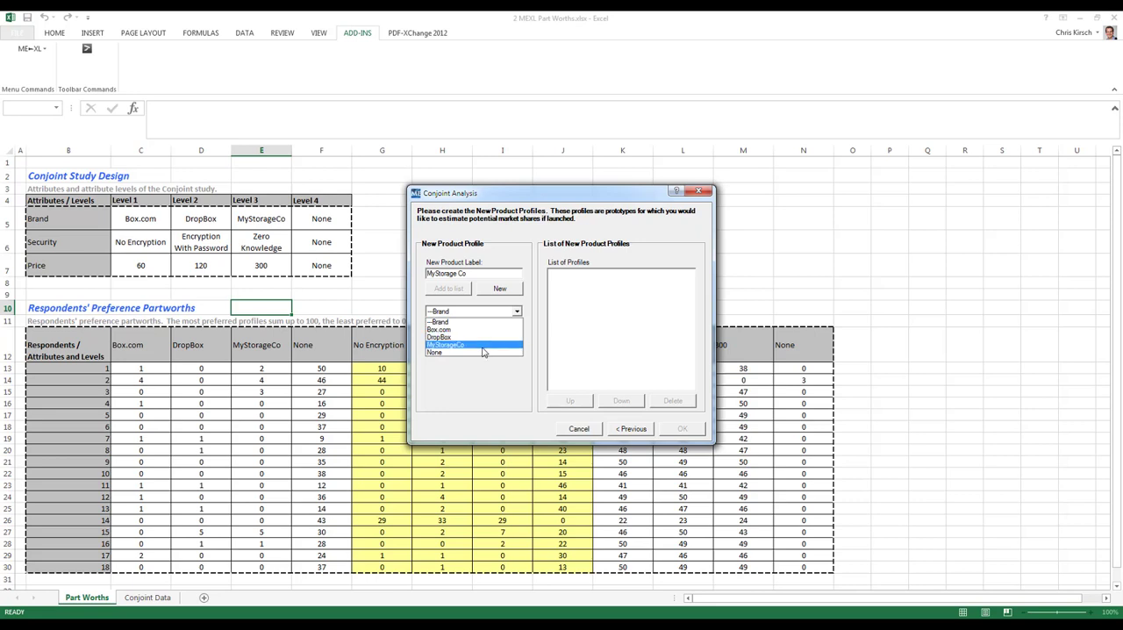
{"action": "left_click", "coordinate": [487, 344]}
{"action": "left_click", "coordinate": [477, 327]}
{"action": "left_click", "coordinate": [479, 344]}
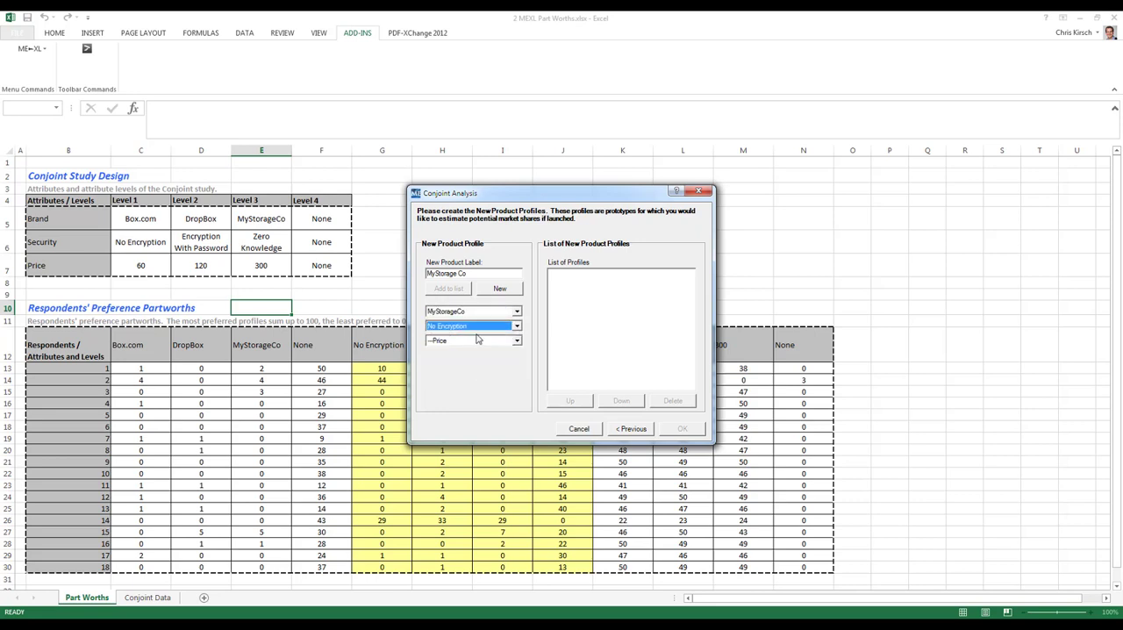
{"action": "left_click", "coordinate": [471, 341]}
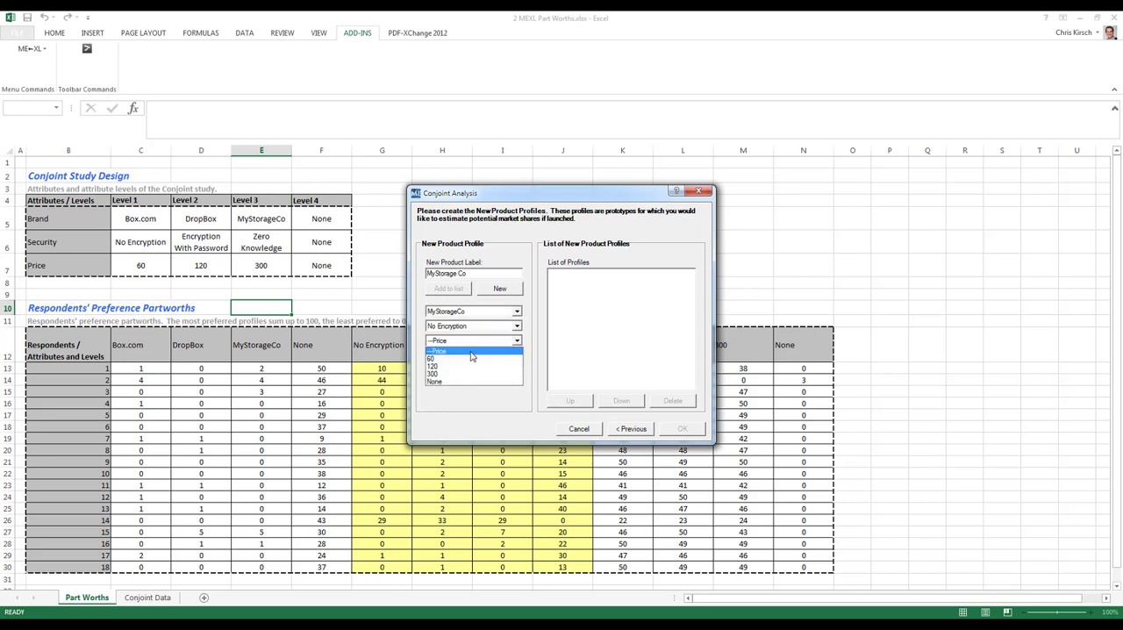
{"action": "left_click", "coordinate": [465, 351]}
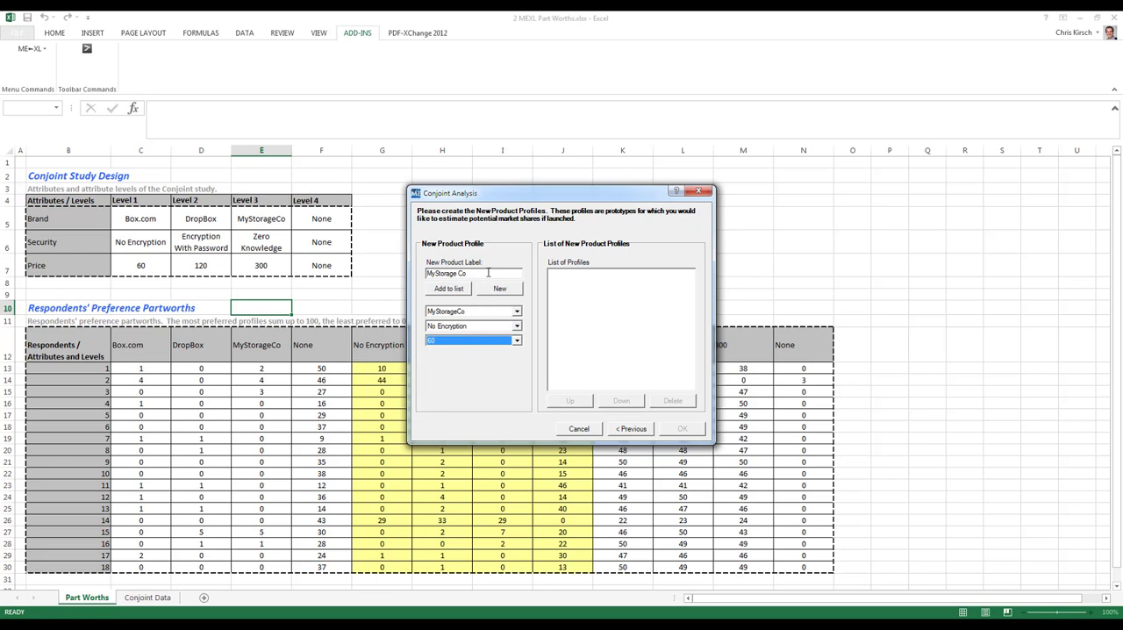
{"action": "left_click", "coordinate": [489, 272]}
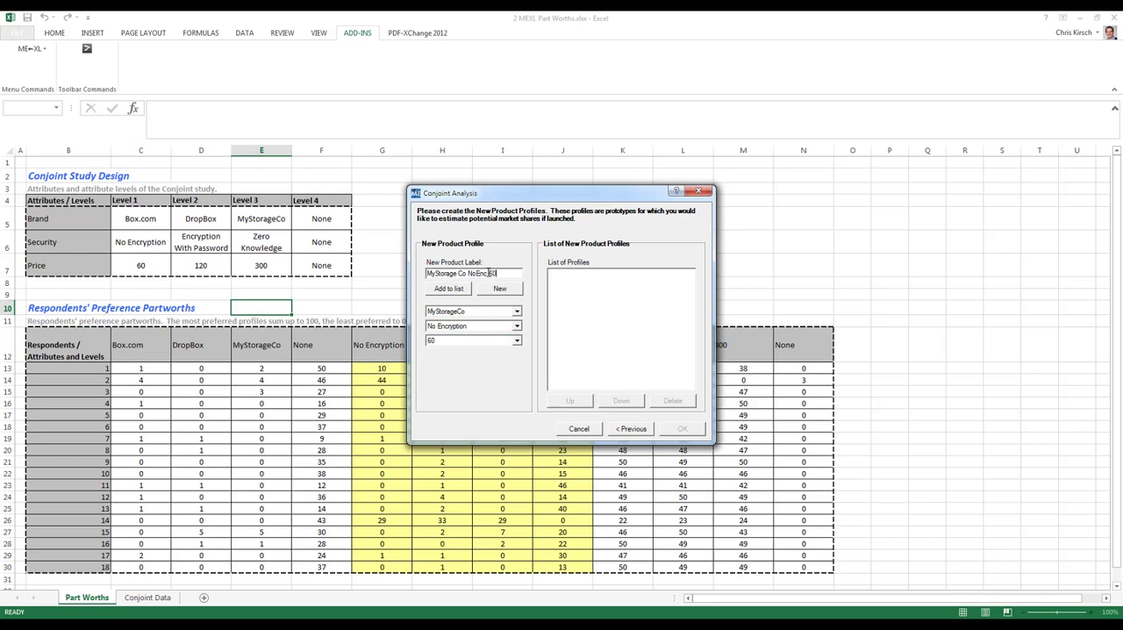
{"action": "left_click", "coordinate": [457, 288]}
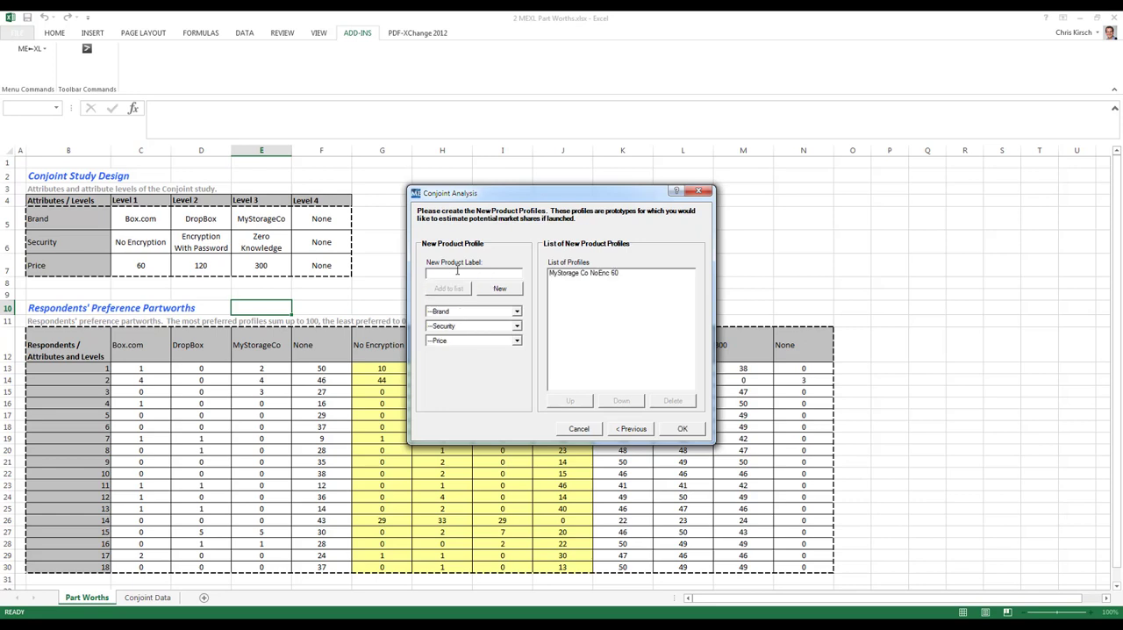
Add a new product profile labelled MyStorage Co Zero 300 with Brand MyStorageCo, Security Zero Knowledge Encryption and Price 300.
{"action": "left_click", "coordinate": [457, 272]}
{"action": "type", "text": "MyStorage Co"}
{"action": "left_click", "coordinate": [478, 312]}
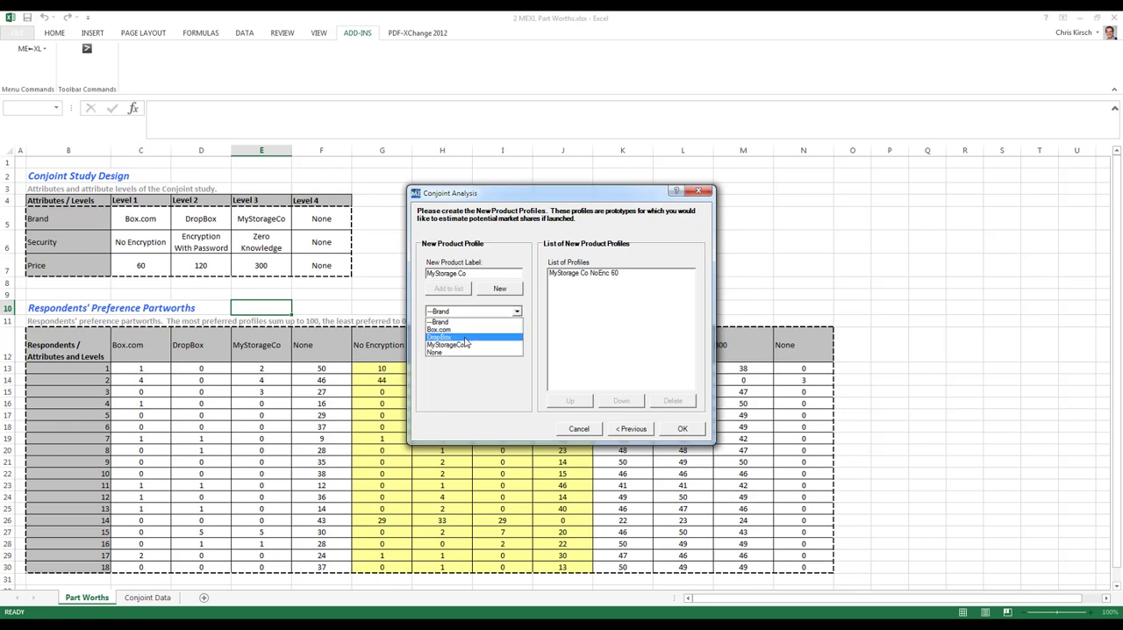
{"action": "left_click", "coordinate": [463, 347]}
{"action": "left_click", "coordinate": [464, 326]}
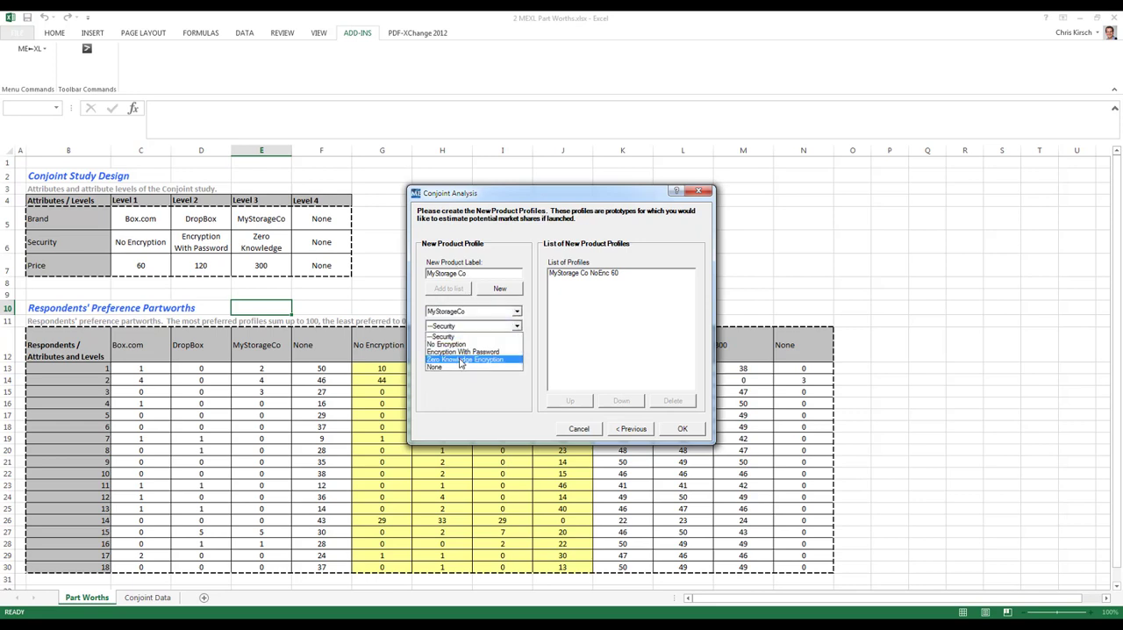
{"action": "left_click", "coordinate": [460, 359]}
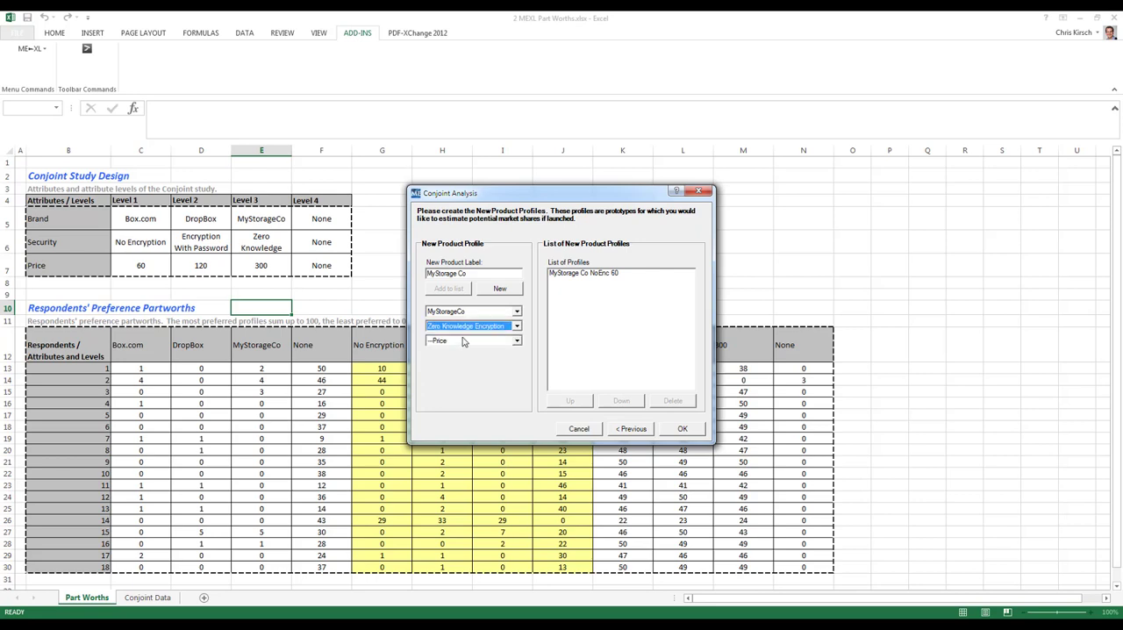
{"action": "left_click", "coordinate": [465, 340]}
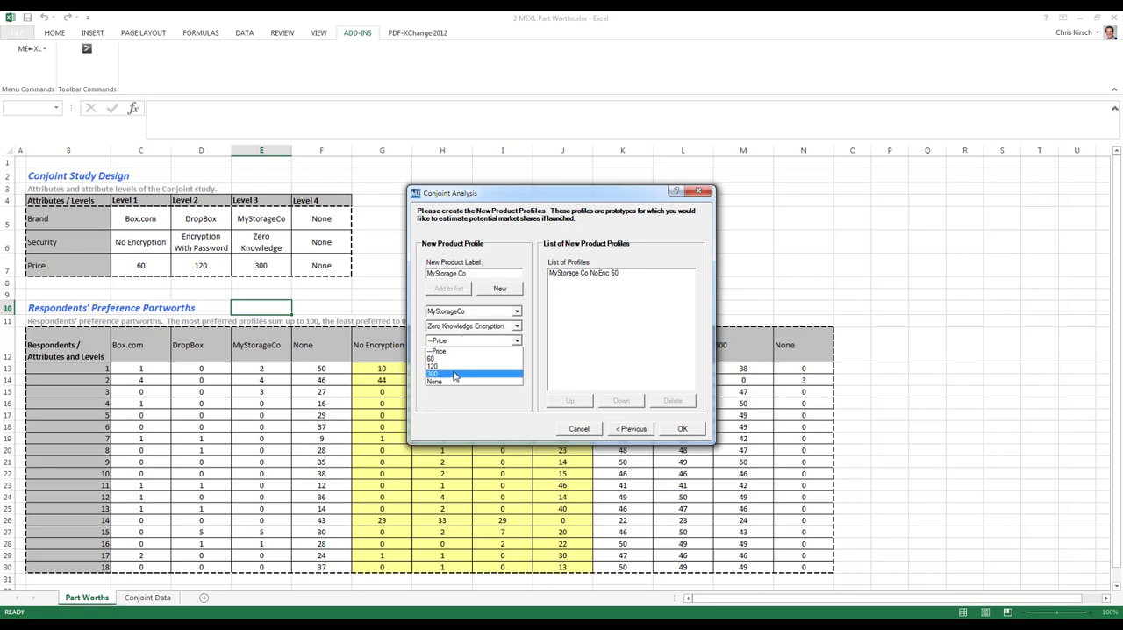
{"action": "left_click", "coordinate": [455, 375]}
{"action": "left_click", "coordinate": [478, 273]}
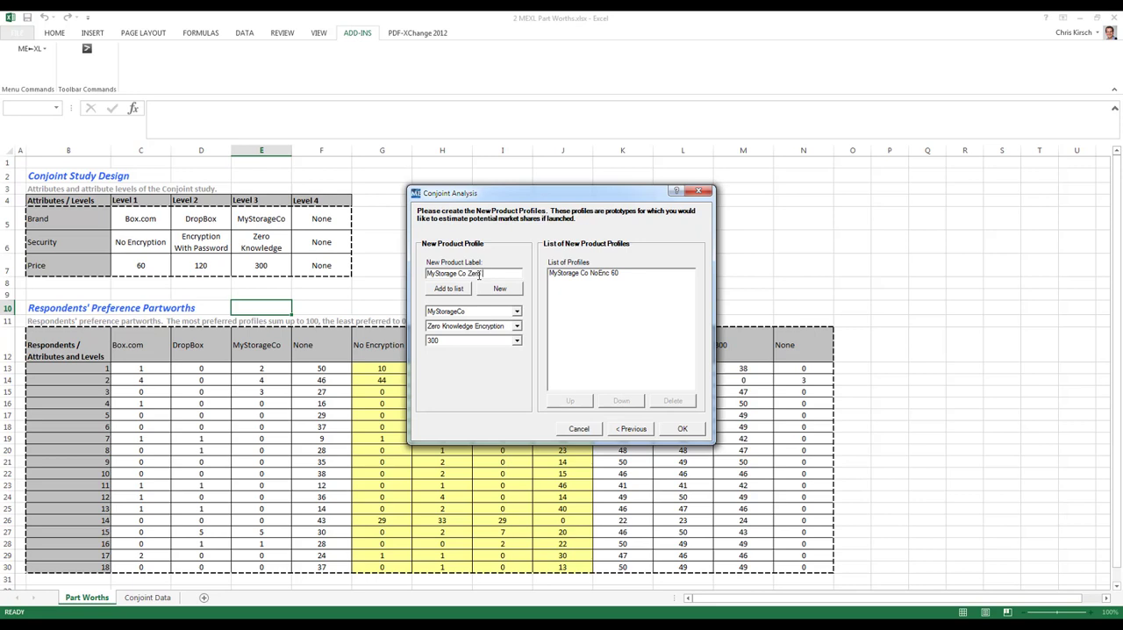
{"action": "left_click", "coordinate": [461, 294]}
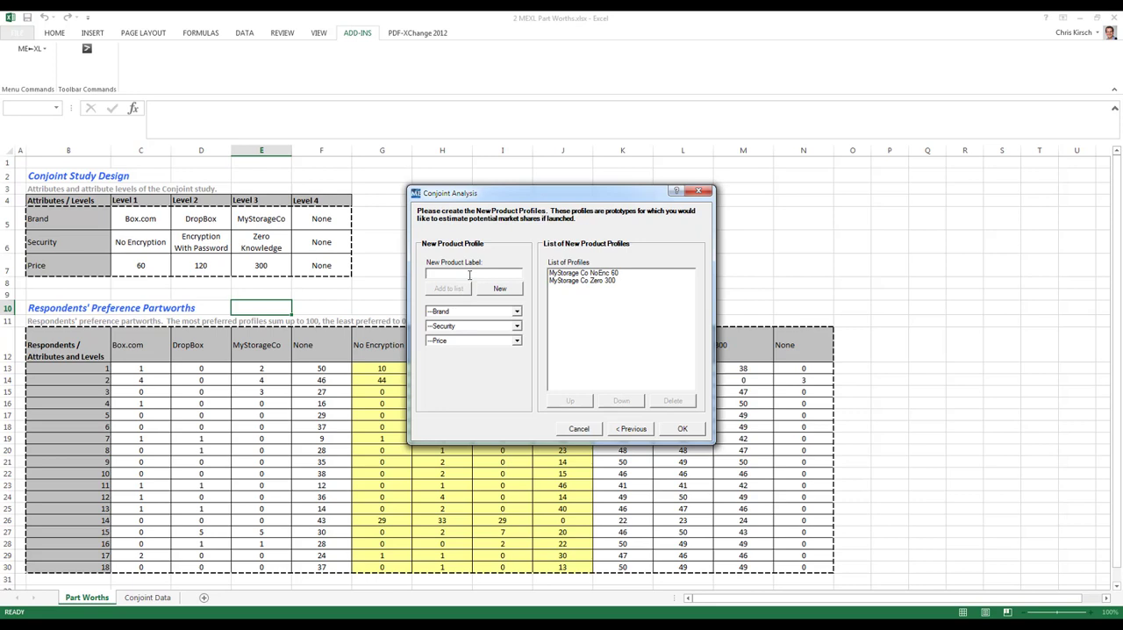
Add new product profile MyStorage Co Zero 120 with Brand MyStorageCo, Security Zero Knowledge Encryption and Price 120, and generate the analysis template.
{"action": "type", "text": "MyStorage Co"}
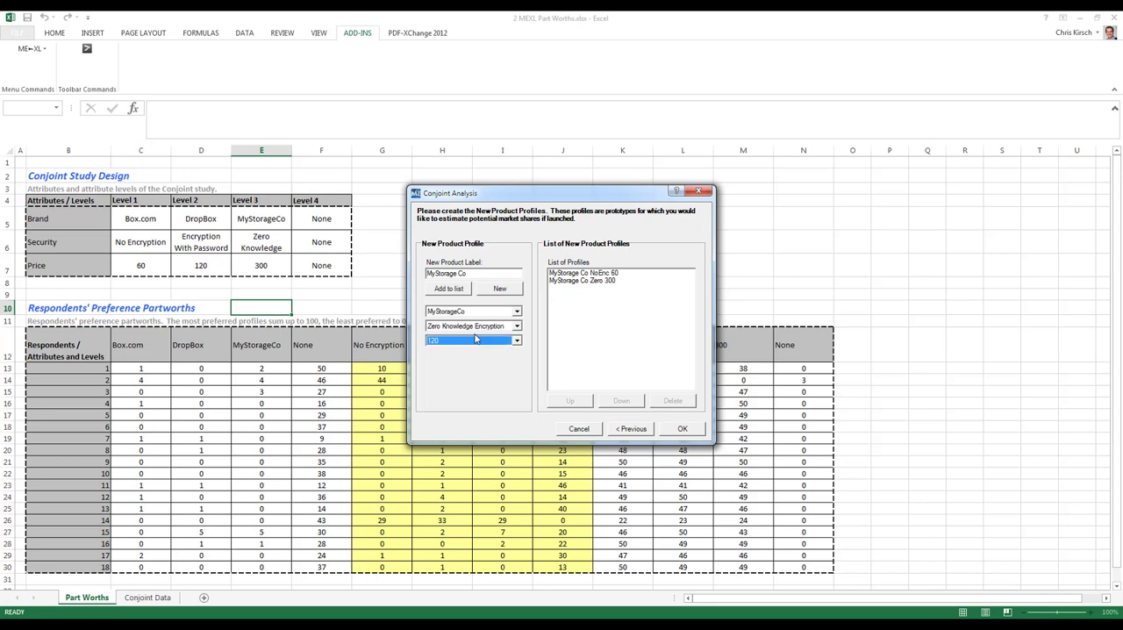
{"action": "left_click", "coordinate": [485, 273]}
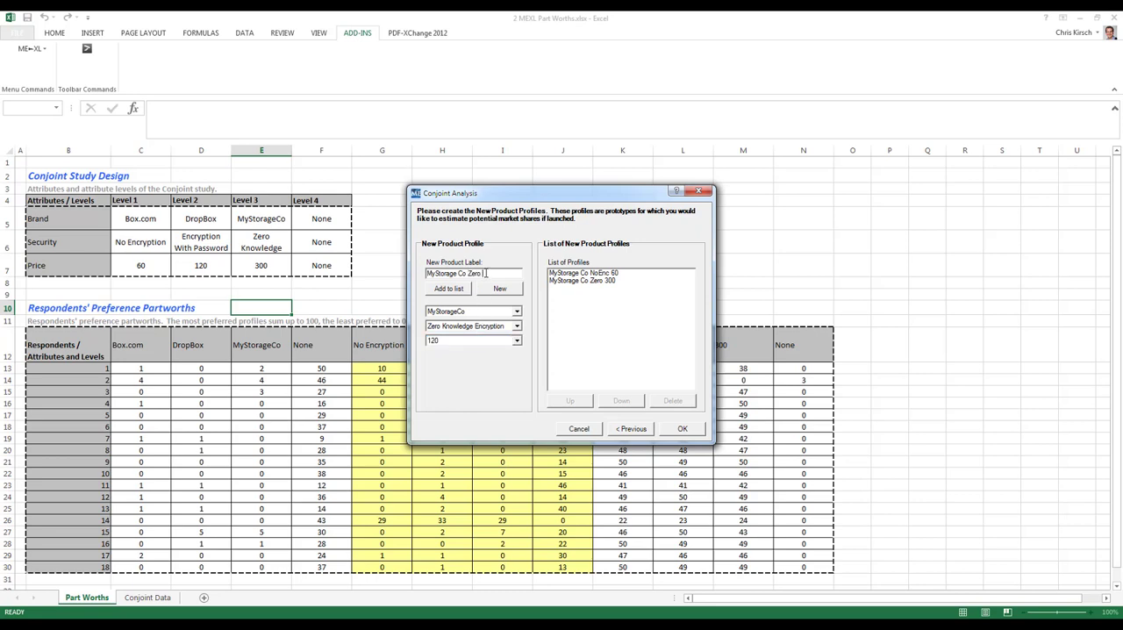
{"action": "type", "text": "Zero 120"}
{"action": "left_click", "coordinate": [462, 289]}
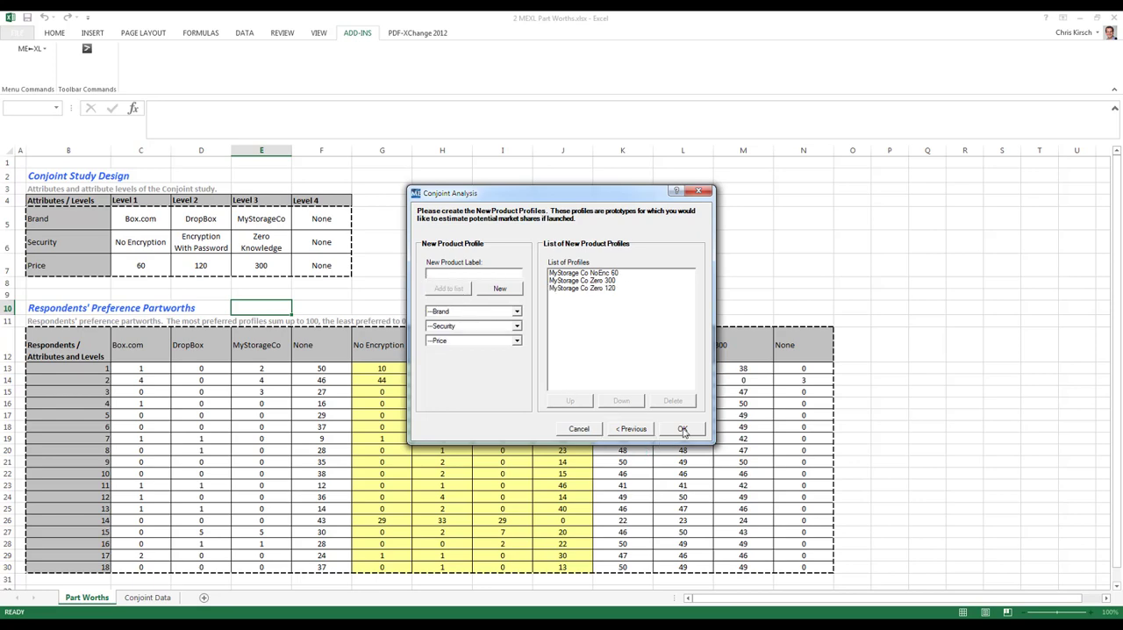
{"action": "left_click", "coordinate": [679, 432]}
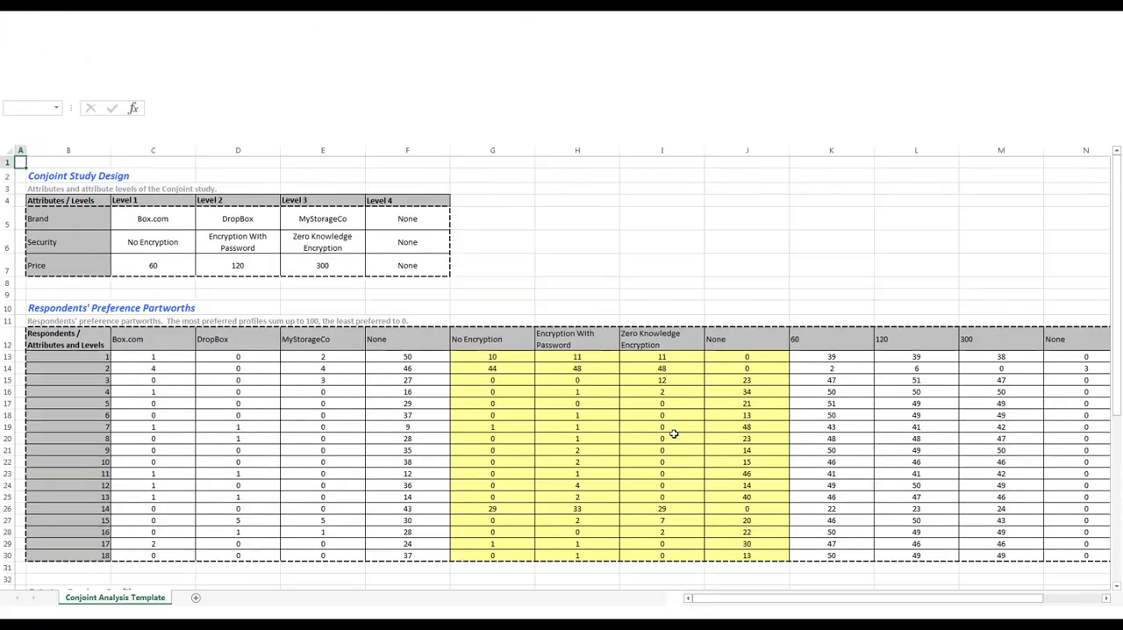
Start the conjoint Run Analysis with market share simulations that include the new product profiles from the set.
{"action": "scroll", "coordinate": [372, 385], "scroll_direction": "down", "scroll_amount": 5}
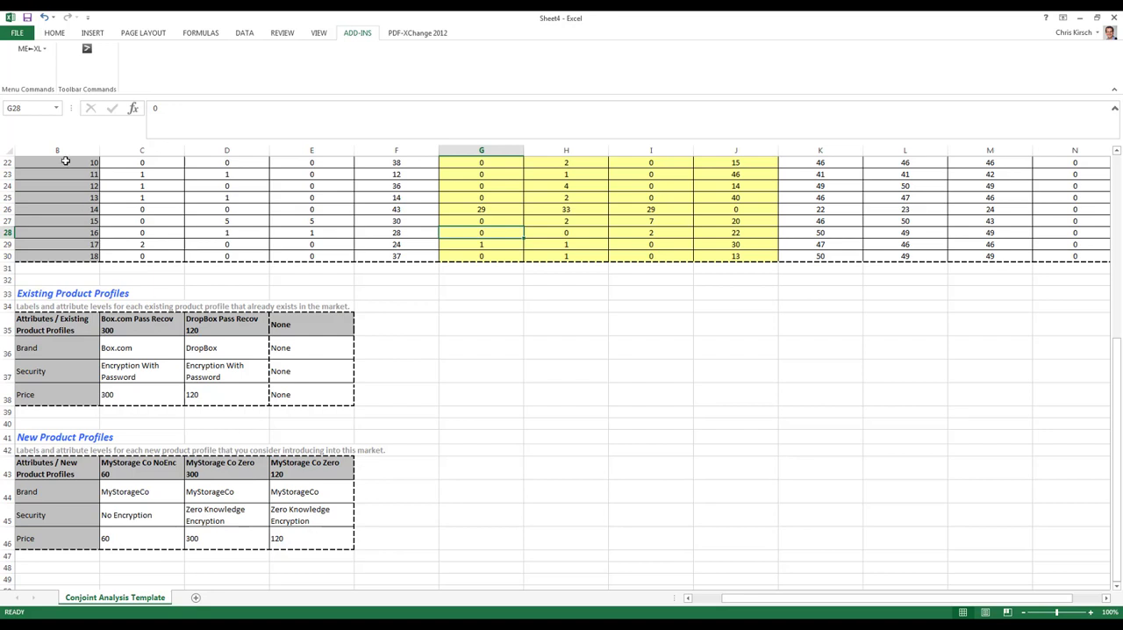
{"action": "left_click", "coordinate": [523, 435]}
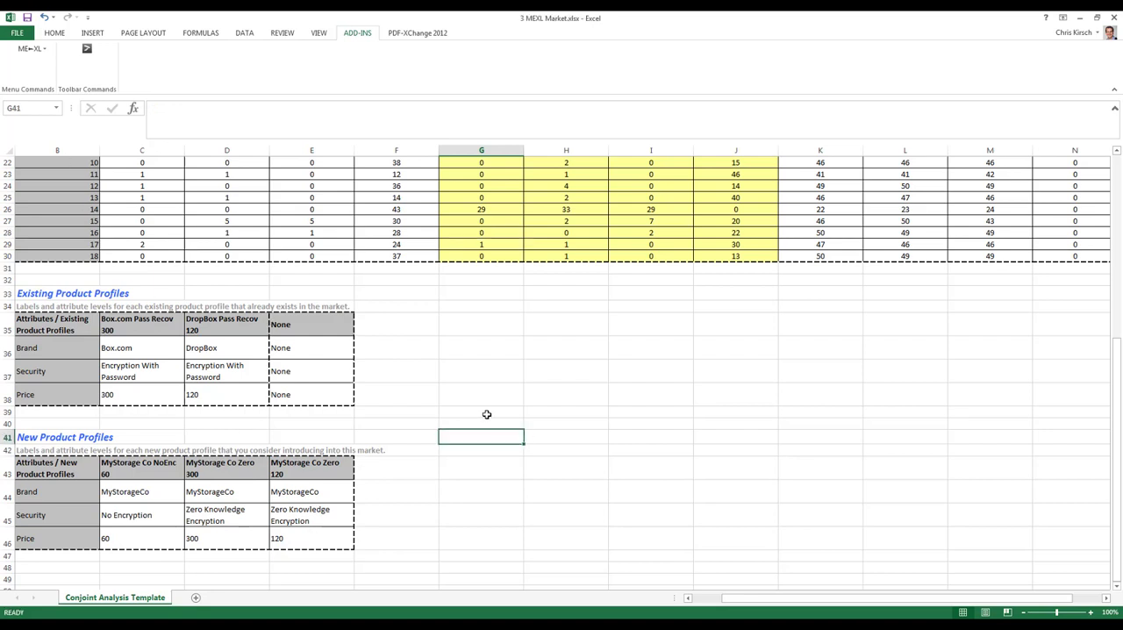
{"action": "left_click", "coordinate": [19, 50]}
{"action": "mouse_move", "coordinate": [40, 78]}
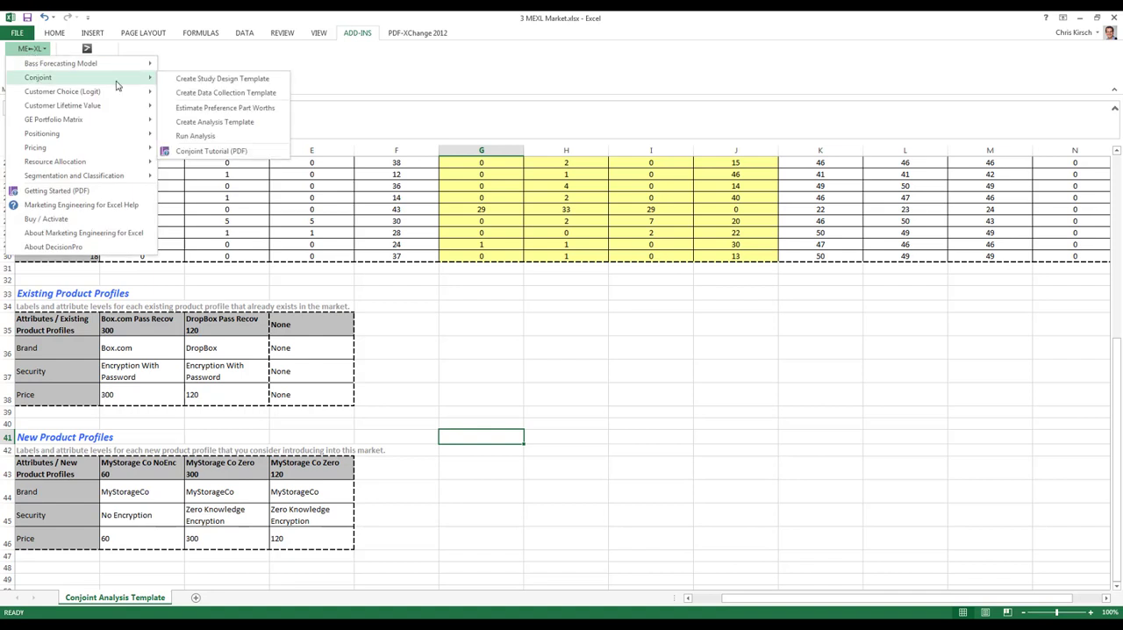
{"action": "left_click", "coordinate": [197, 137]}
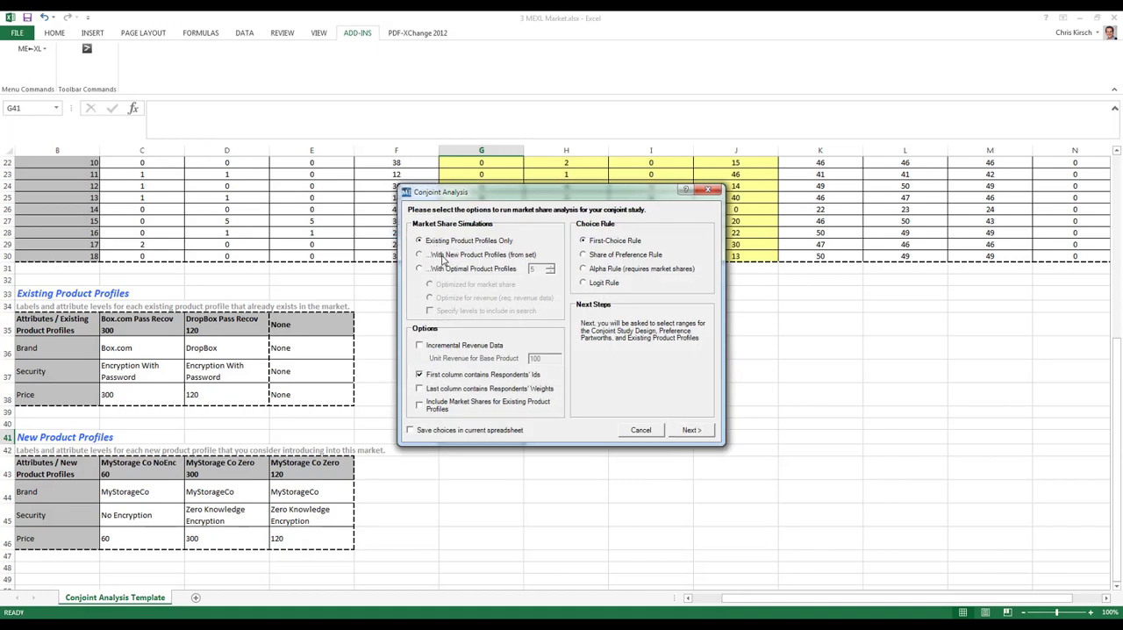
{"action": "left_click", "coordinate": [444, 257]}
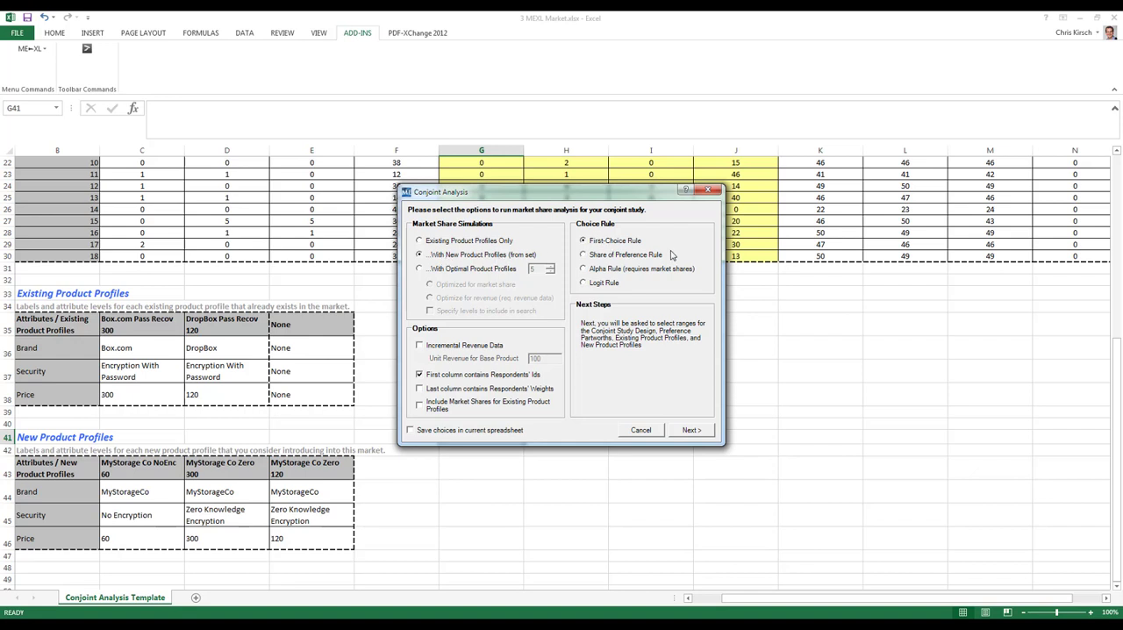
{"action": "left_click", "coordinate": [698, 433]}
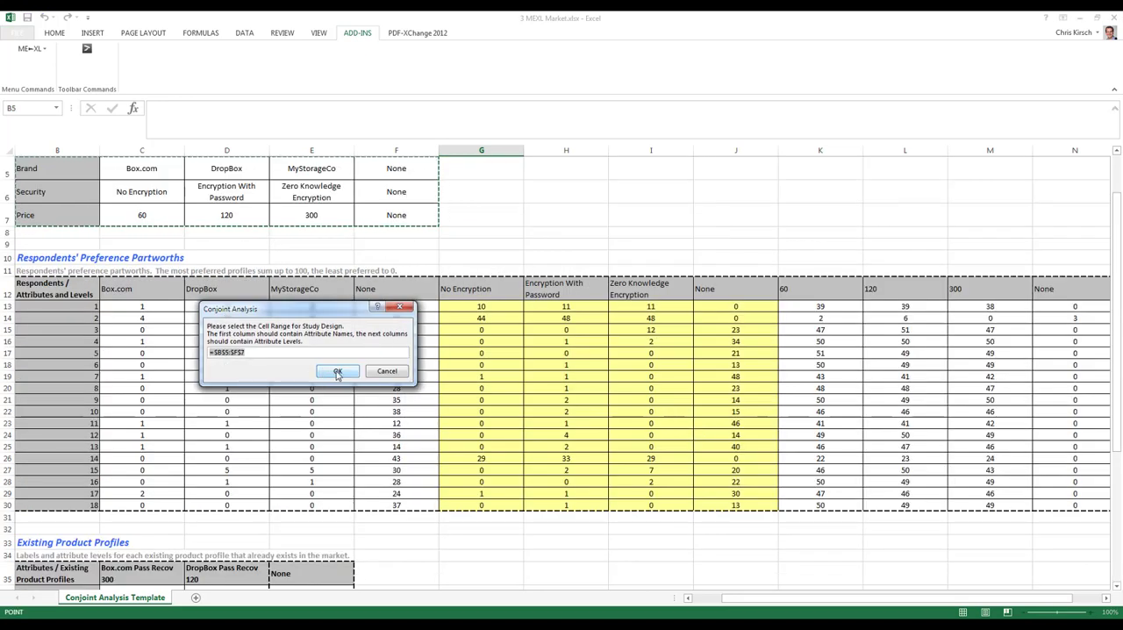
Accept the study design and partworths ranges, use B35:E38 for existing and B43:E46 for new product profiles, and run the analysis.
{"action": "left_click", "coordinate": [337, 371]}
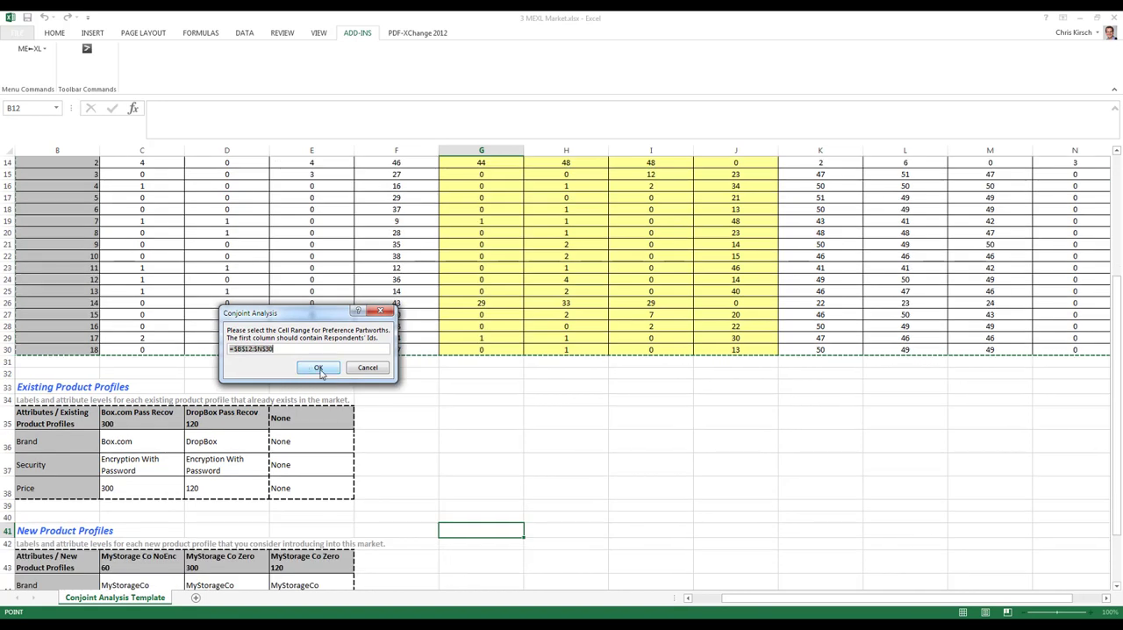
{"action": "left_click", "coordinate": [320, 369]}
{"action": "left_click_drag", "start_coordinate": [101, 419], "coordinate": [336, 488]}
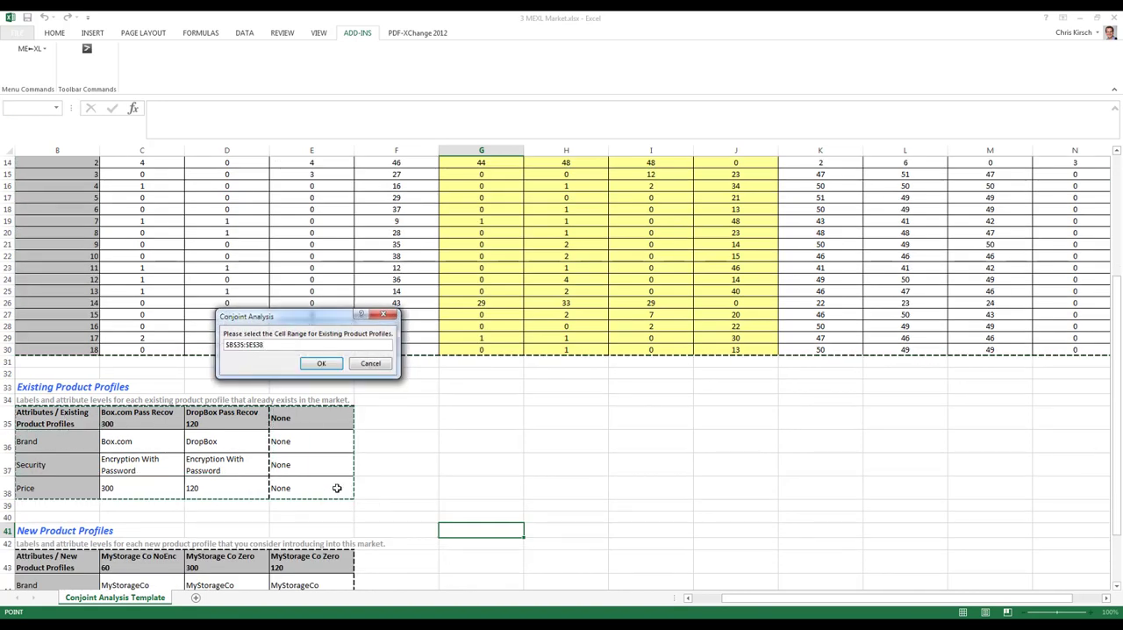
{"action": "left_click", "coordinate": [317, 363]}
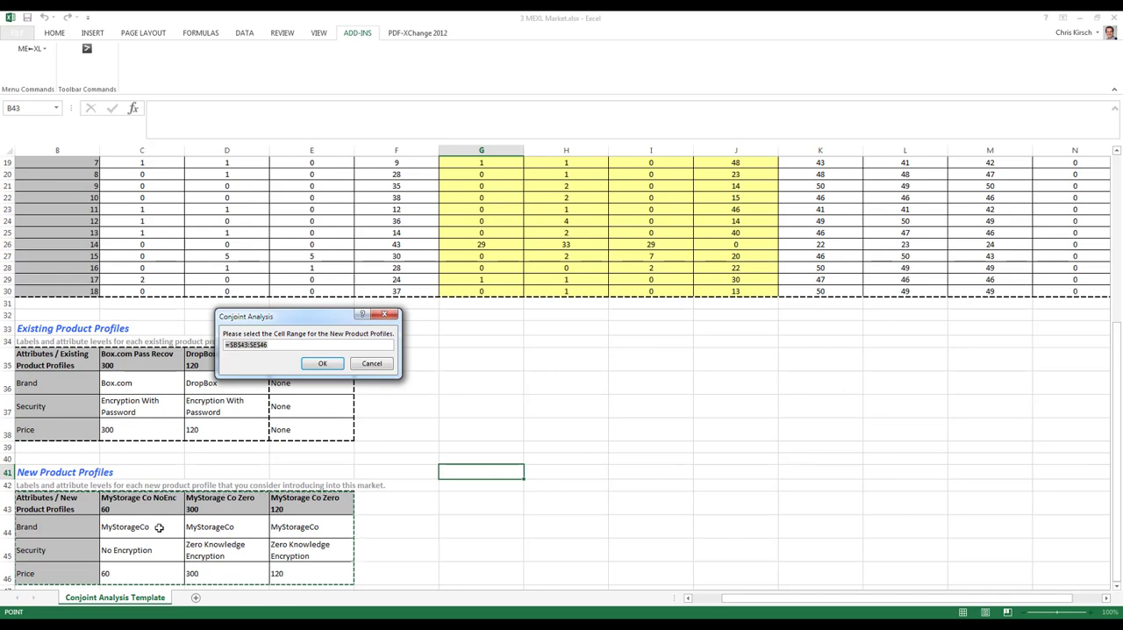
{"action": "left_click", "coordinate": [324, 364]}
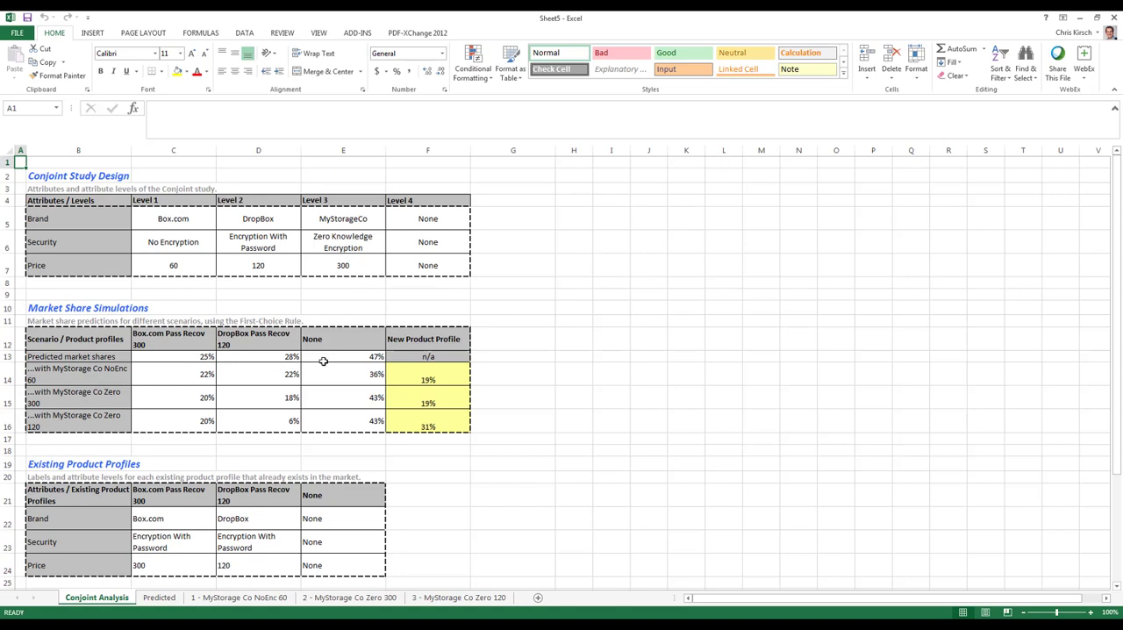
Examine the predicted market shares of the existing product profiles in the Market Share Simulations table.
{"action": "left_click", "coordinate": [93, 357]}
{"action": "left_click_drag", "start_coordinate": [93, 357], "coordinate": [346, 355]}
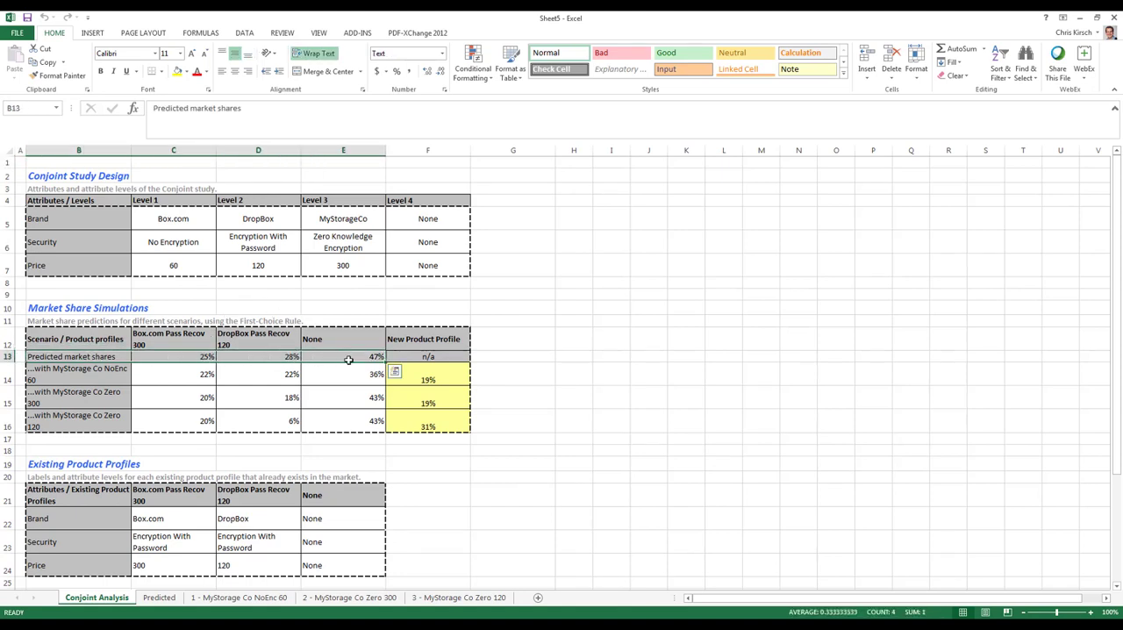
{"action": "left_click", "coordinate": [260, 357]}
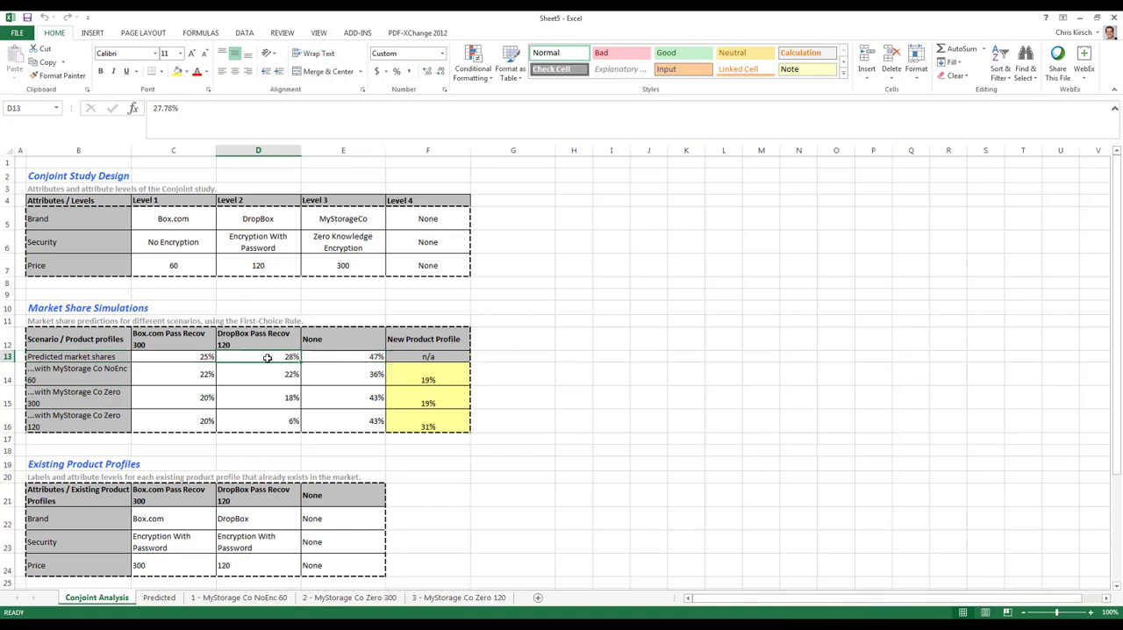
{"action": "left_click", "coordinate": [337, 357]}
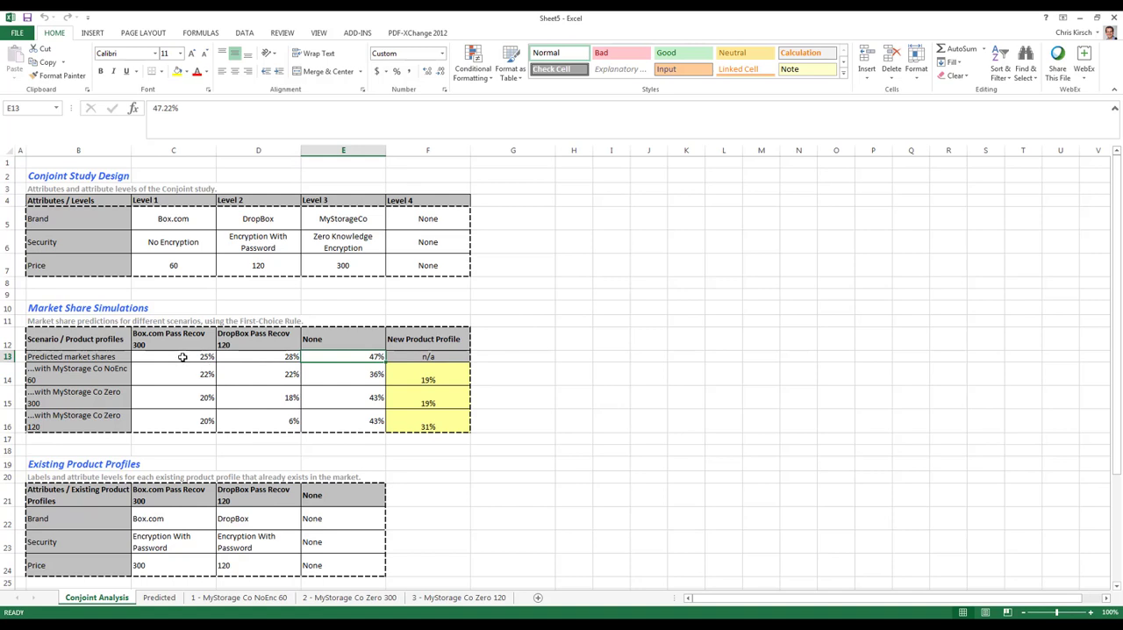
Examine the baseline Box.com and DropBox market shares, then the simulated scenarios that add each new MyStorage Co product profile.
{"action": "left_click", "coordinate": [183, 357]}
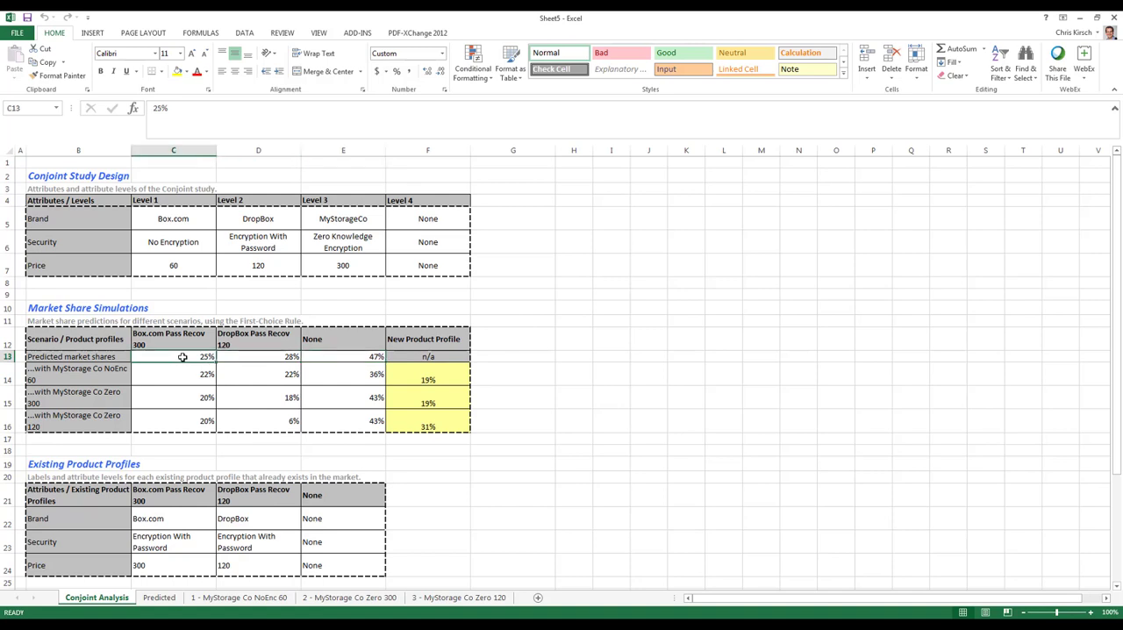
{"action": "left_click", "coordinate": [274, 360]}
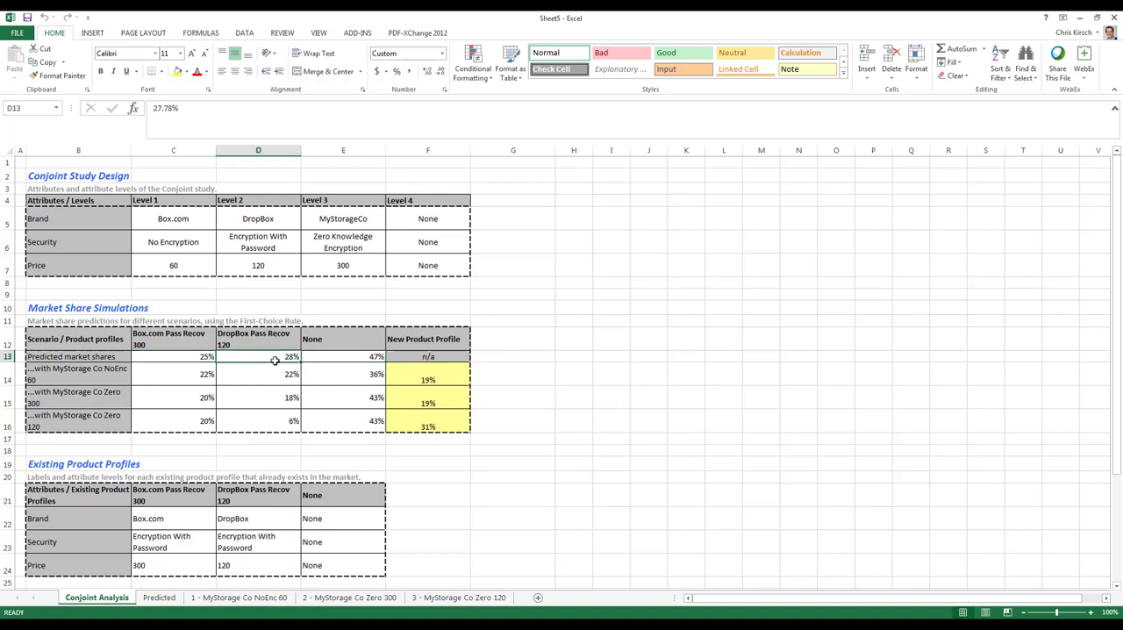
{"action": "left_click", "coordinate": [101, 379]}
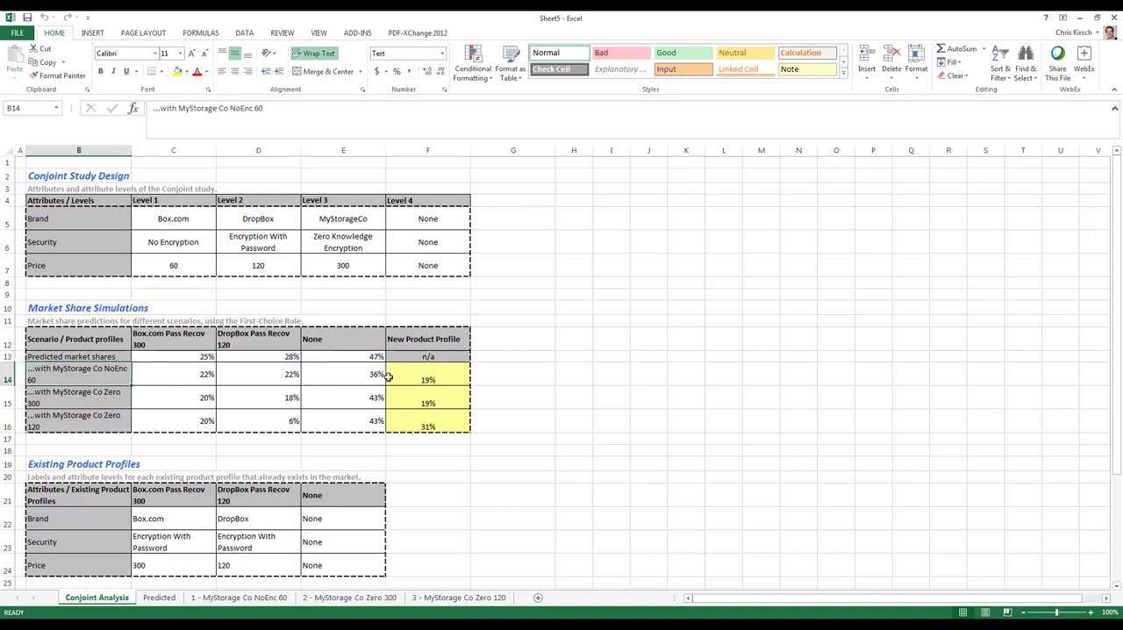
{"action": "left_click", "coordinate": [457, 378]}
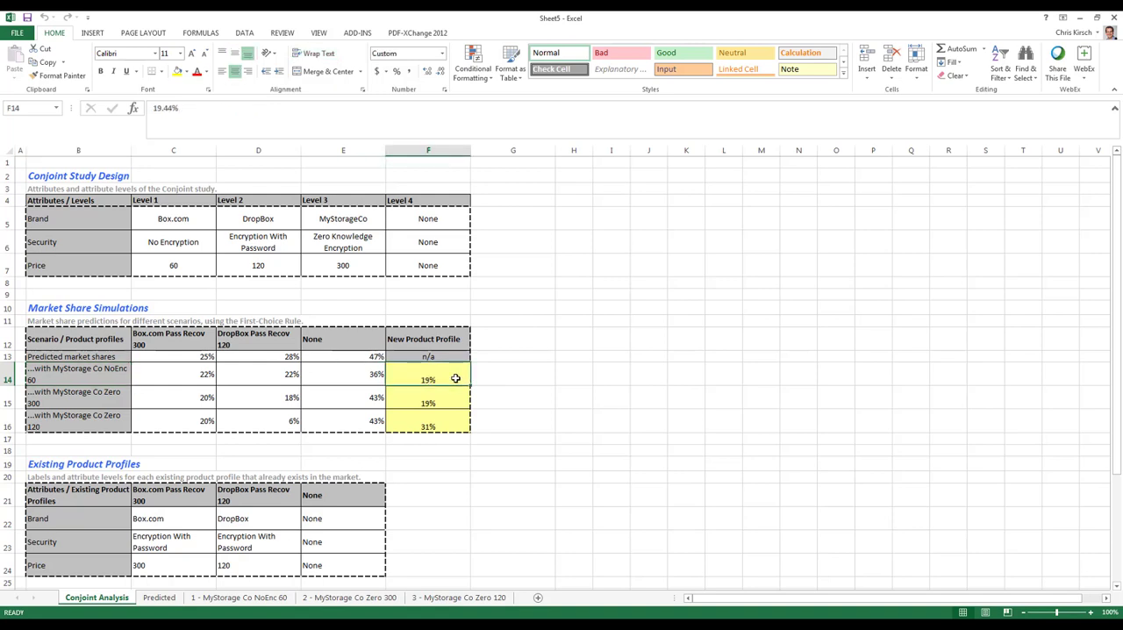
{"action": "left_click", "coordinate": [103, 404]}
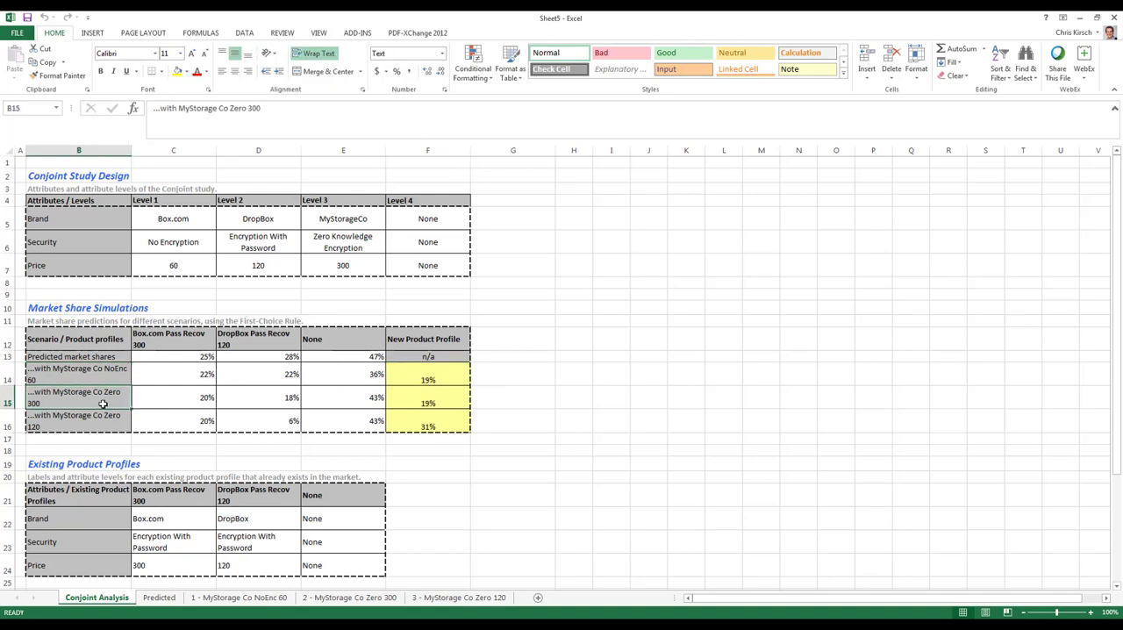
{"action": "left_click", "coordinate": [442, 394]}
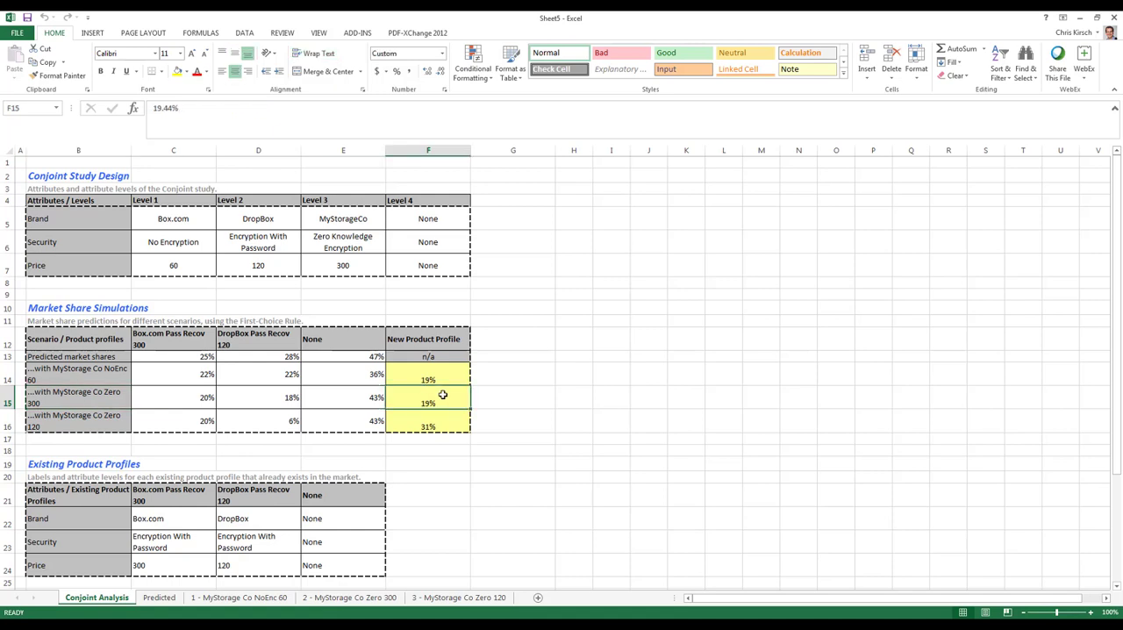
{"action": "left_click", "coordinate": [61, 425]}
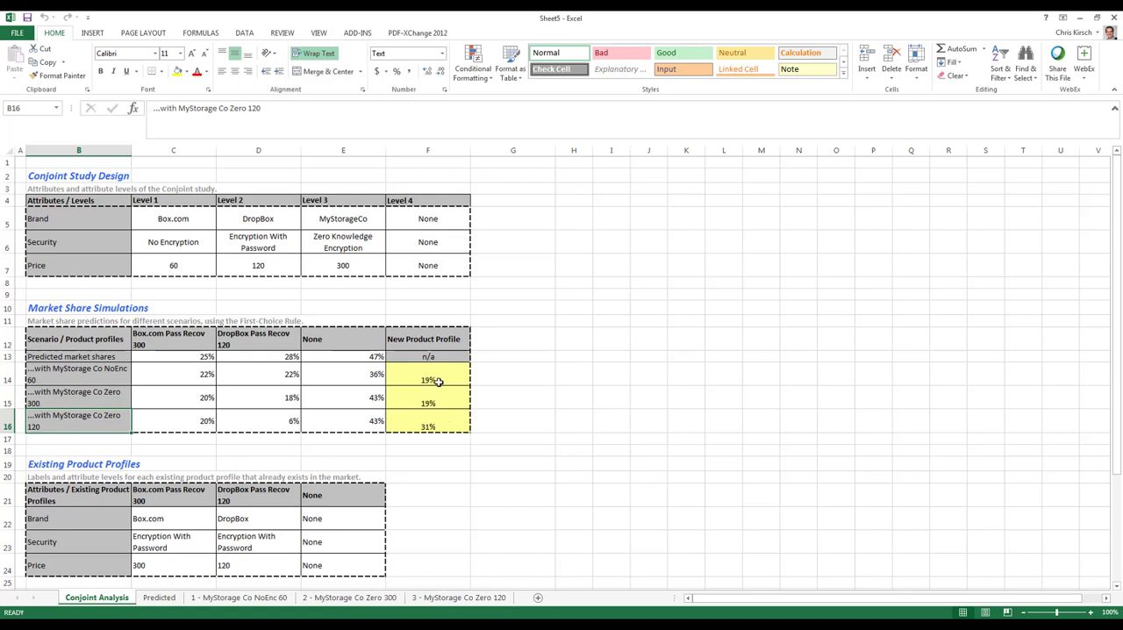
Compare the New Product Profile market shares across the MyStorage Co NoEnc 60, Zero 300 and Zero 120 scenarios.
{"action": "left_click_drag", "start_coordinate": [434, 379], "coordinate": [434, 421]}
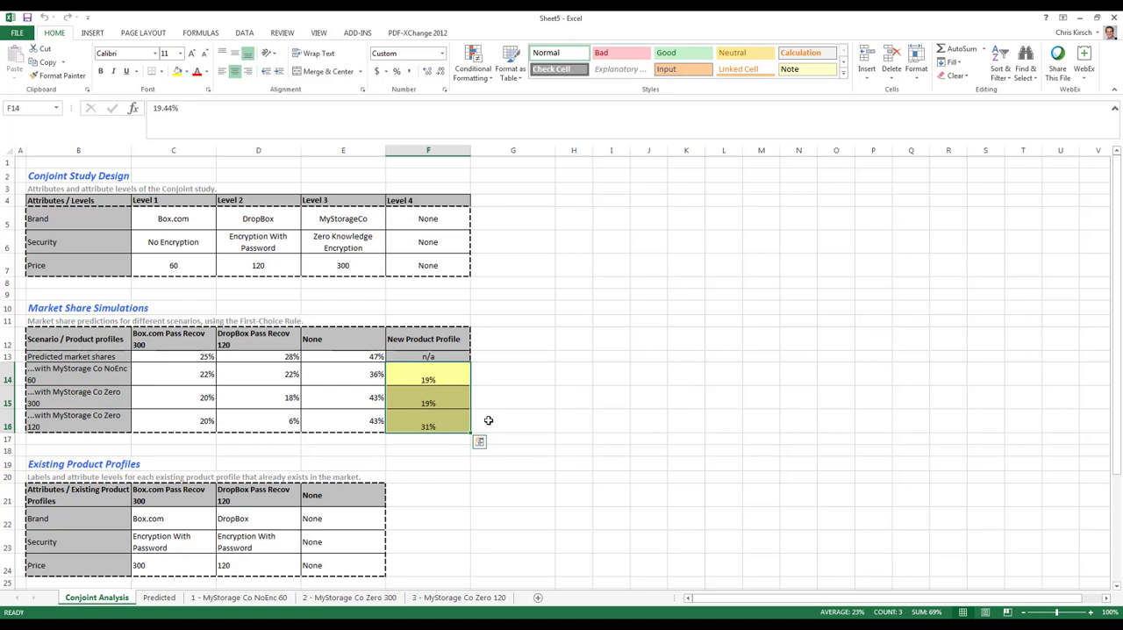
{"action": "left_click", "coordinate": [407, 379]}
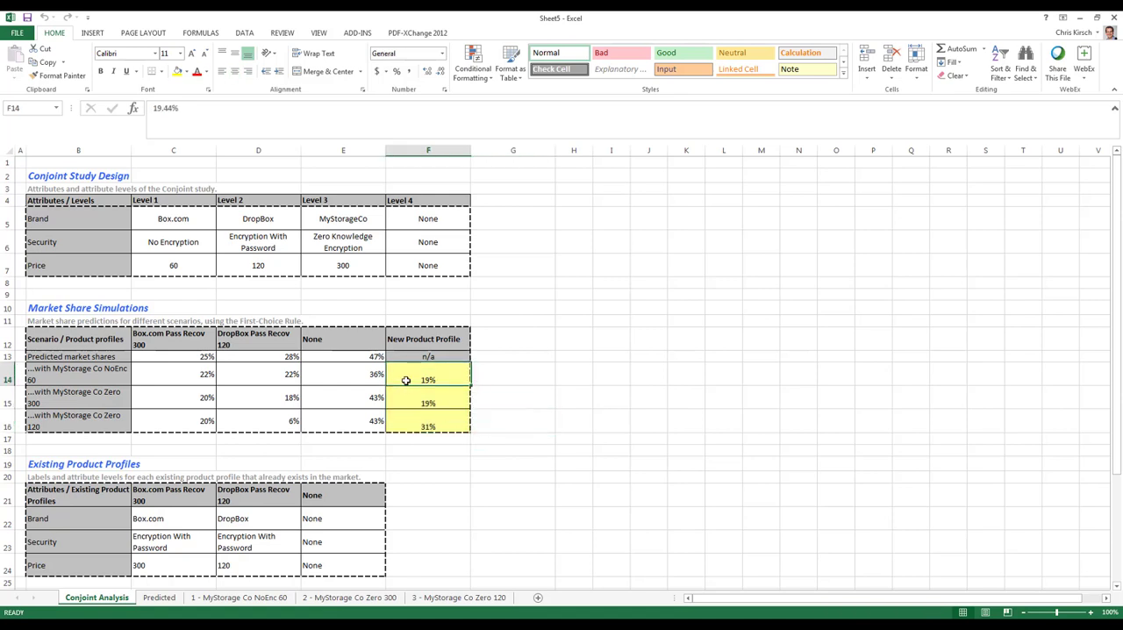
{"action": "left_click", "coordinate": [416, 400]}
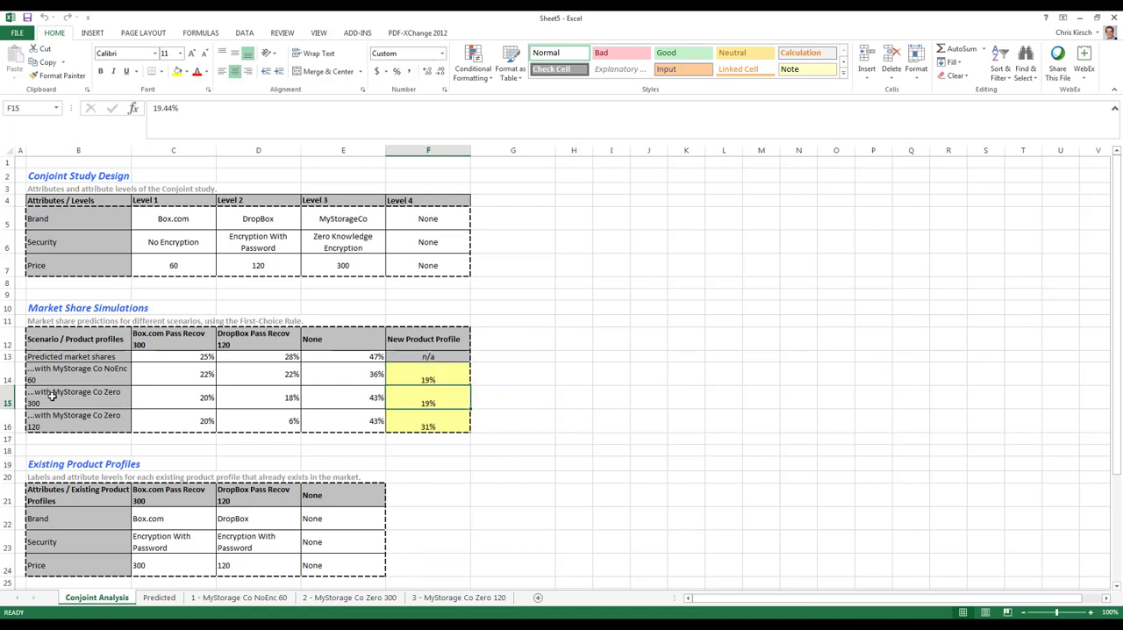
{"action": "left_click", "coordinate": [438, 421]}
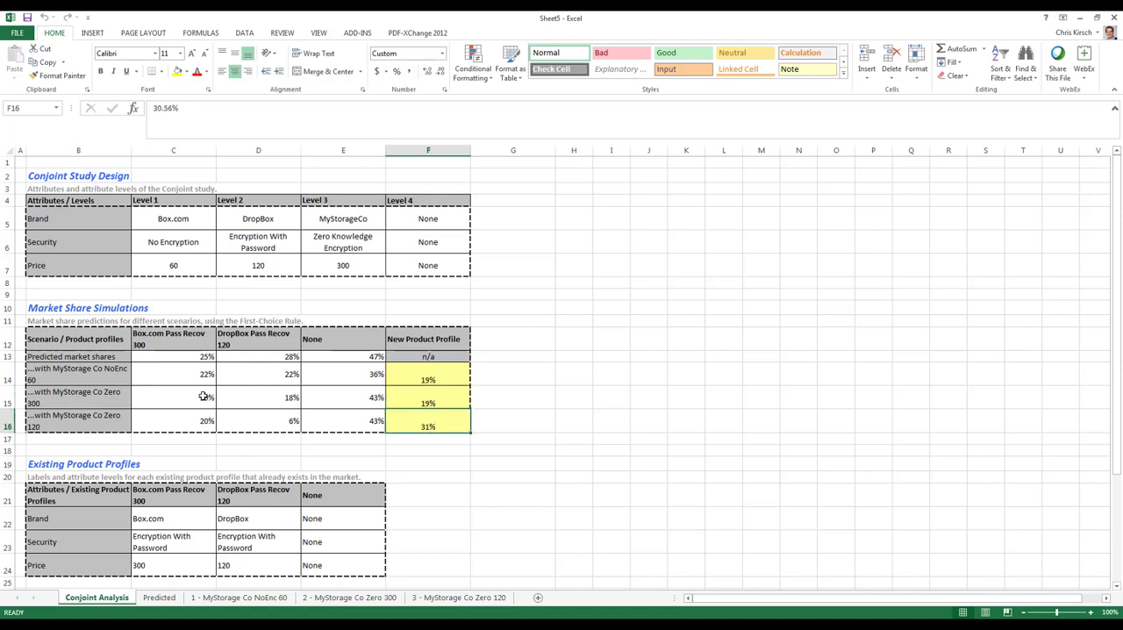
{"action": "left_click", "coordinate": [54, 402]}
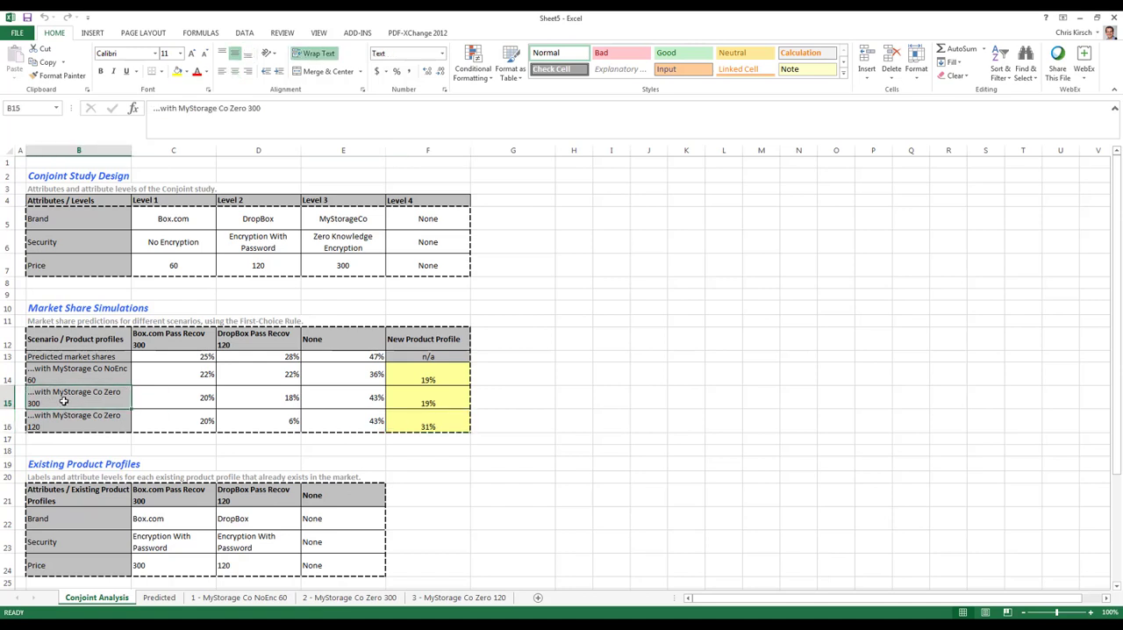
{"action": "left_click", "coordinate": [430, 400]}
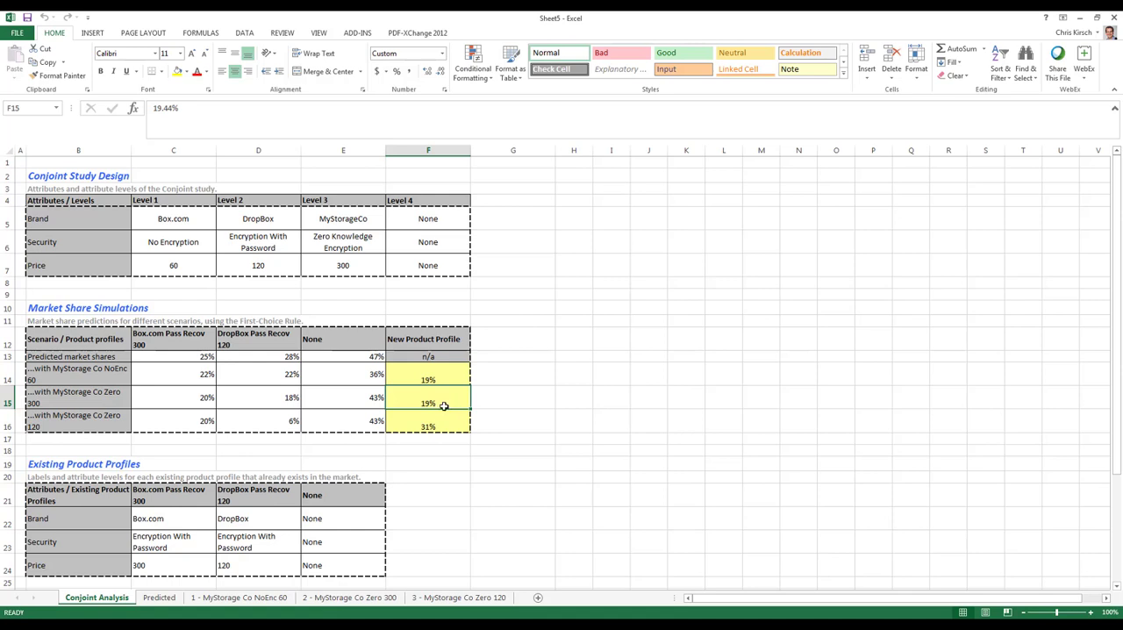
Review the pie charts of the predicted market shares and the three MyStorage Co scenarios, and return to the Conjoint Analysis sheet.
{"action": "left_click", "coordinate": [160, 600]}
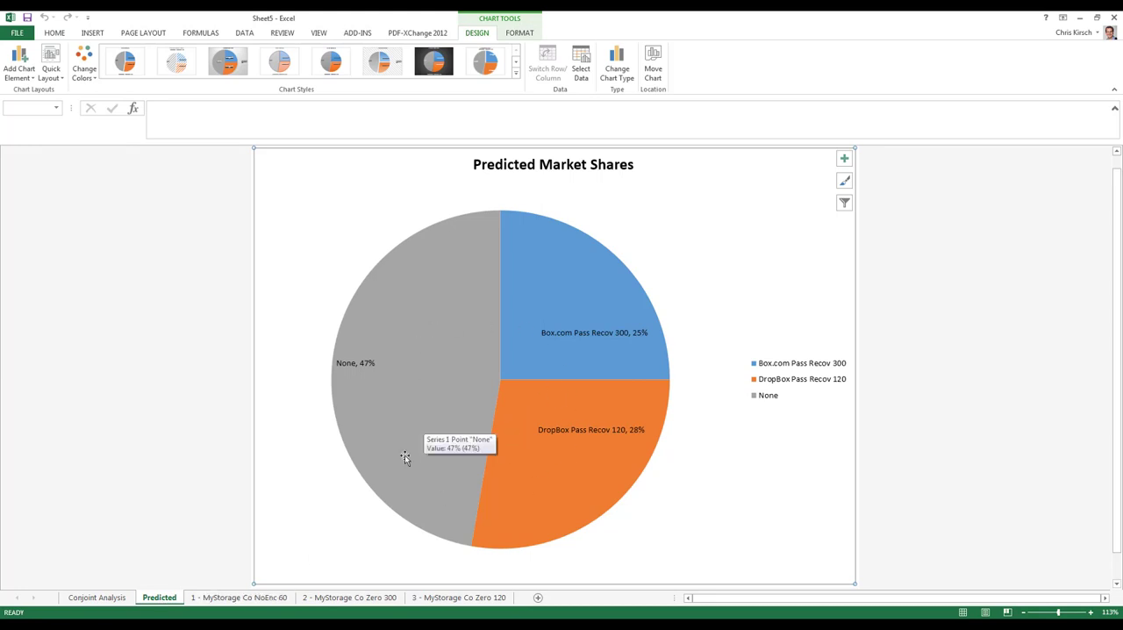
{"action": "left_click", "coordinate": [254, 598]}
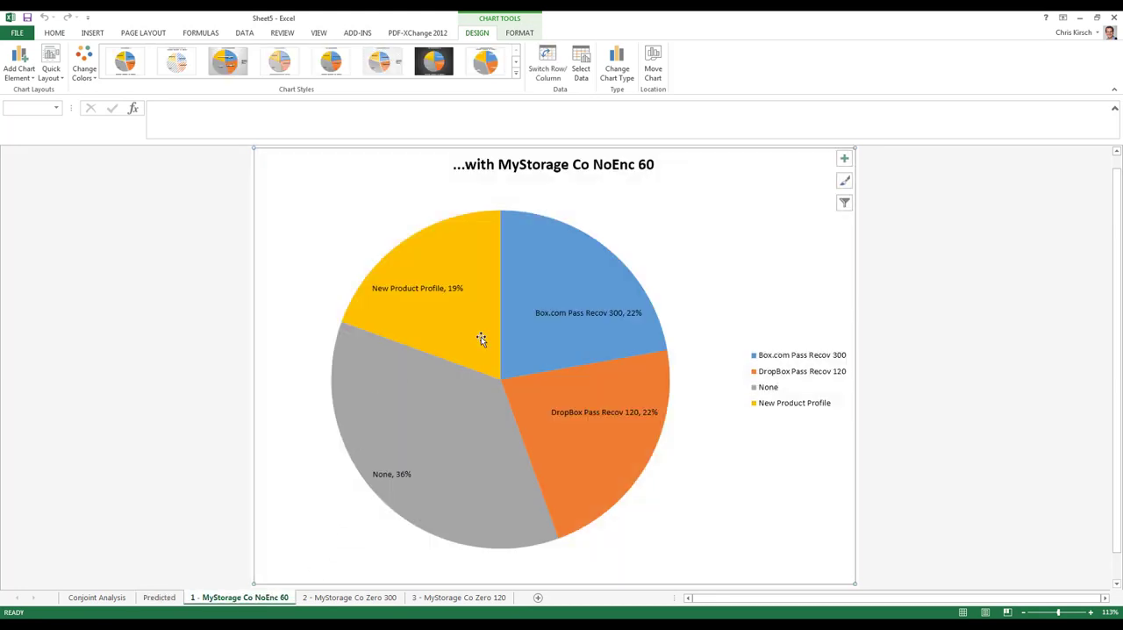
{"action": "left_click", "coordinate": [359, 599]}
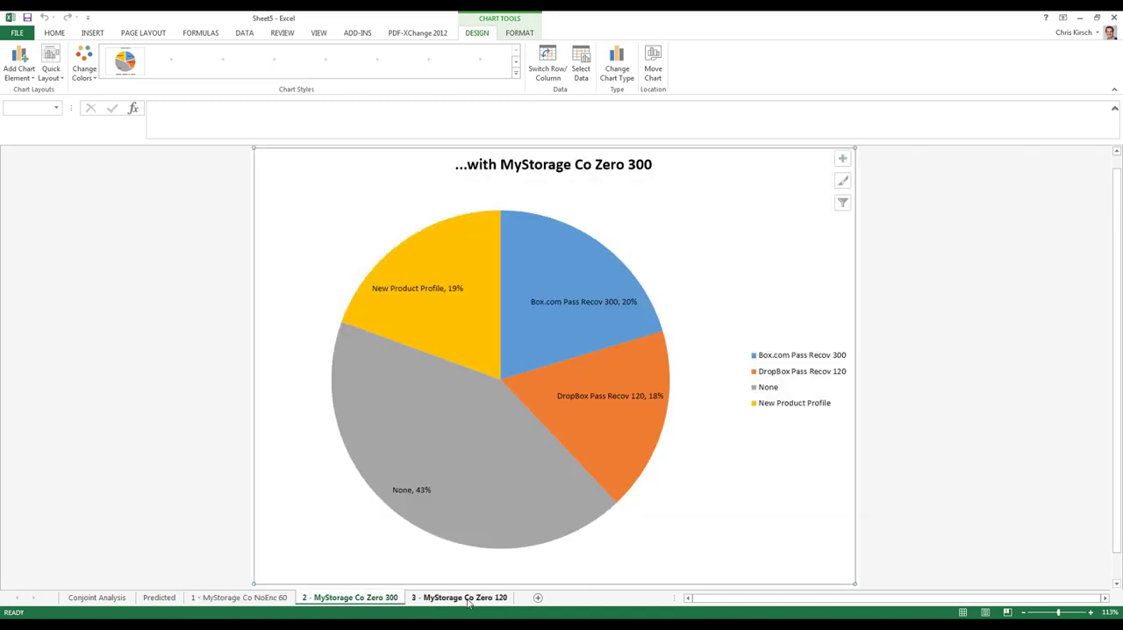
{"action": "left_click", "coordinate": [486, 600]}
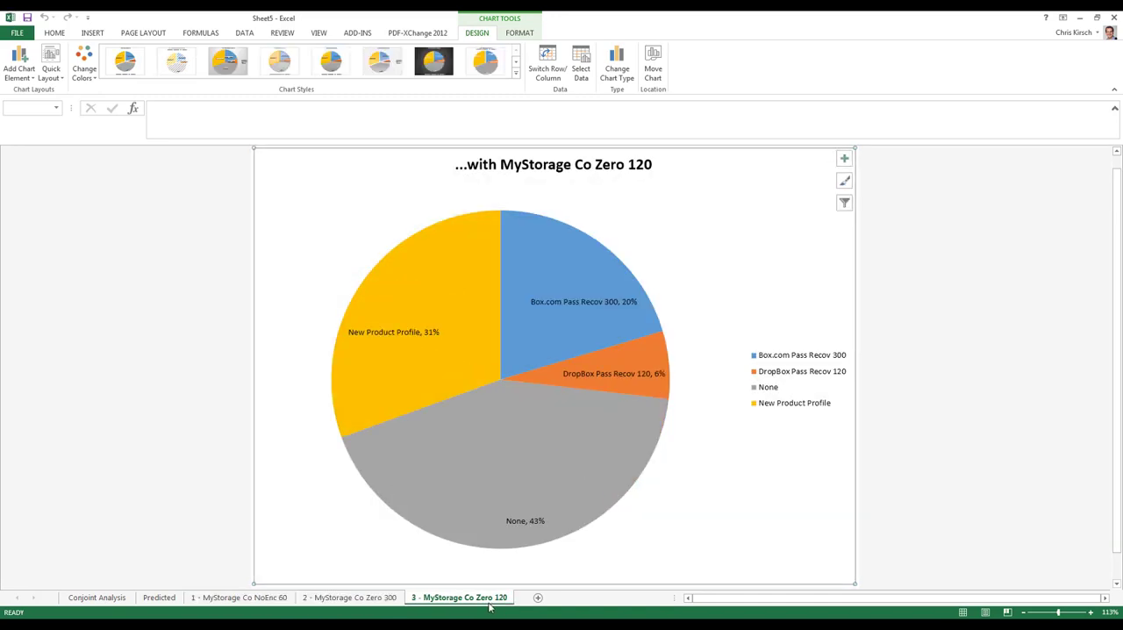
{"action": "left_click", "coordinate": [97, 598]}
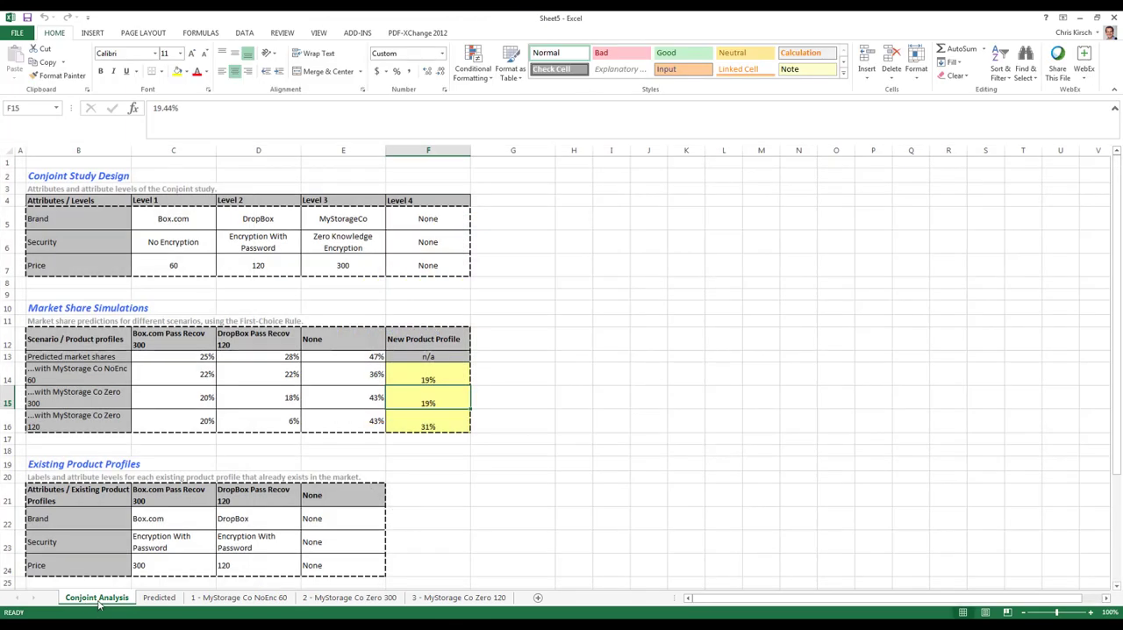